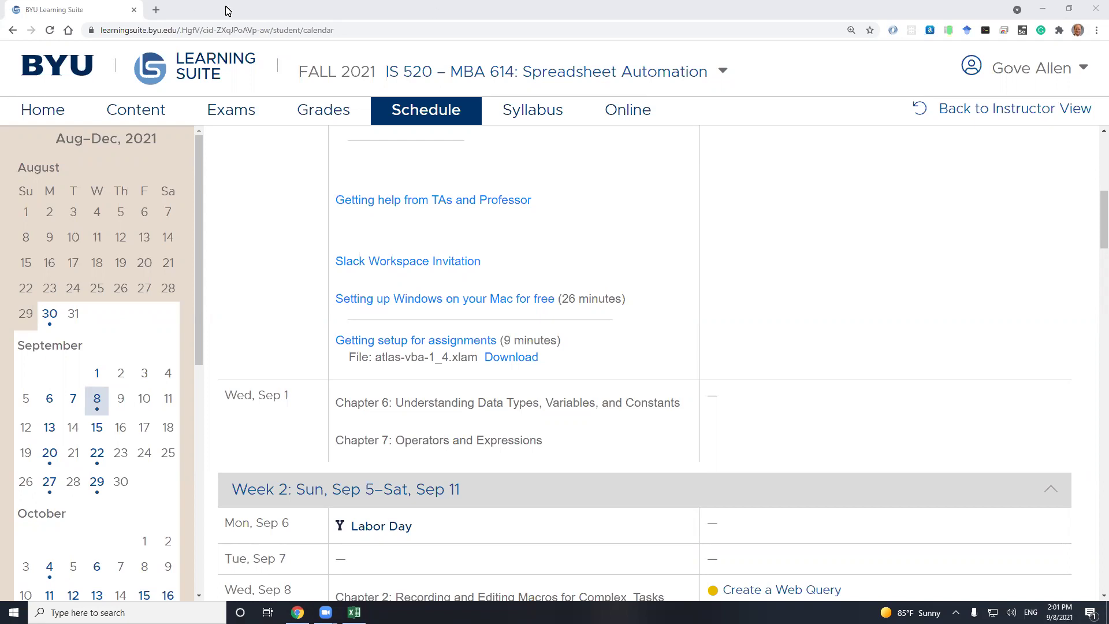
# Switch to Excel and close the FoundingQuotes.xlsx workbook, saving its changes
pyautogui.hotkey('alt', 'Tab')
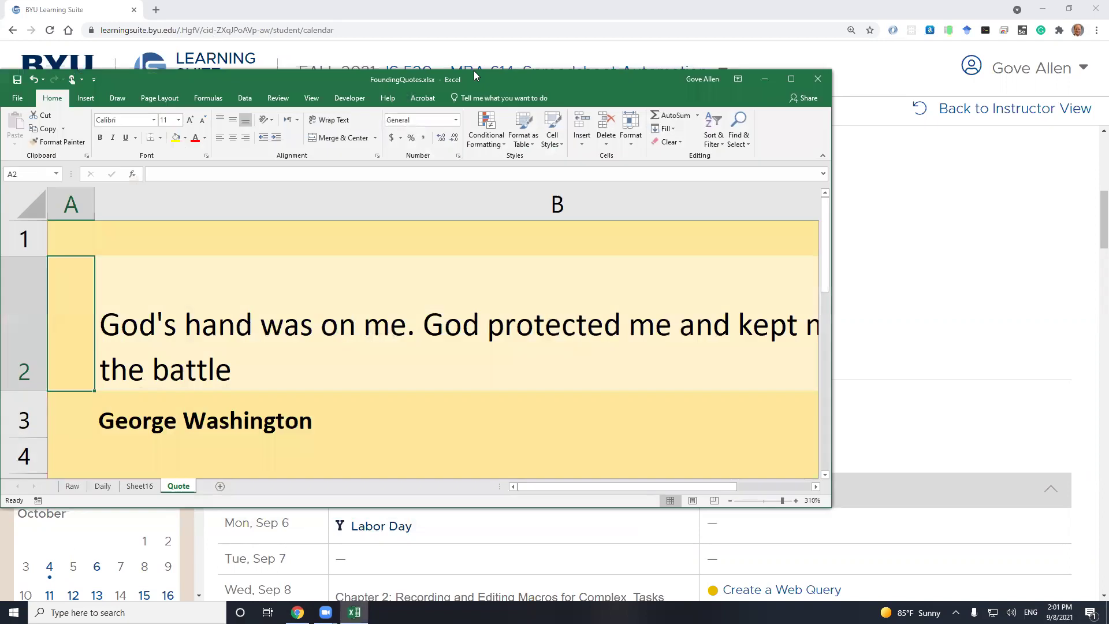
pyautogui.doubleClick(477, 73)
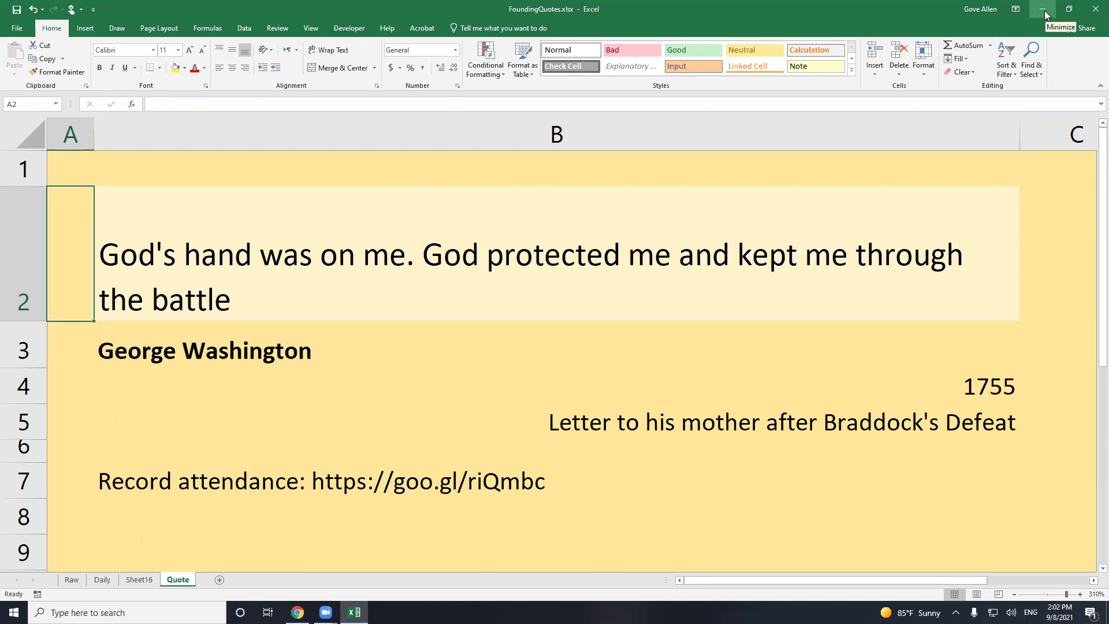
pyautogui.hotkey('alt', 'f')
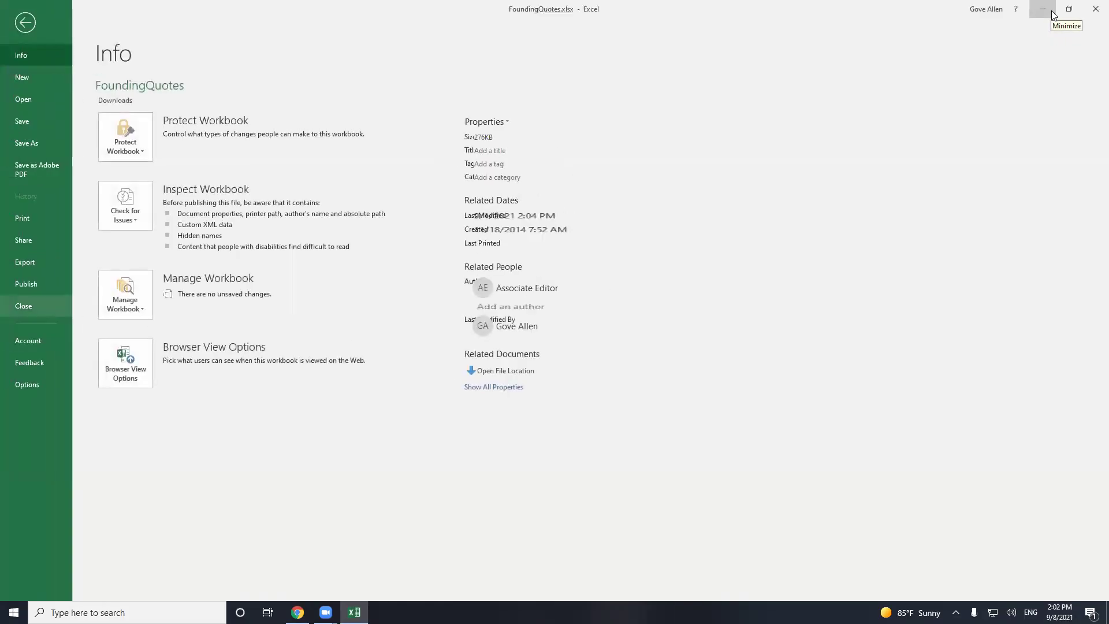
pyautogui.press('c')
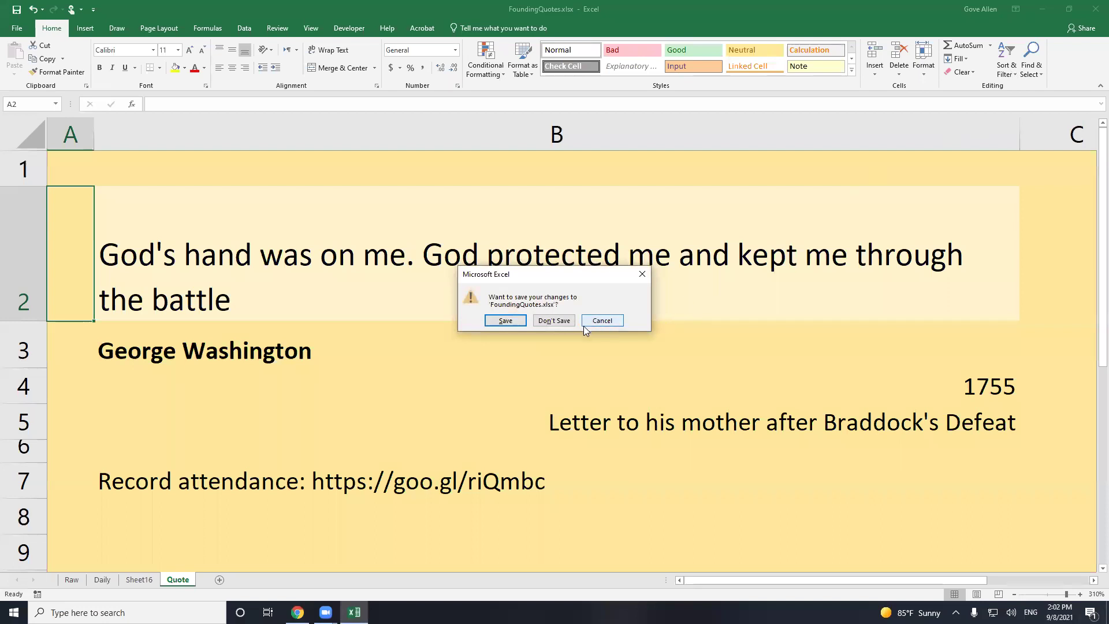
pyautogui.click(516, 325)
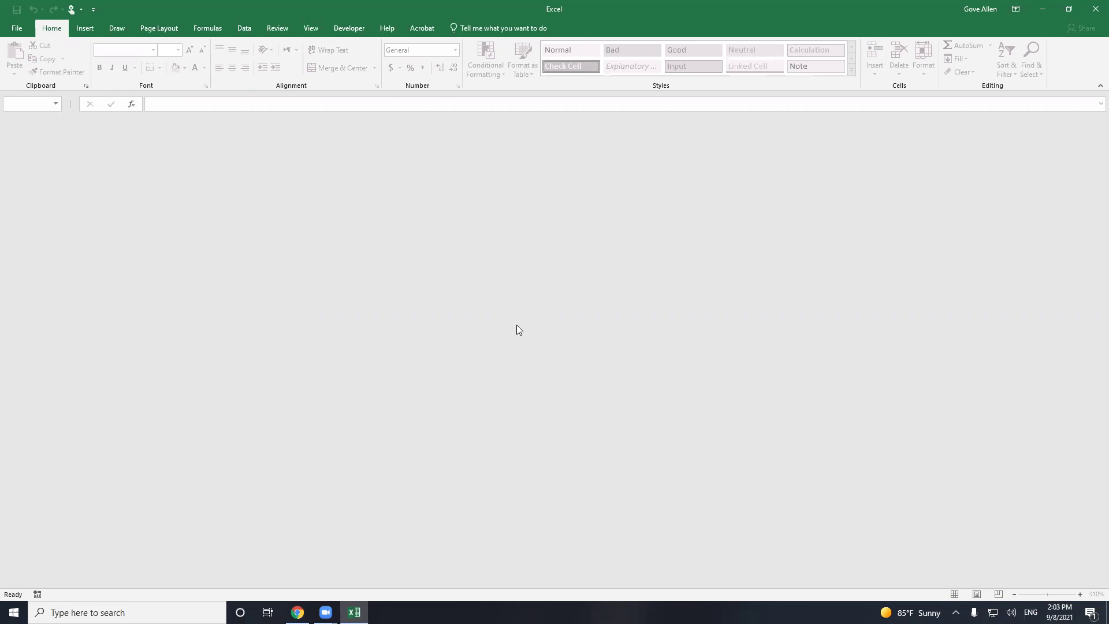
# Switch to the course schedule in Chrome and download atlas-vba-1_4.xlam to the Downloads folder
pyautogui.hotkey('alt', 'Tab')
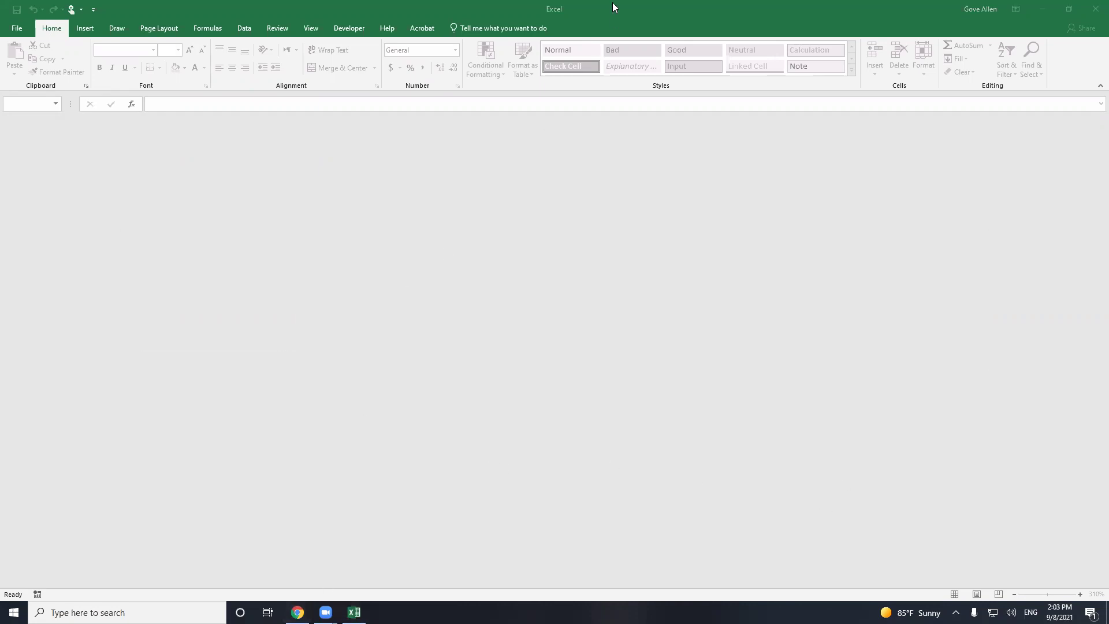
pyautogui.click(606, 11)
pyautogui.hotkey('alt', 'Tab')
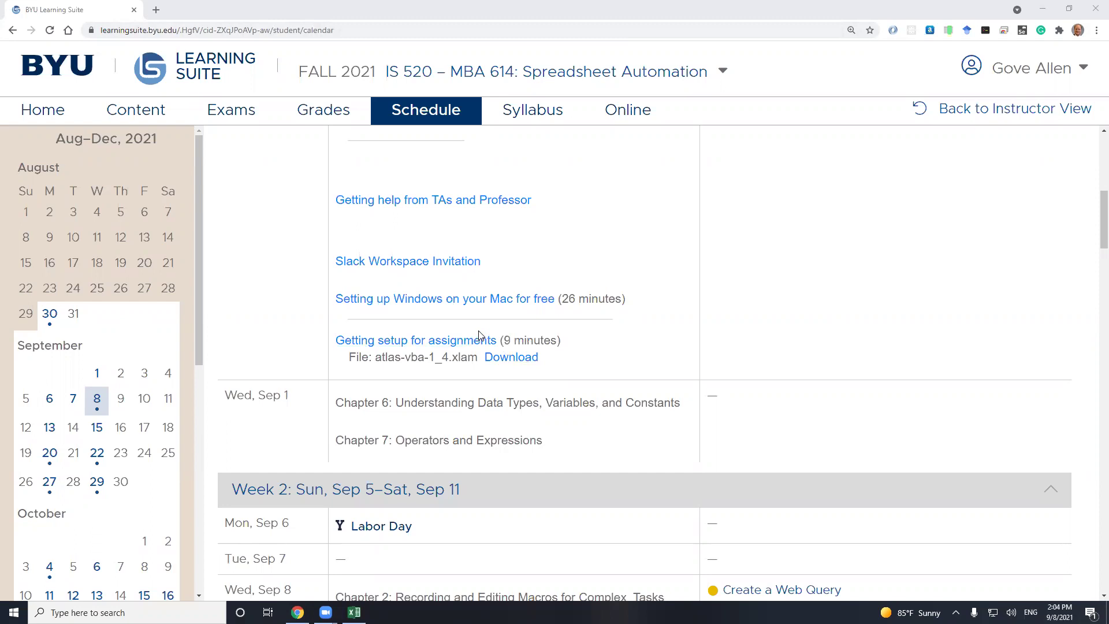
pyautogui.scroll(5, 499, 260)
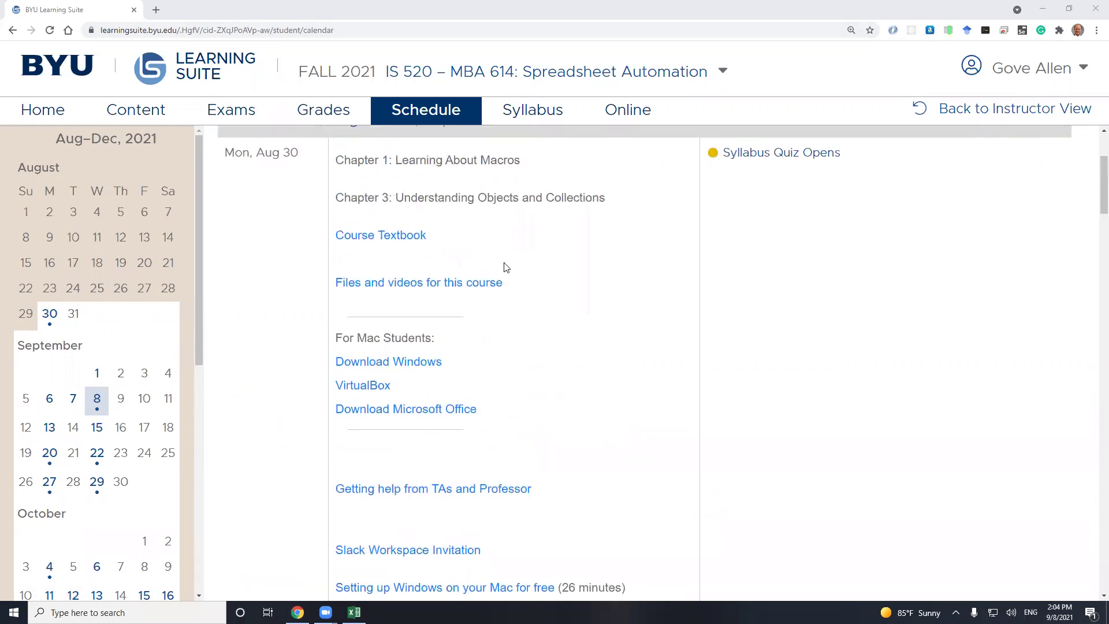
pyautogui.scroll(-7, 504, 267)
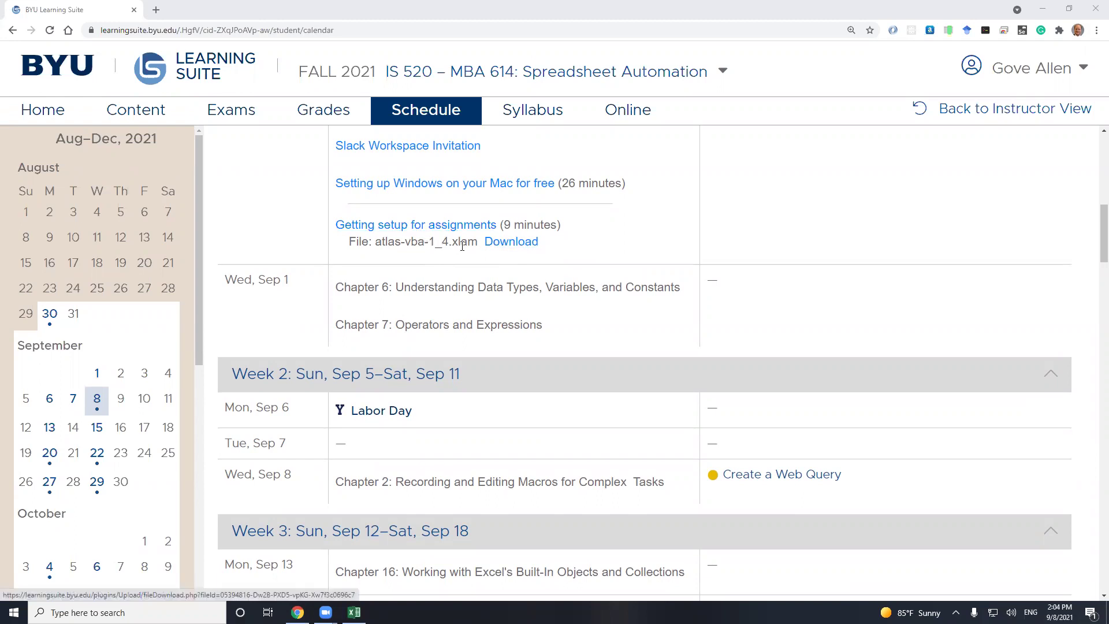
pyautogui.click(493, 243)
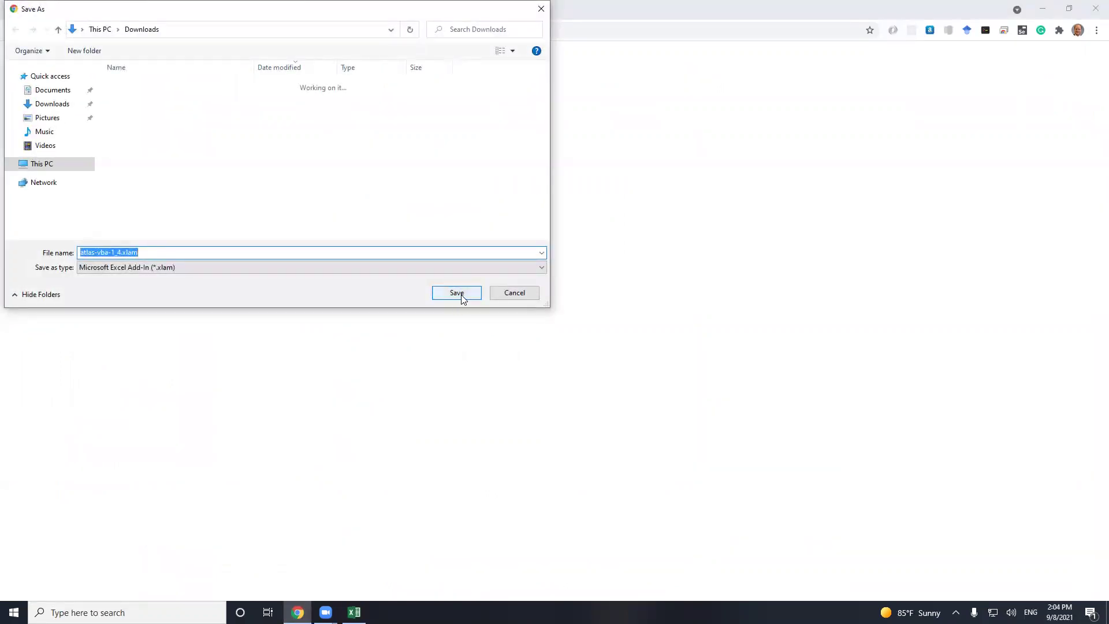
pyautogui.click(462, 295)
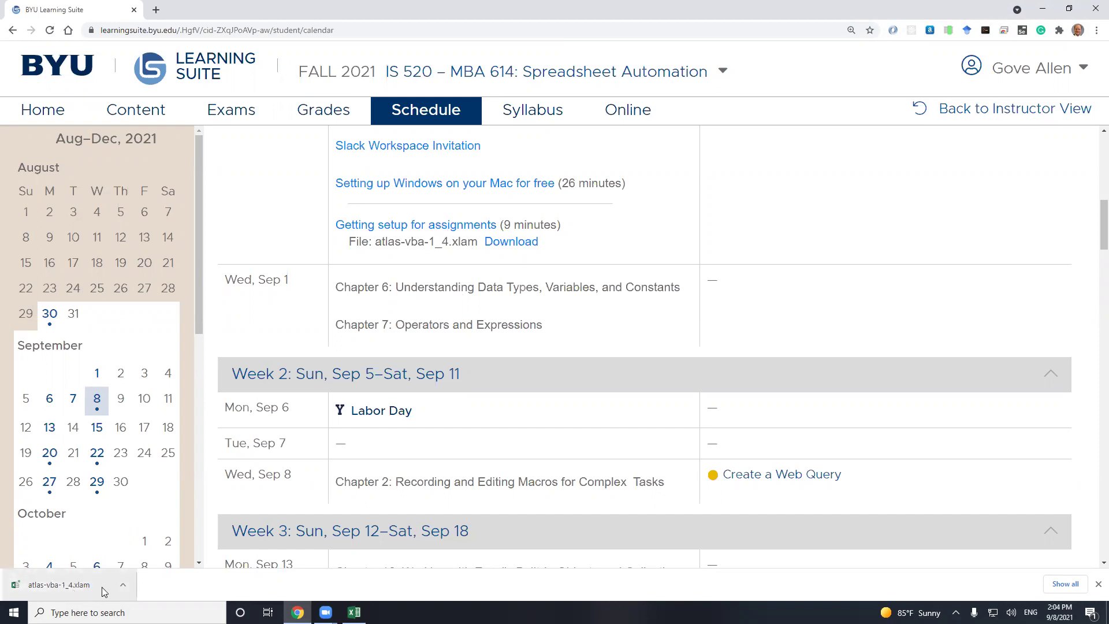
# Show the downloaded atlas-vba-1_4.xlam in its folder, unblock it in its file properties, and close the folder window
pyautogui.click(125, 586)
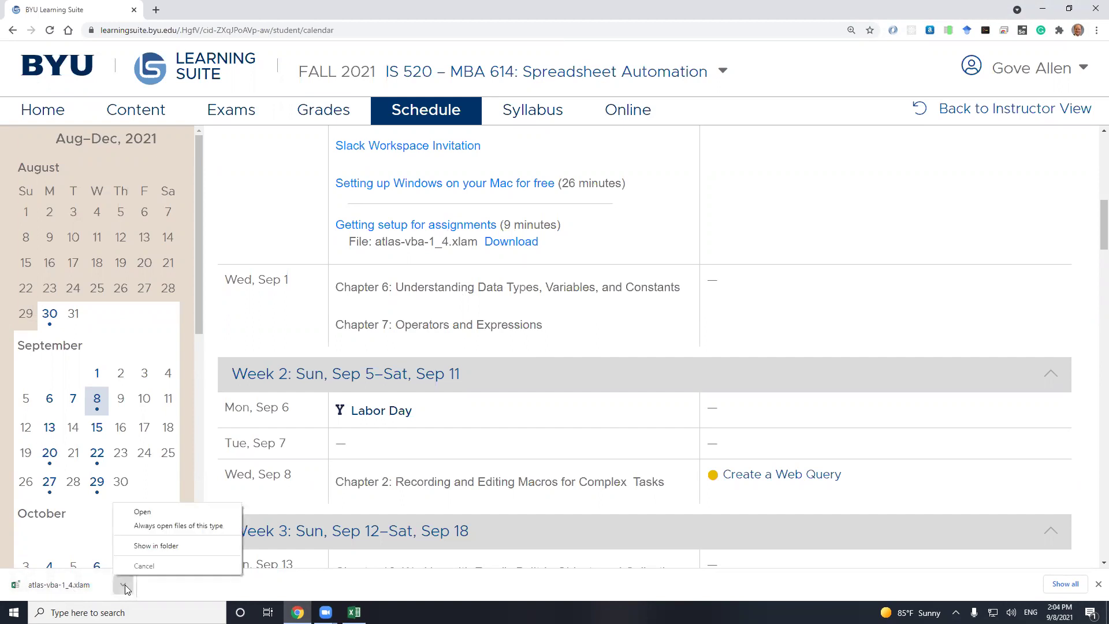
pyautogui.click(161, 546)
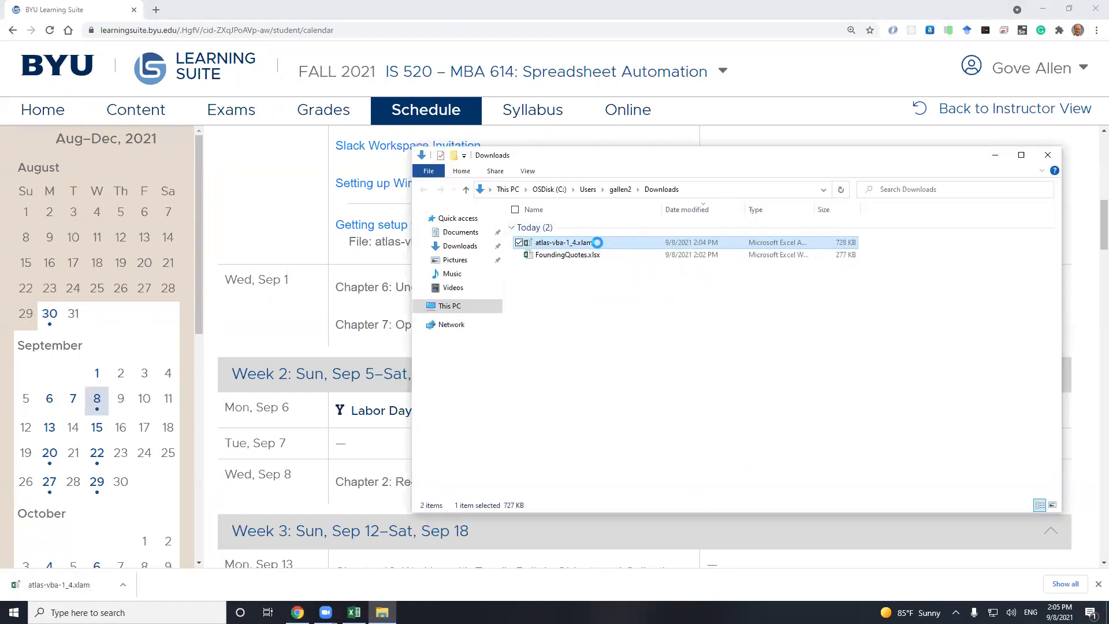
pyautogui.rightClick(598, 245)
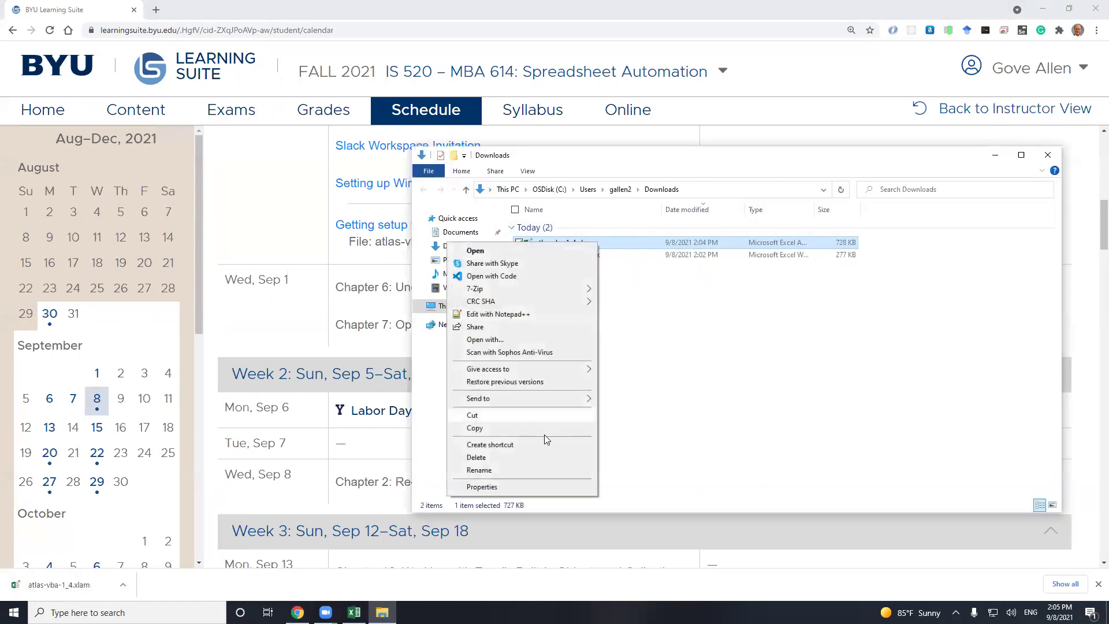
pyautogui.click(537, 489)
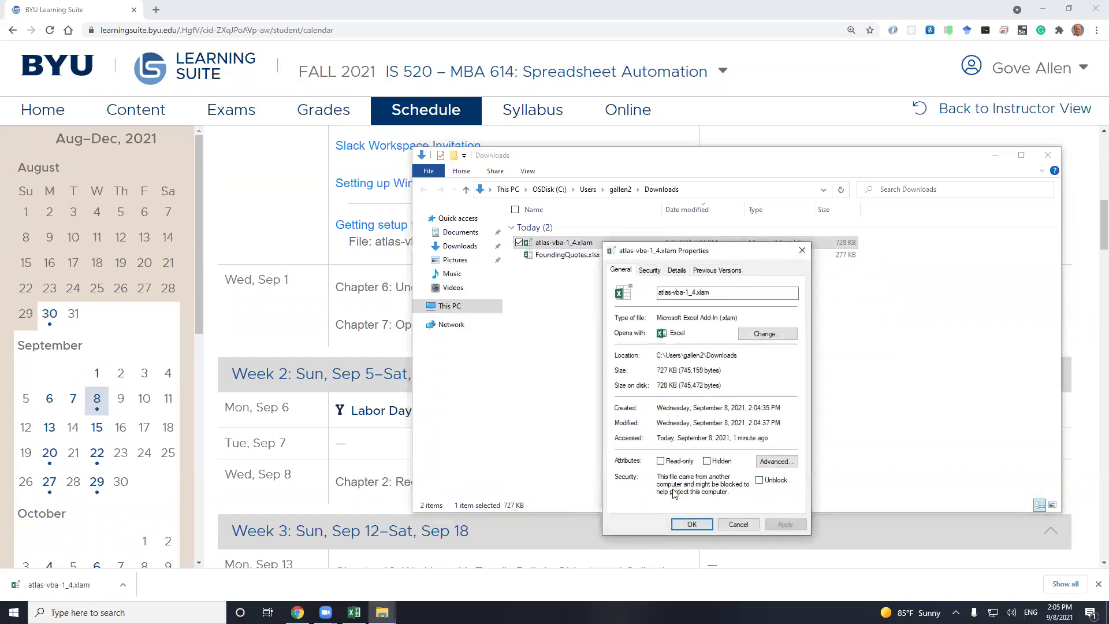
pyautogui.click(759, 481)
pyautogui.click(692, 524)
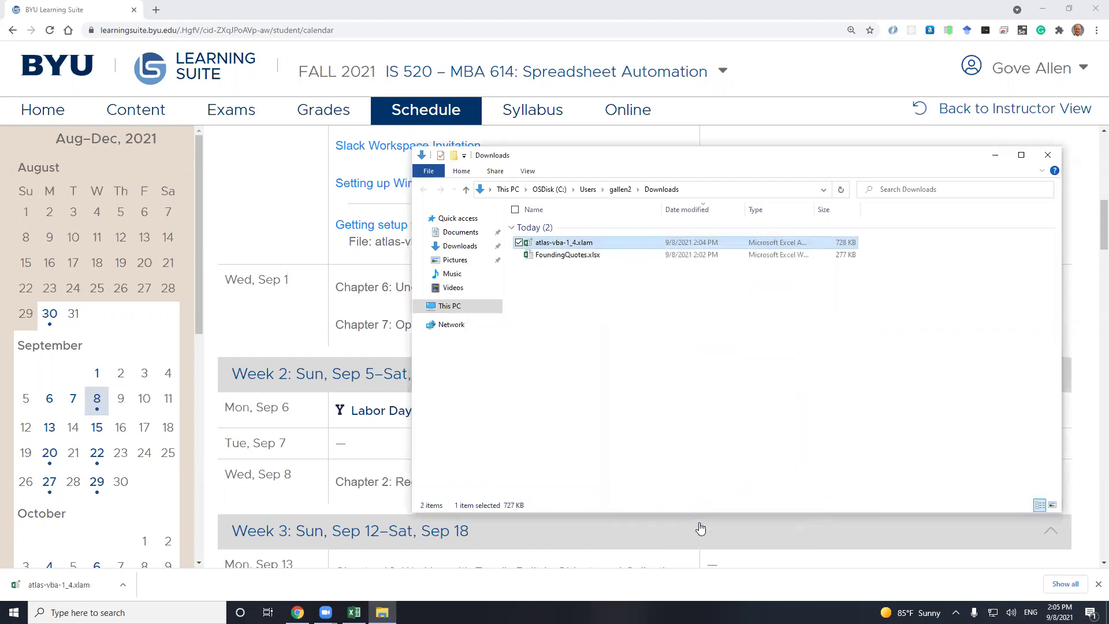
pyautogui.click(1047, 156)
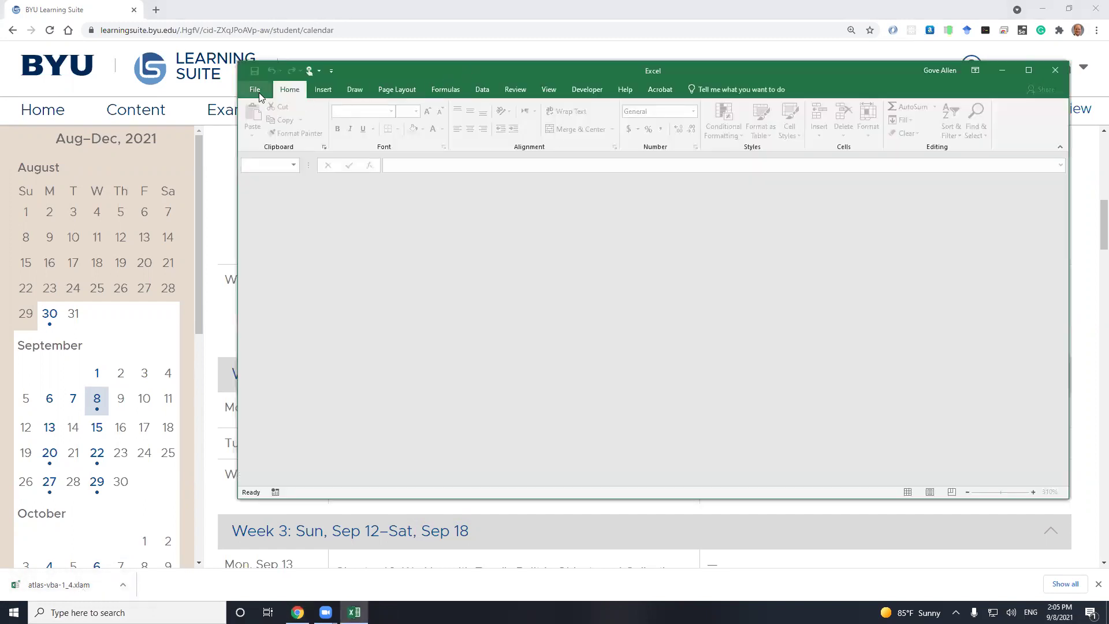
# Create a new blank workbook in Excel
pyautogui.click(255, 91)
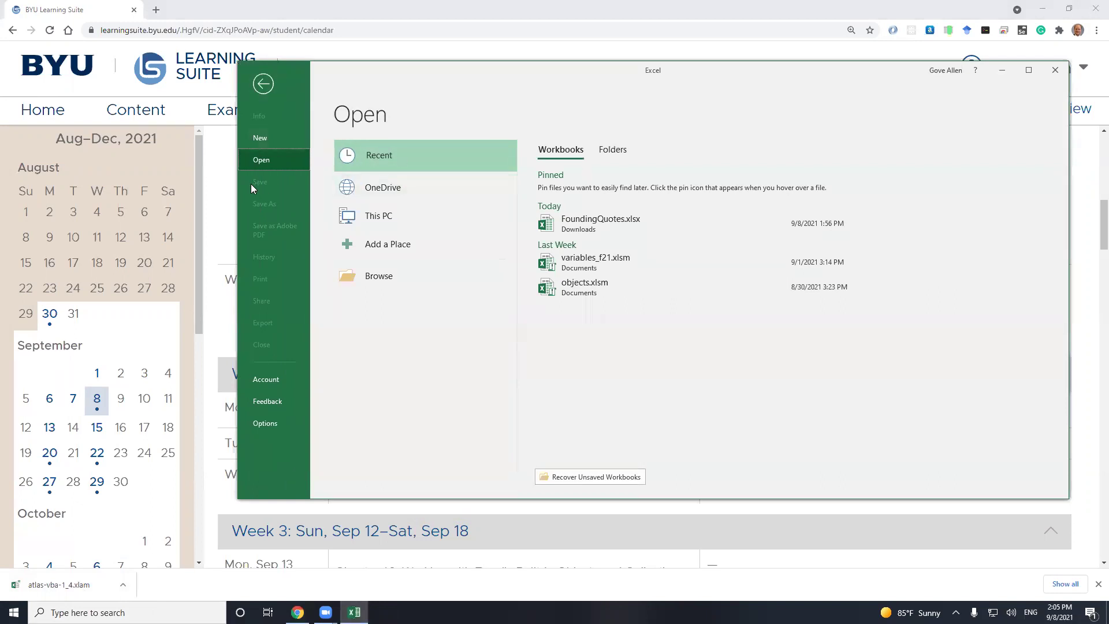
pyautogui.click(266, 140)
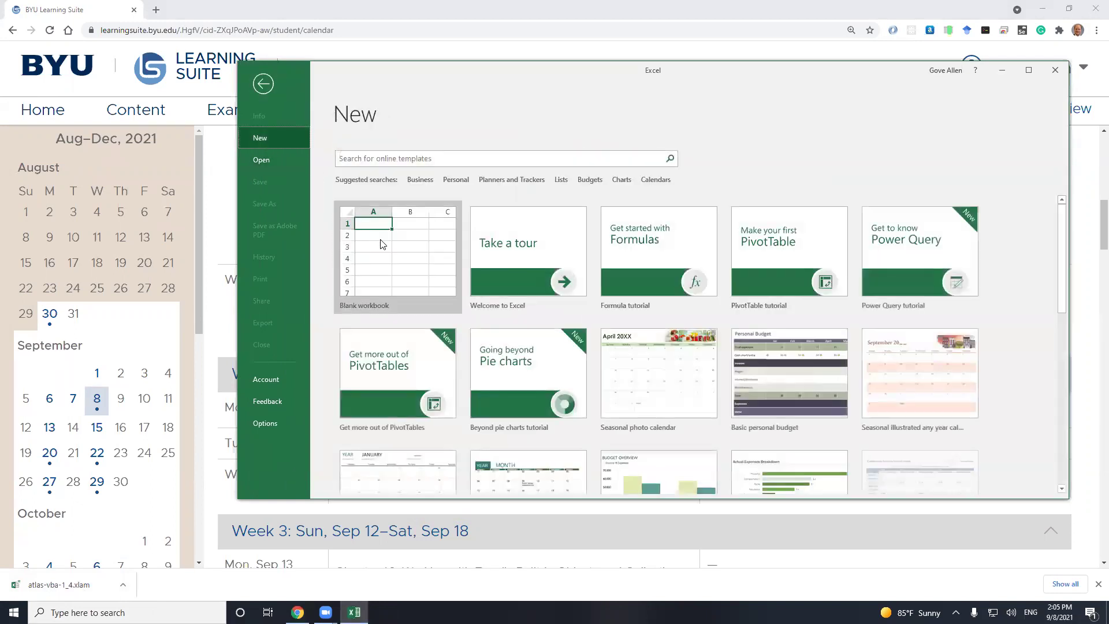
pyautogui.click(381, 240)
pyautogui.click(380, 240)
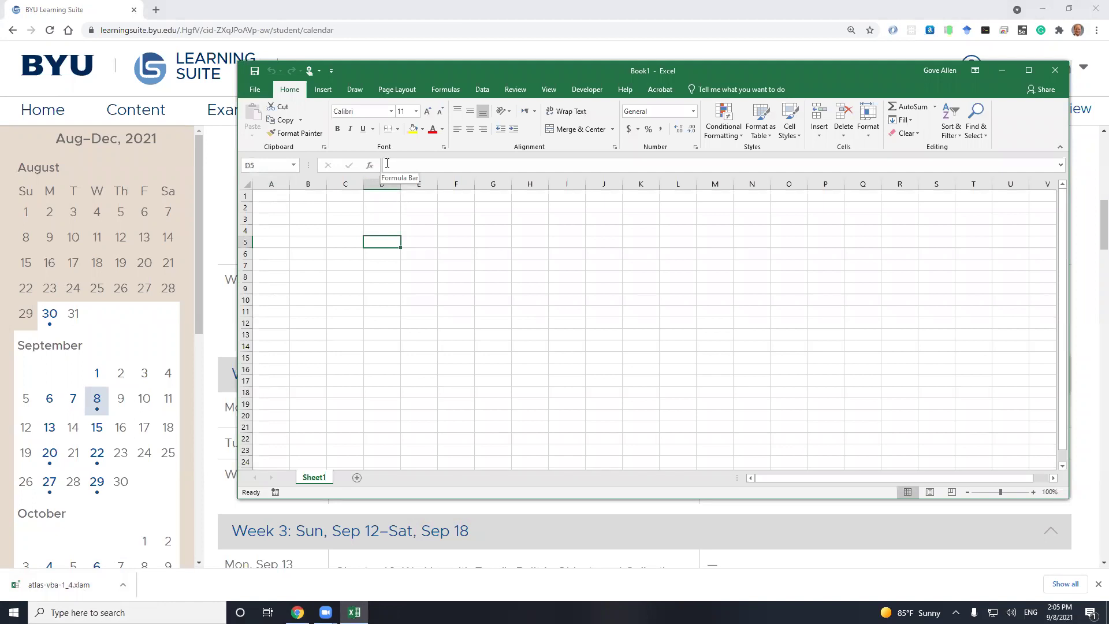
# Install atlas-vba-1_4.xlam from the Downloads folder as an enabled Excel add-in and display its Atlas commands
pyautogui.click(254, 92)
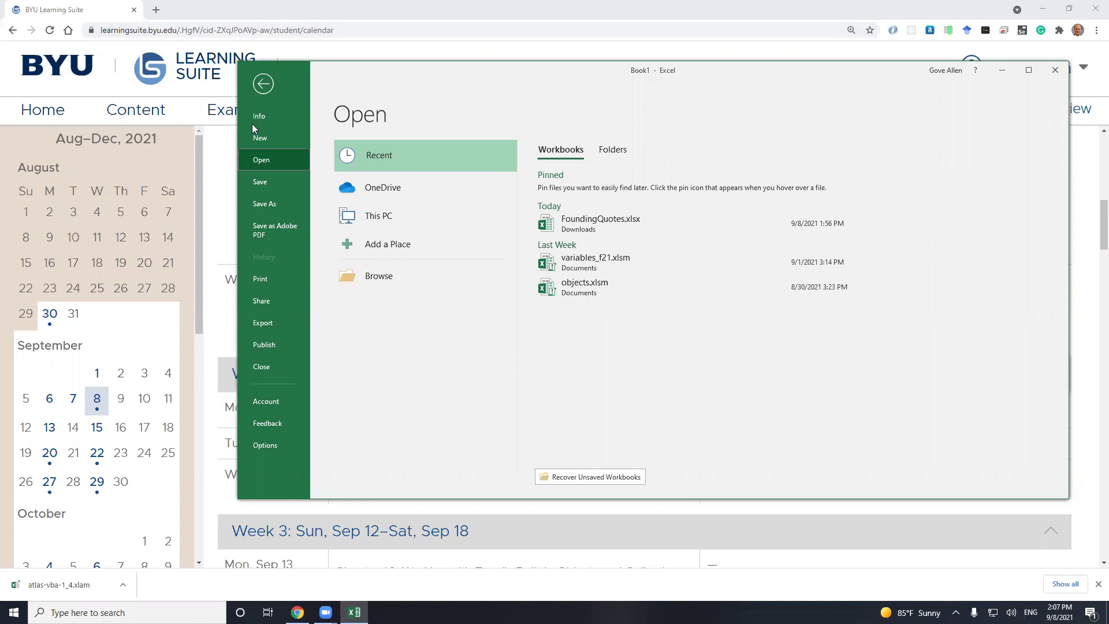
pyautogui.click(272, 86)
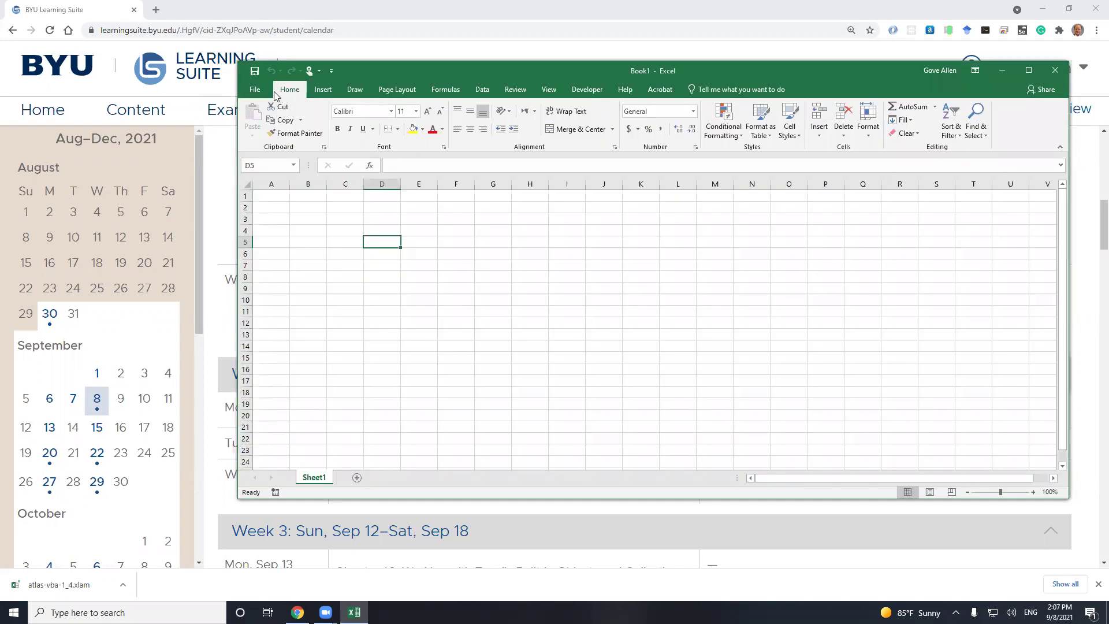
pyautogui.click(266, 90)
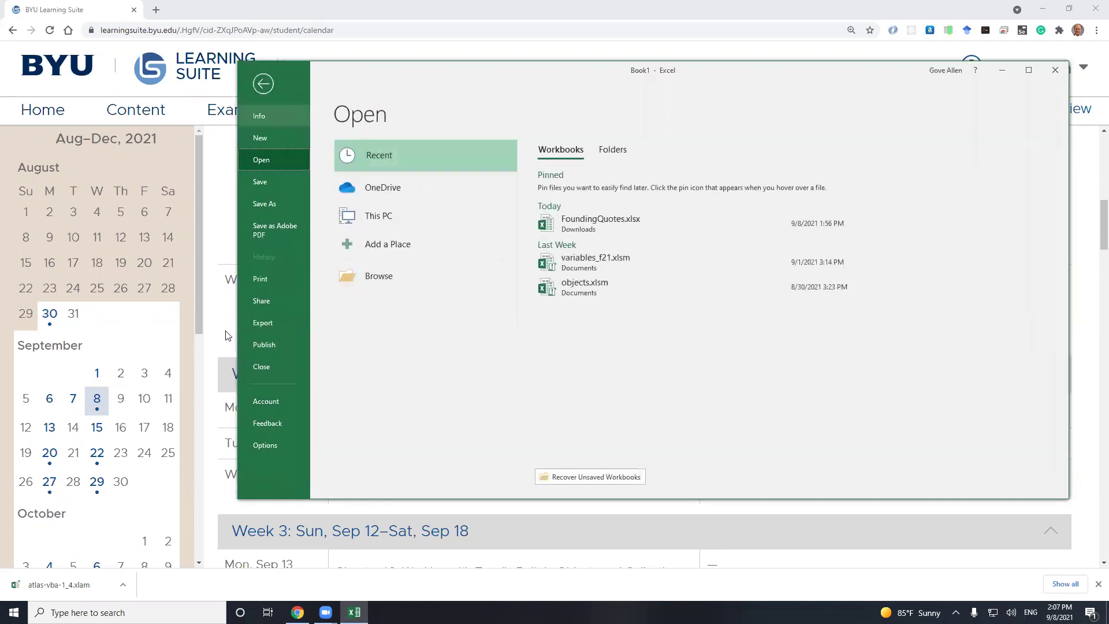
pyautogui.click(272, 442)
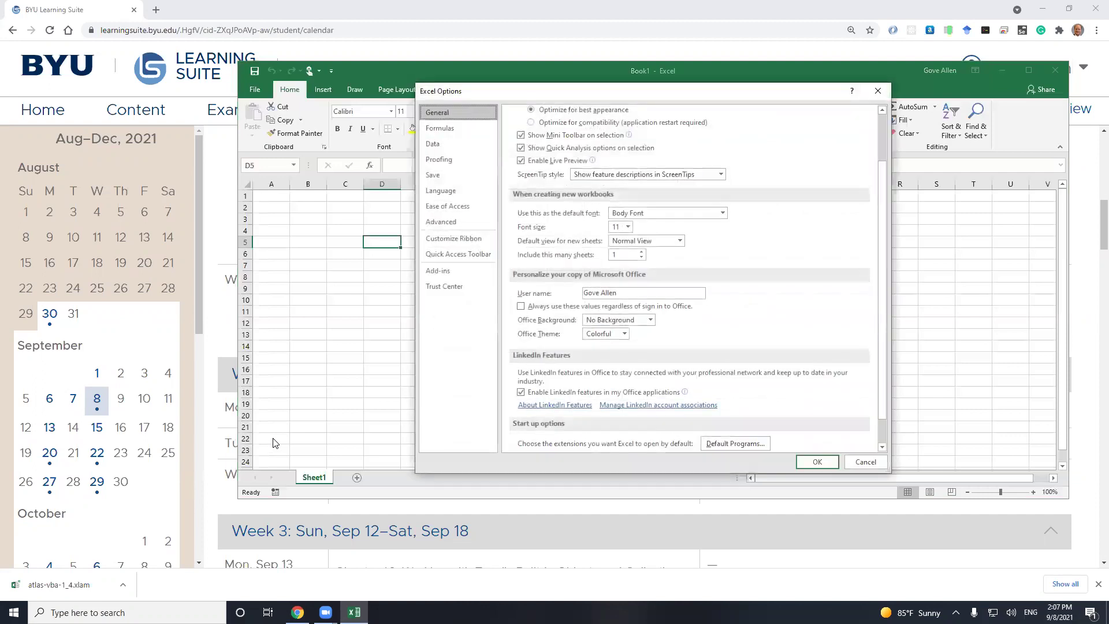
pyautogui.click(443, 270)
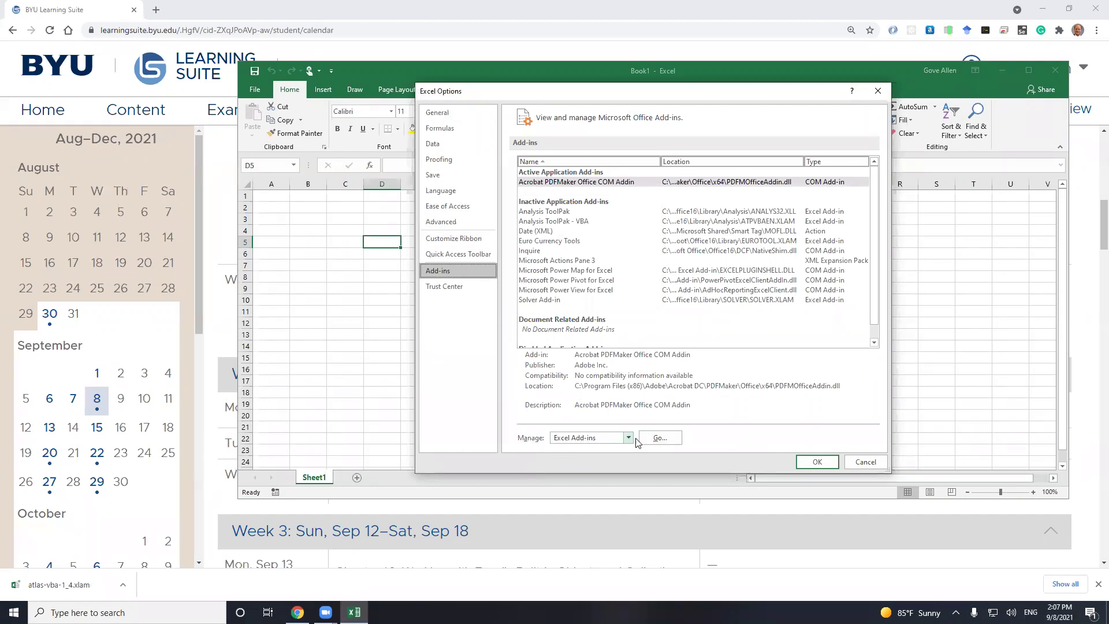
pyautogui.click(658, 439)
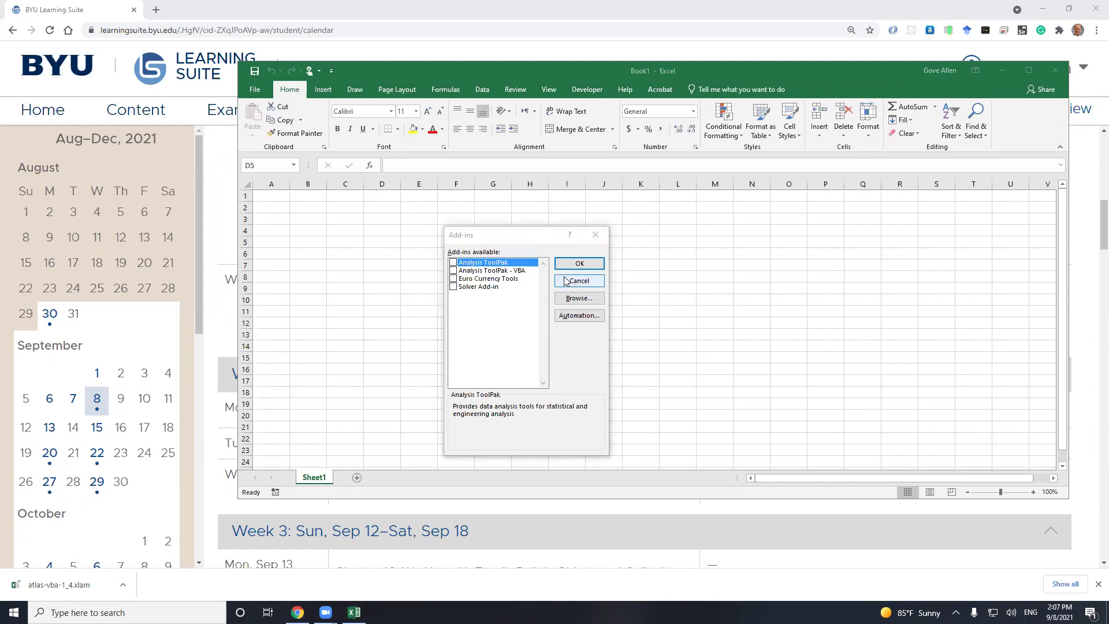
pyautogui.click(583, 299)
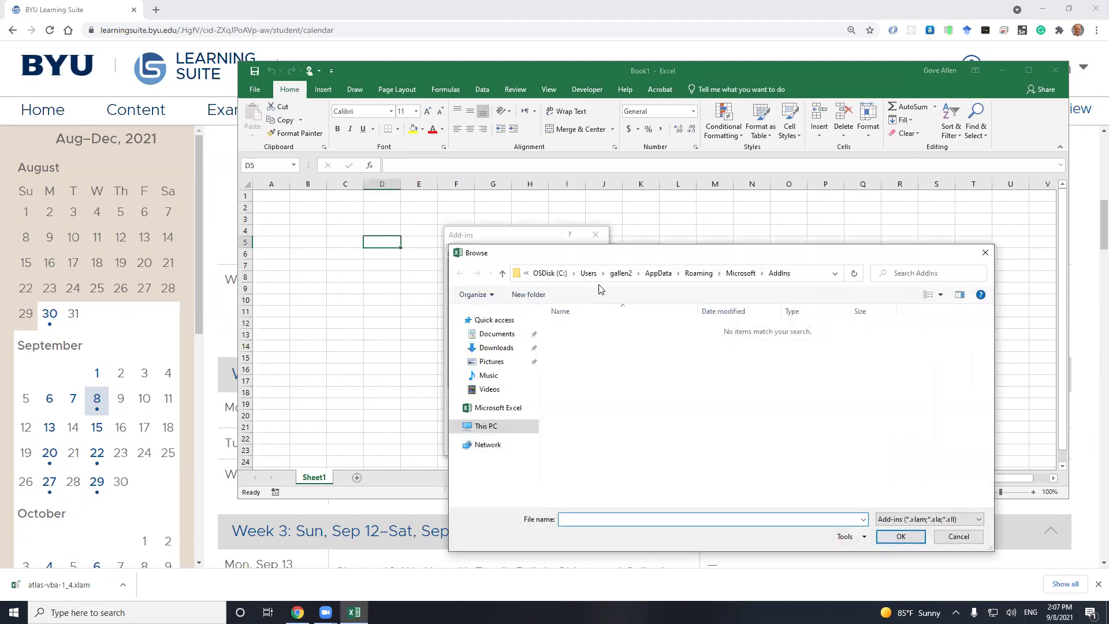
pyautogui.click(497, 349)
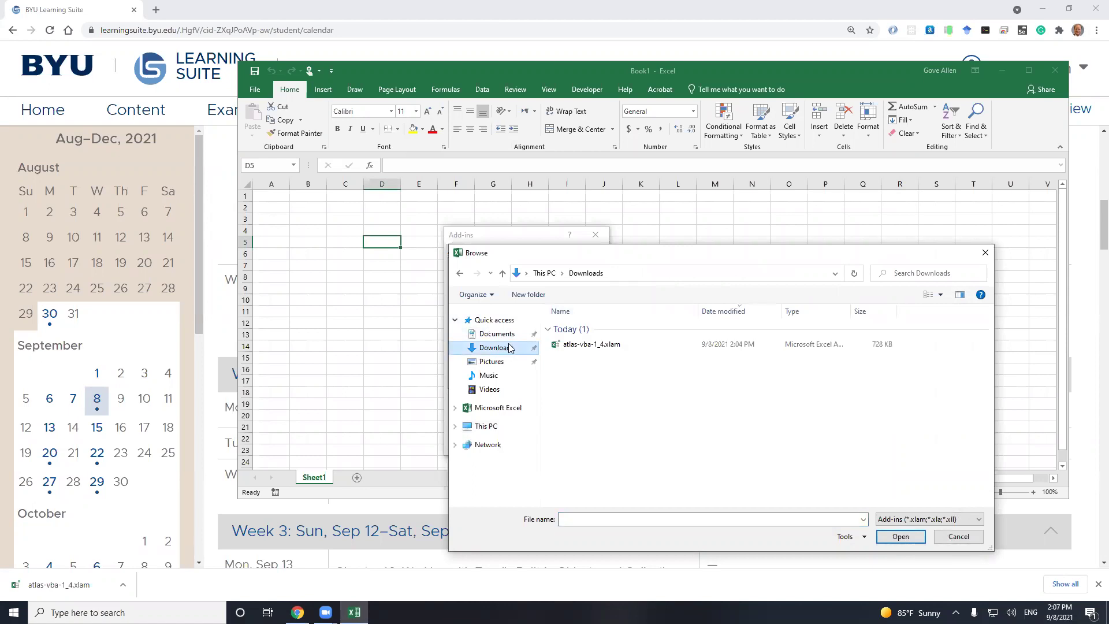
pyautogui.click(580, 345)
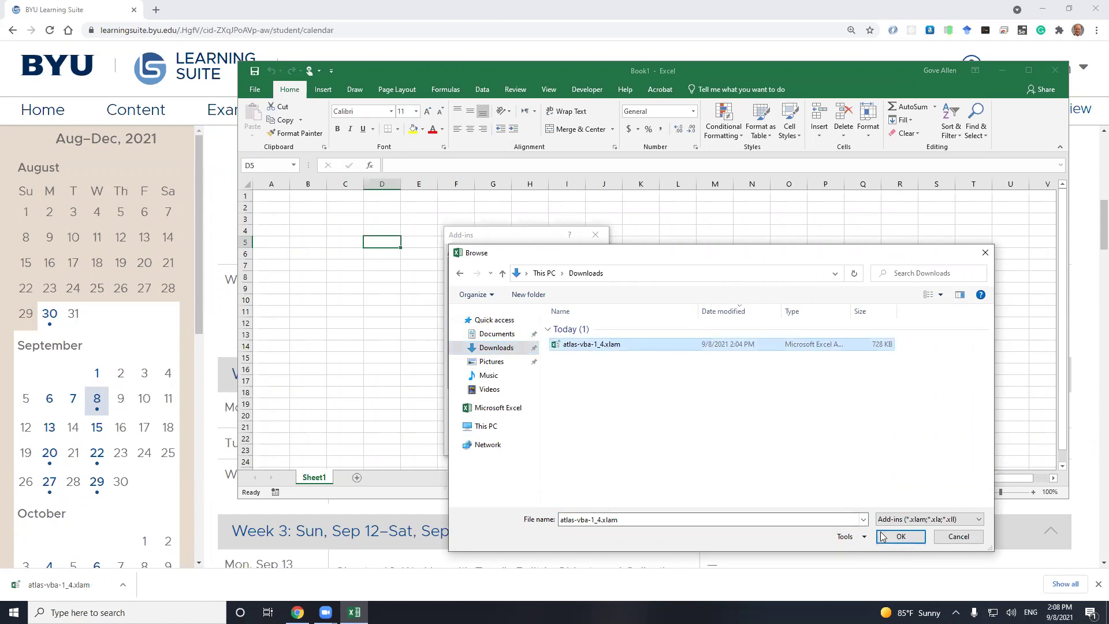
pyautogui.click(909, 542)
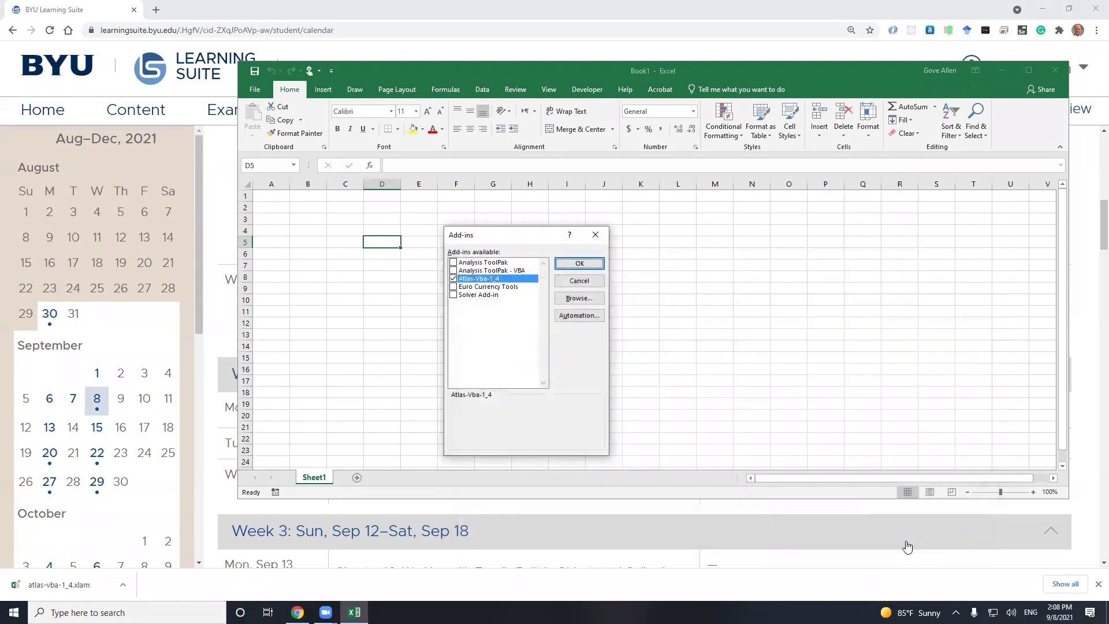
pyautogui.click(580, 265)
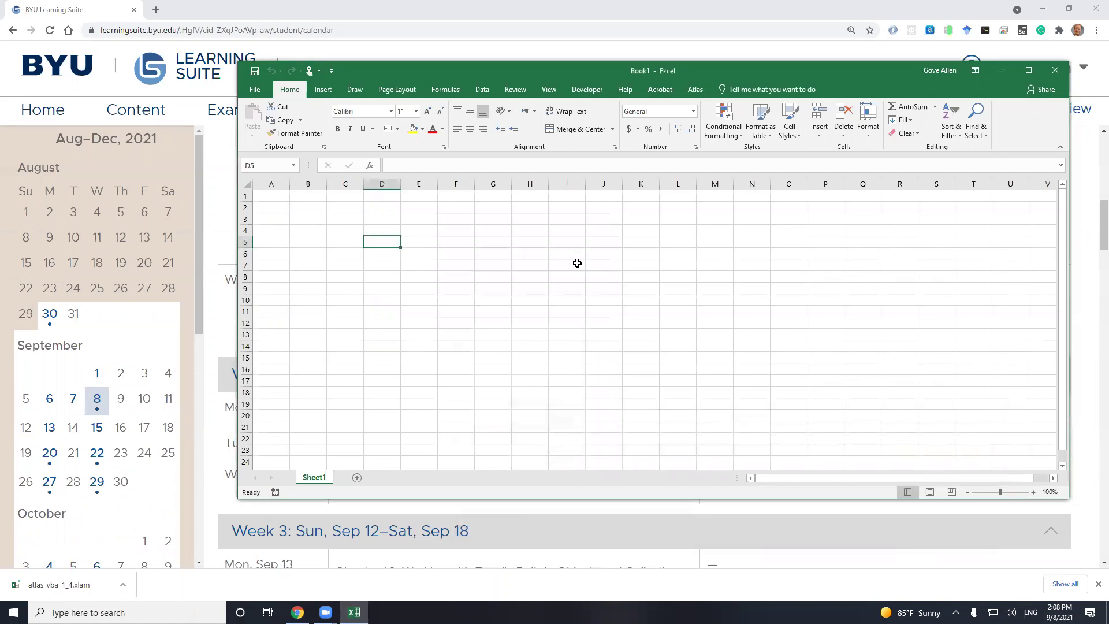
pyautogui.click(696, 90)
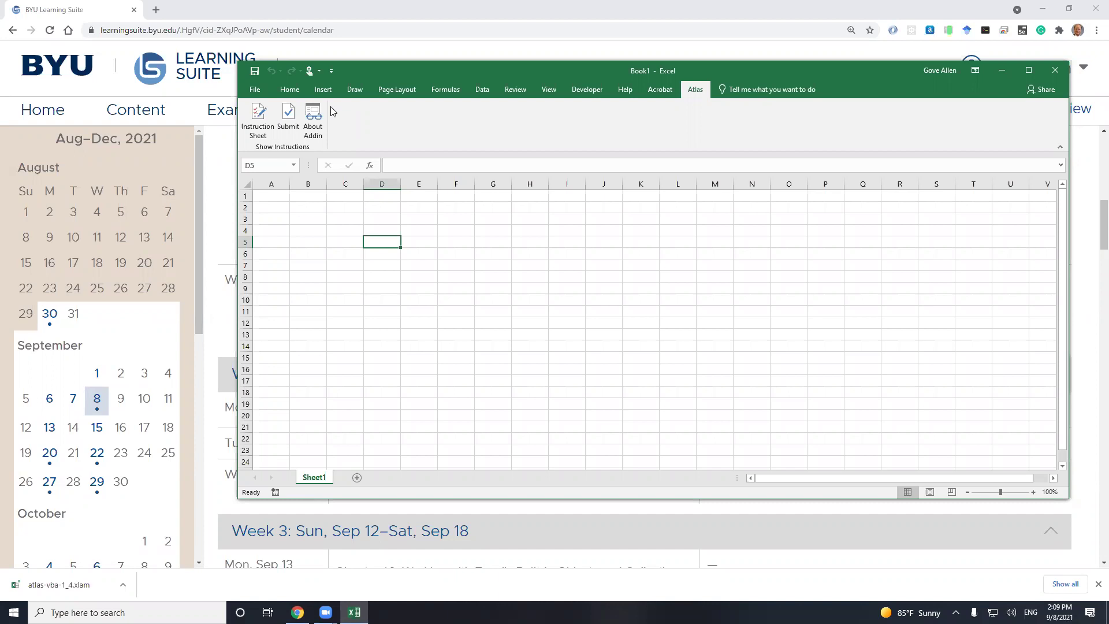
# Switch to the course schedule in Chrome and open the Create a Web Query assignment's link to MyEducator
pyautogui.click(321, 9)
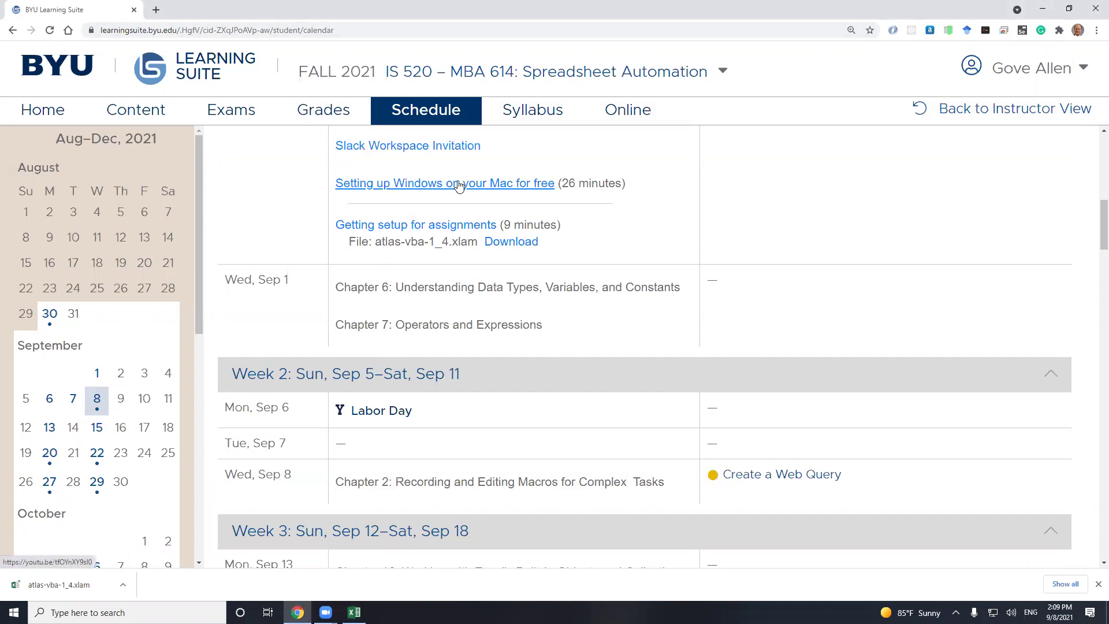
pyautogui.scroll(5, 421, 234)
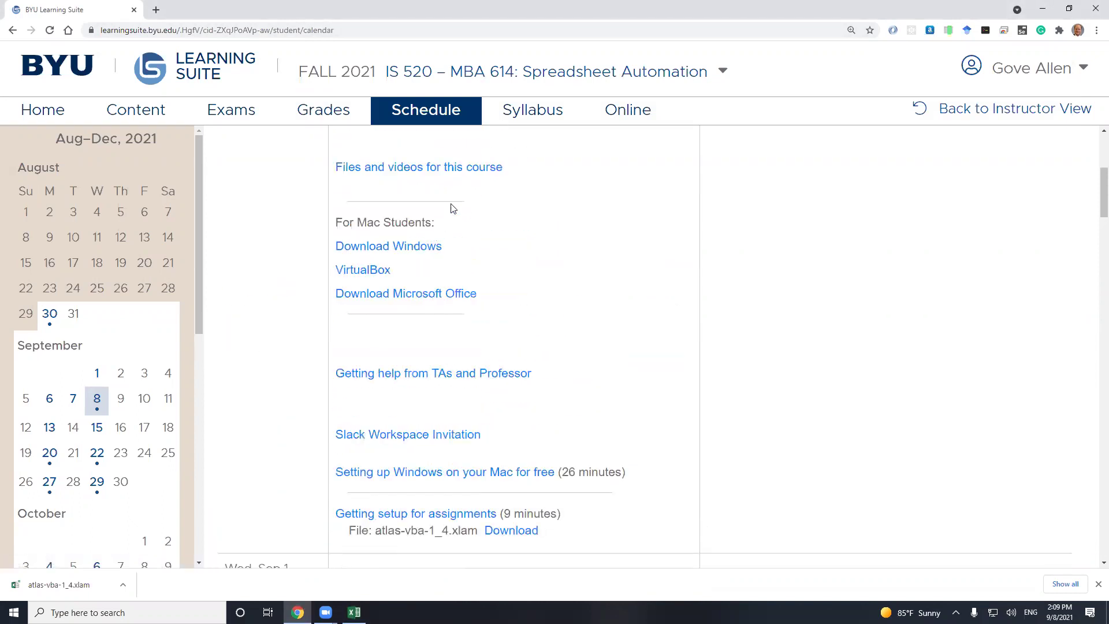
pyautogui.scroll(-9, 508, 170)
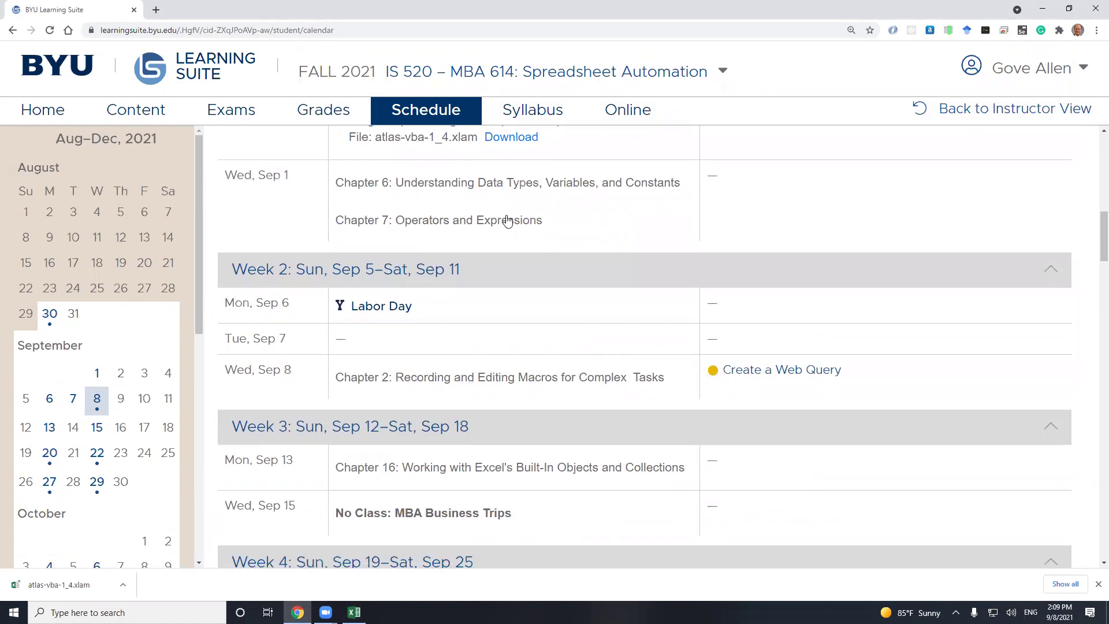
pyautogui.click(778, 302)
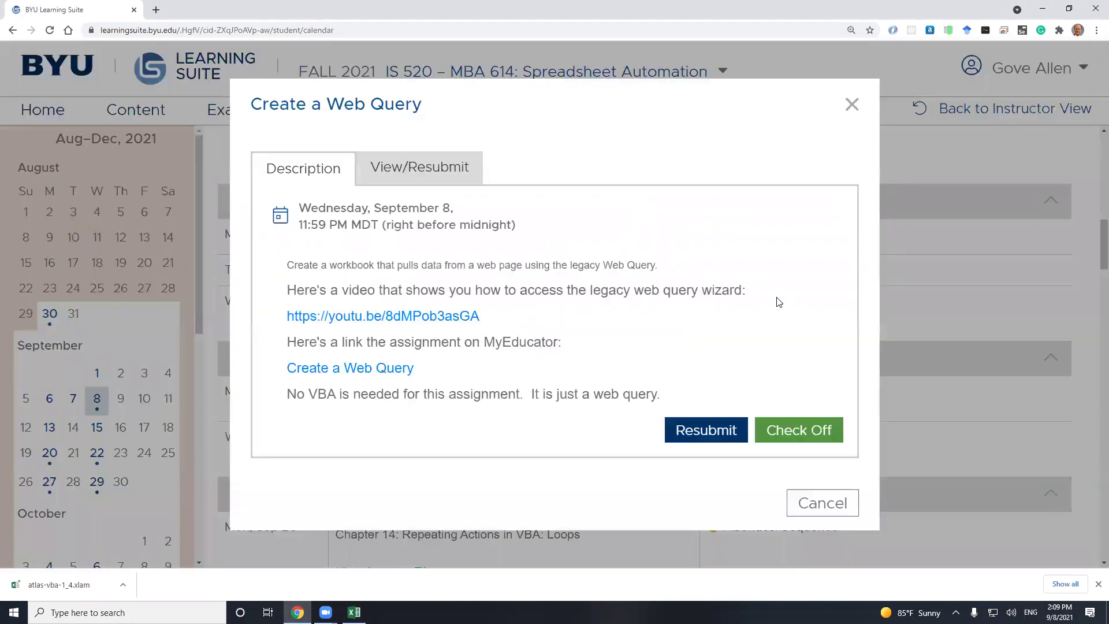
pyautogui.click(380, 369)
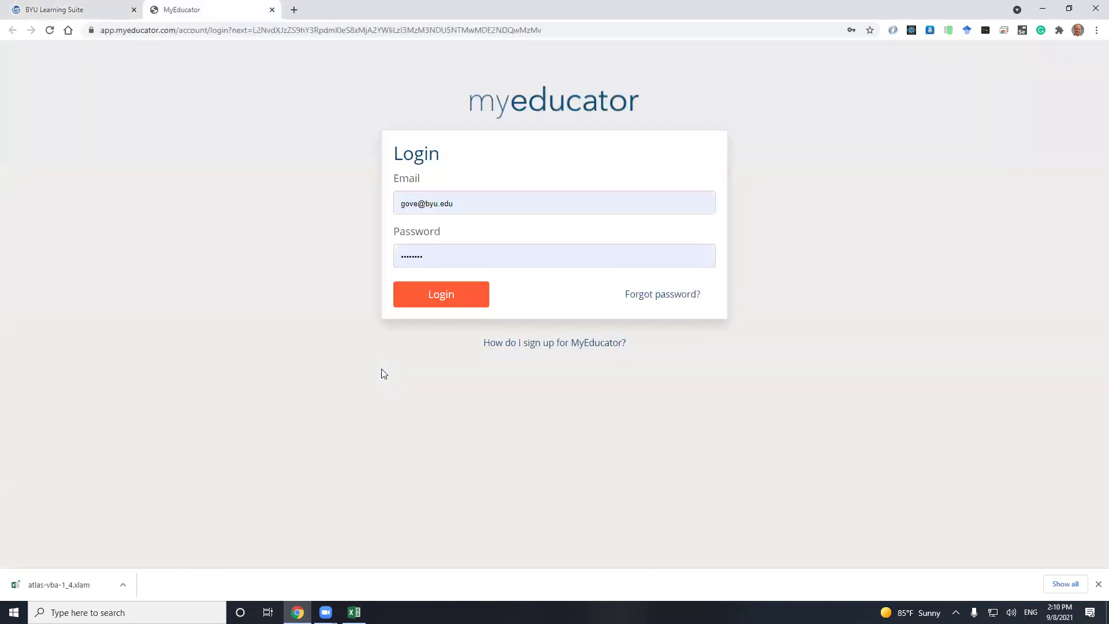
# Log in to MyEducator with the prefilled credentials and download CreateWebQuery-R1.xlsm to the Downloads folder
pyautogui.click(433, 295)
pyautogui.click(432, 292)
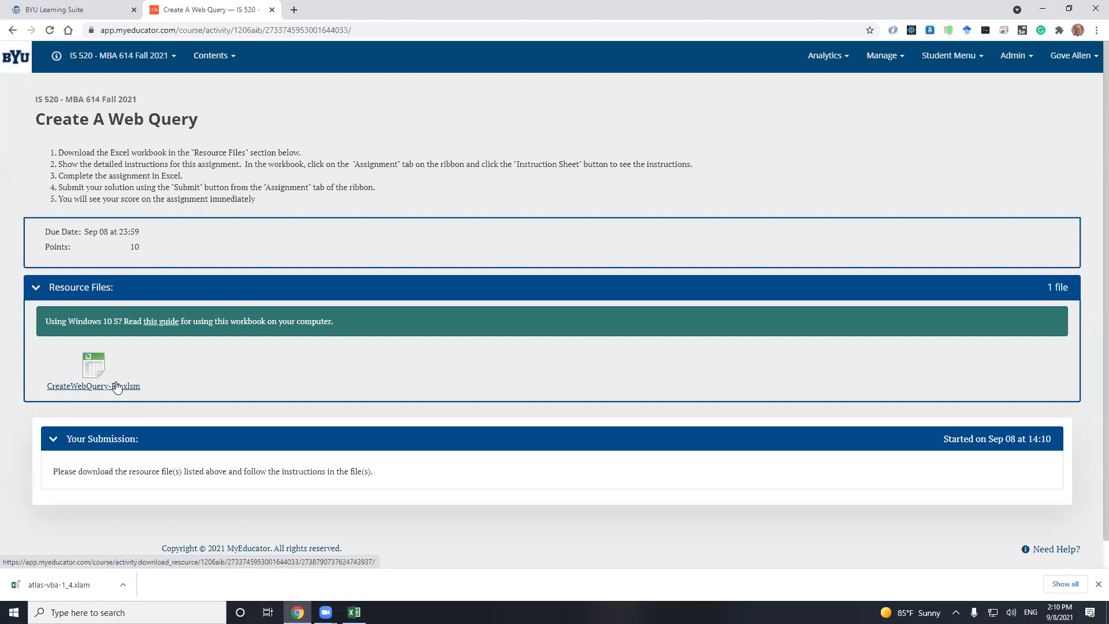
pyautogui.click(82, 387)
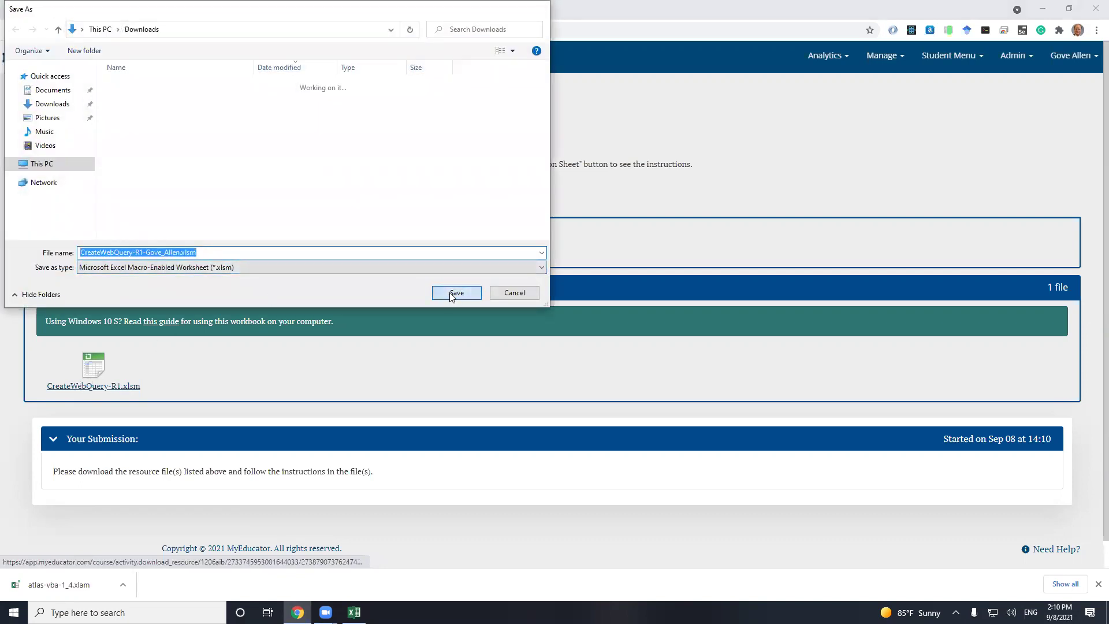
pyautogui.click(450, 292)
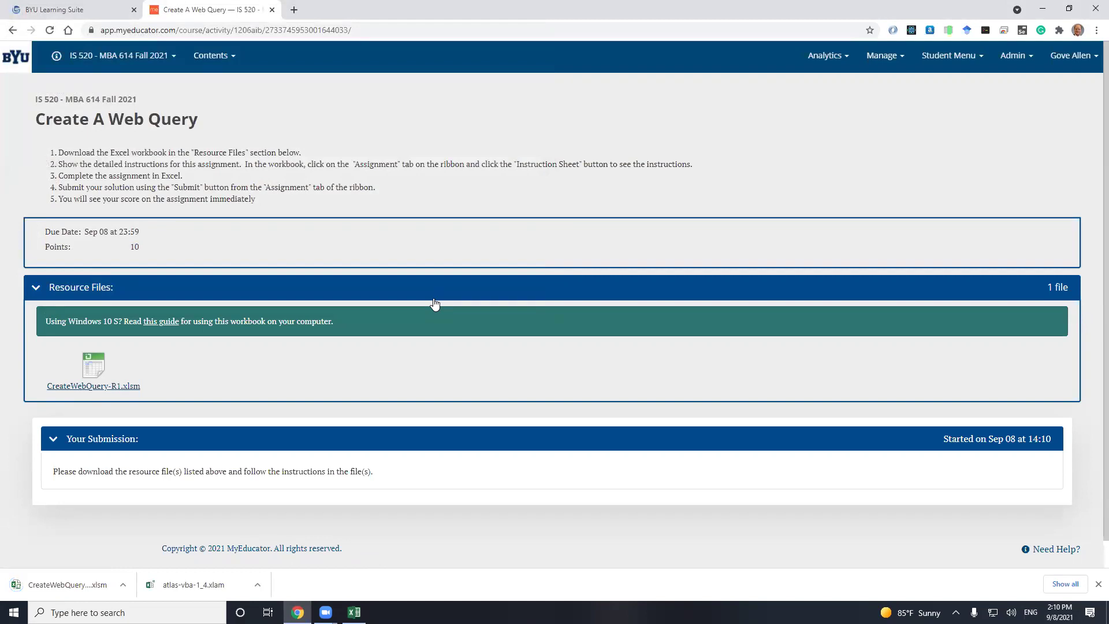
# Show the downloaded CreateWebQuery-R1 workbook in its folder and unblock it in its file properties
pyautogui.click(124, 585)
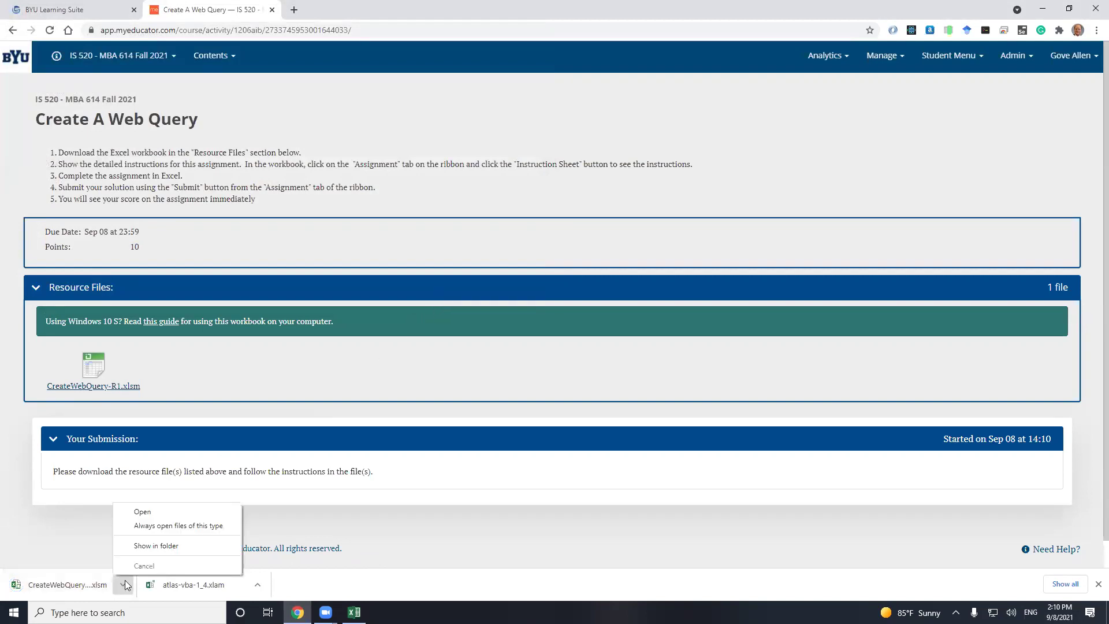
pyautogui.click(165, 547)
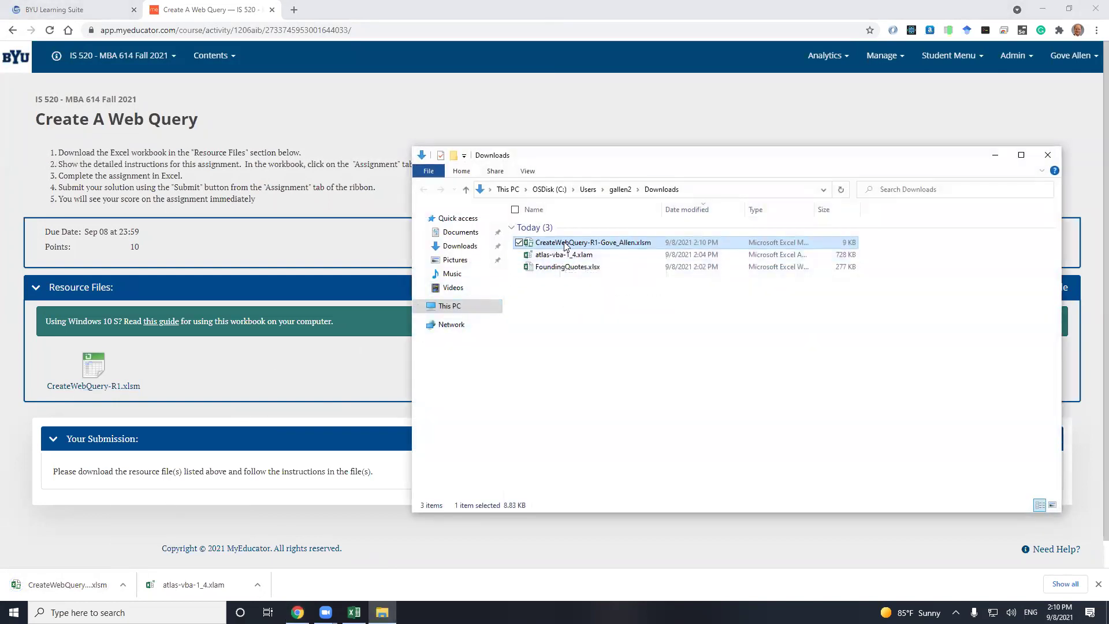
pyautogui.rightClick(565, 242)
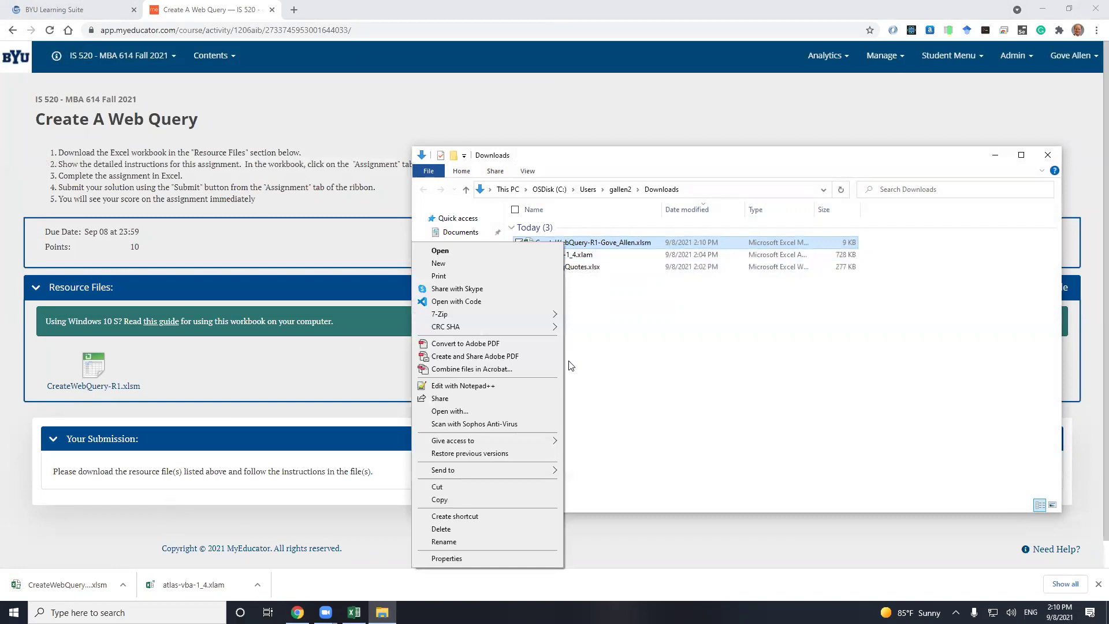
pyautogui.click(465, 558)
pyautogui.click(725, 480)
pyautogui.click(658, 524)
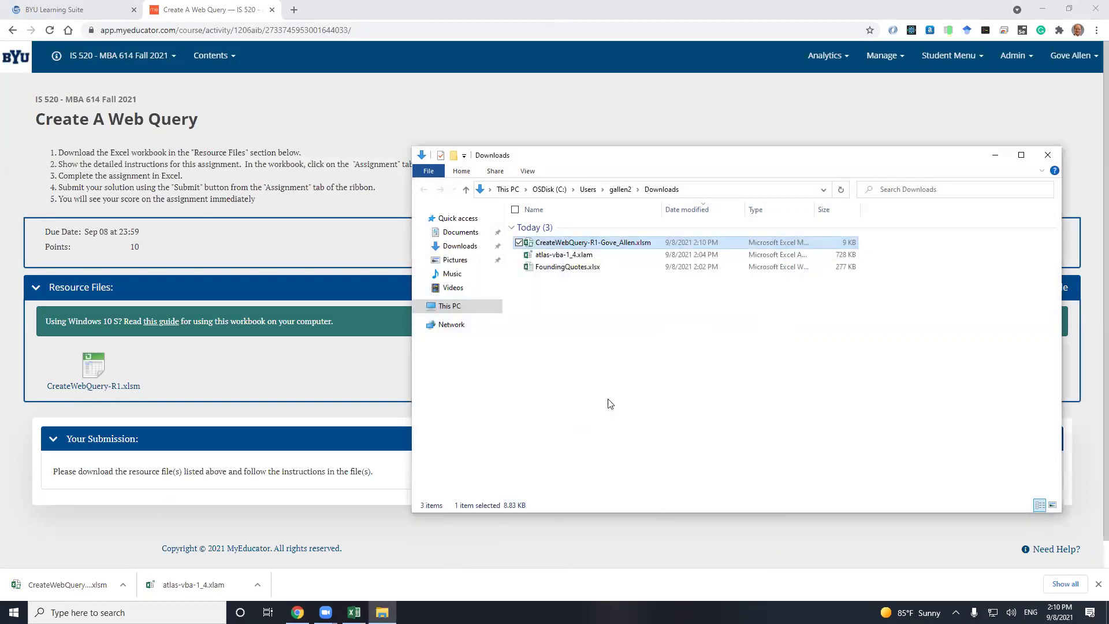
# Open the CreateWebQuery-R1 workbook in place of the blank Book1 and try to show its Atlas instruction sheet
pyautogui.doubleClick(545, 244)
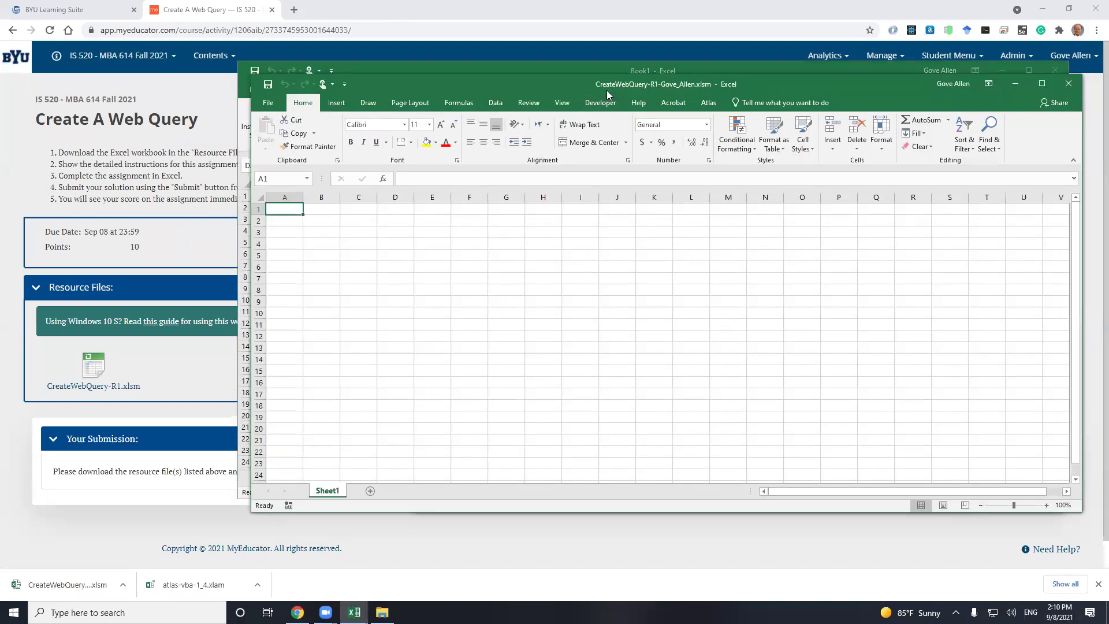
pyautogui.moveTo(758, 78); pyautogui.dragTo(732, 114)
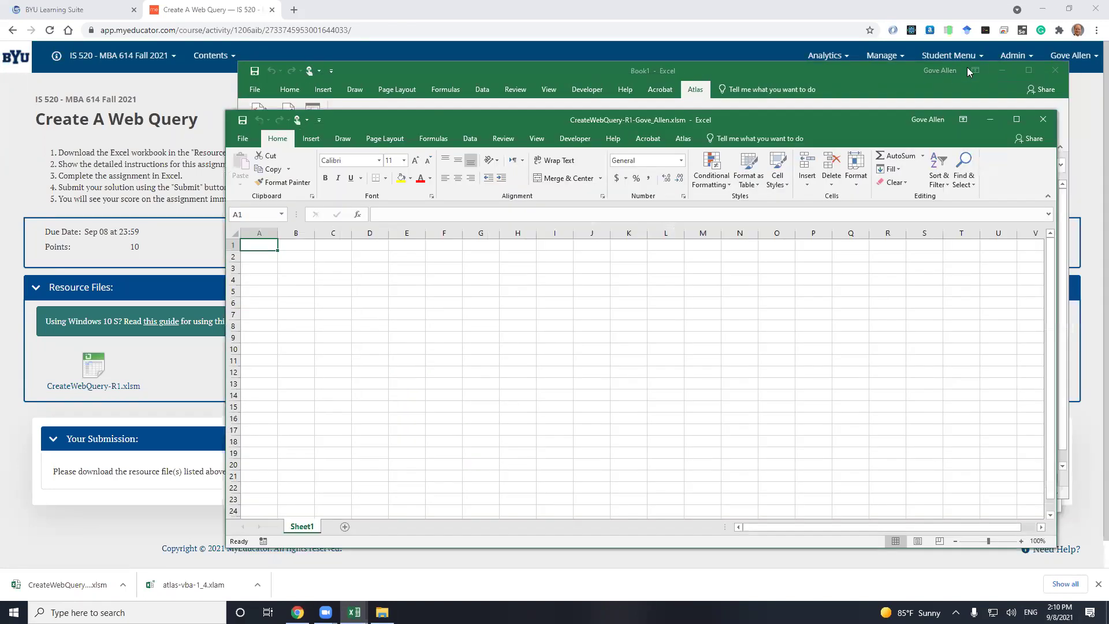
pyautogui.click(1057, 72)
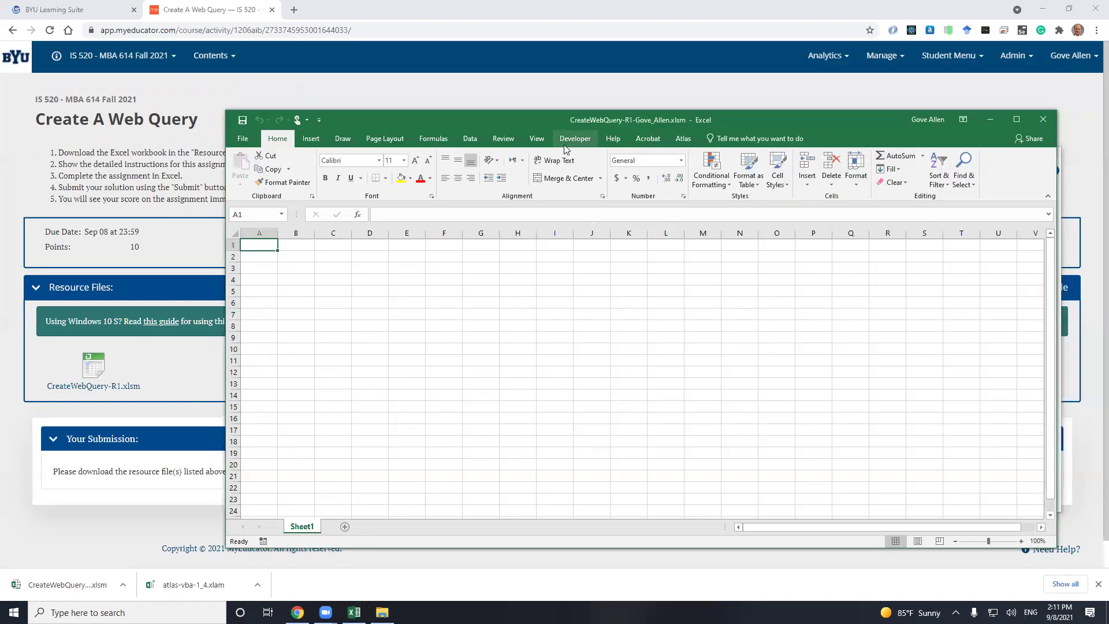
pyautogui.click(691, 138)
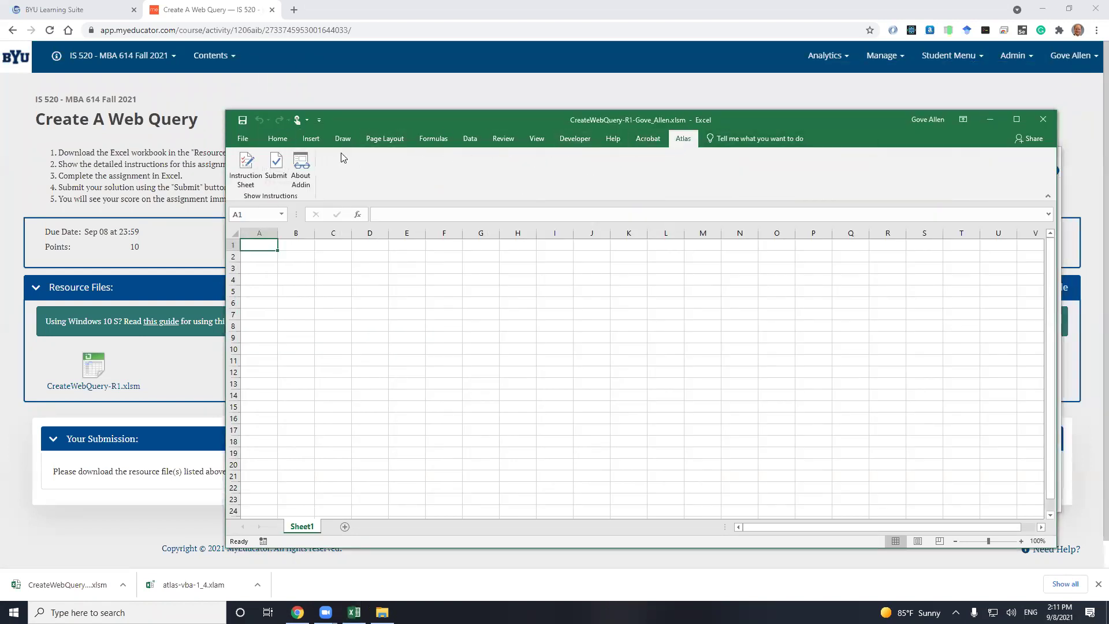
pyautogui.click(248, 167)
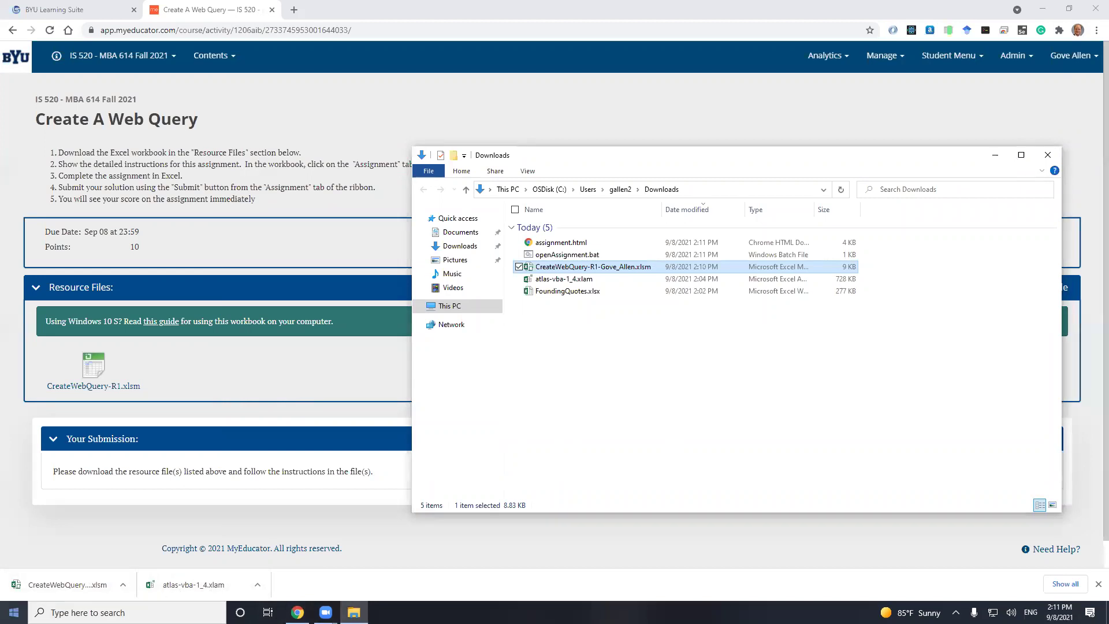
# Restart Excel, reopen the recent CreateWebQuery-R1 workbook, and try again to show its Atlas instruction sheet
pyautogui.click(14, 612)
pyautogui.click(265, 271)
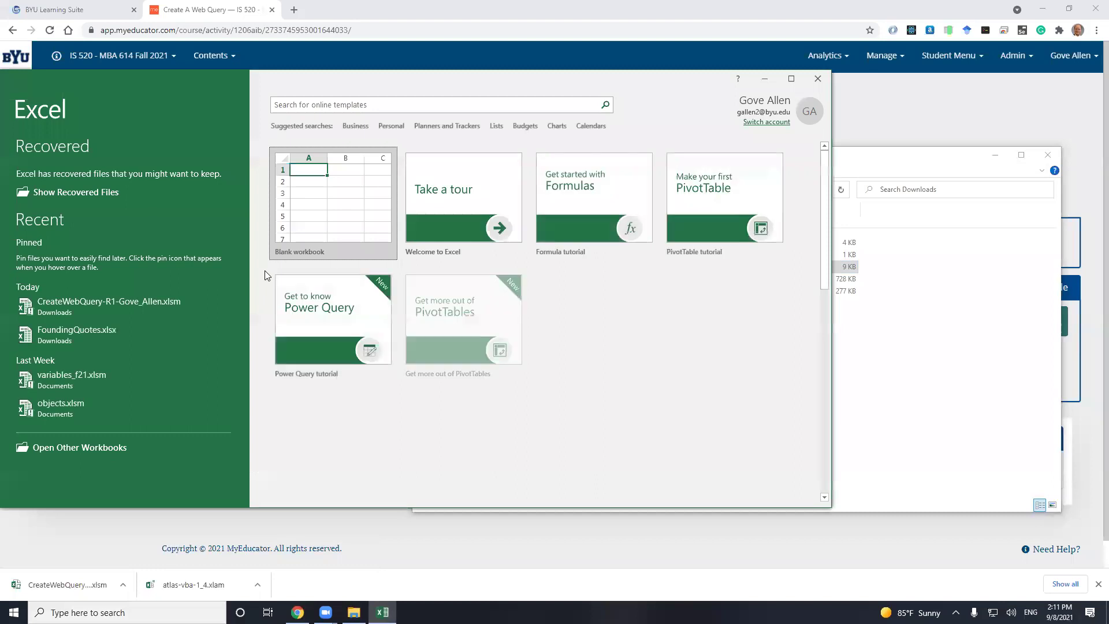
pyautogui.click(125, 297)
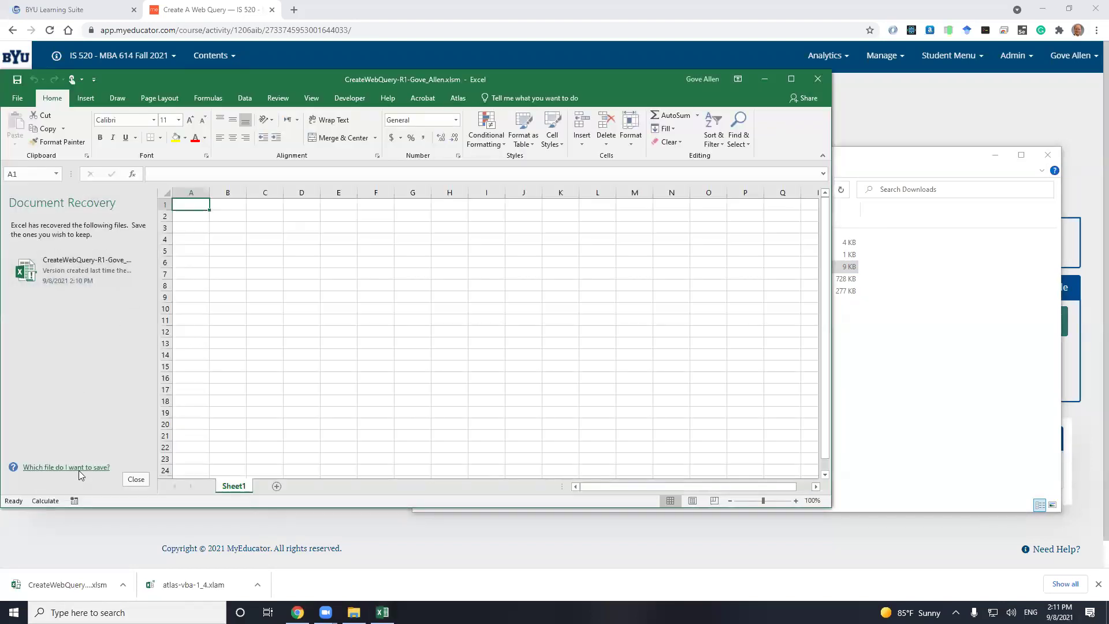
pyautogui.click(135, 479)
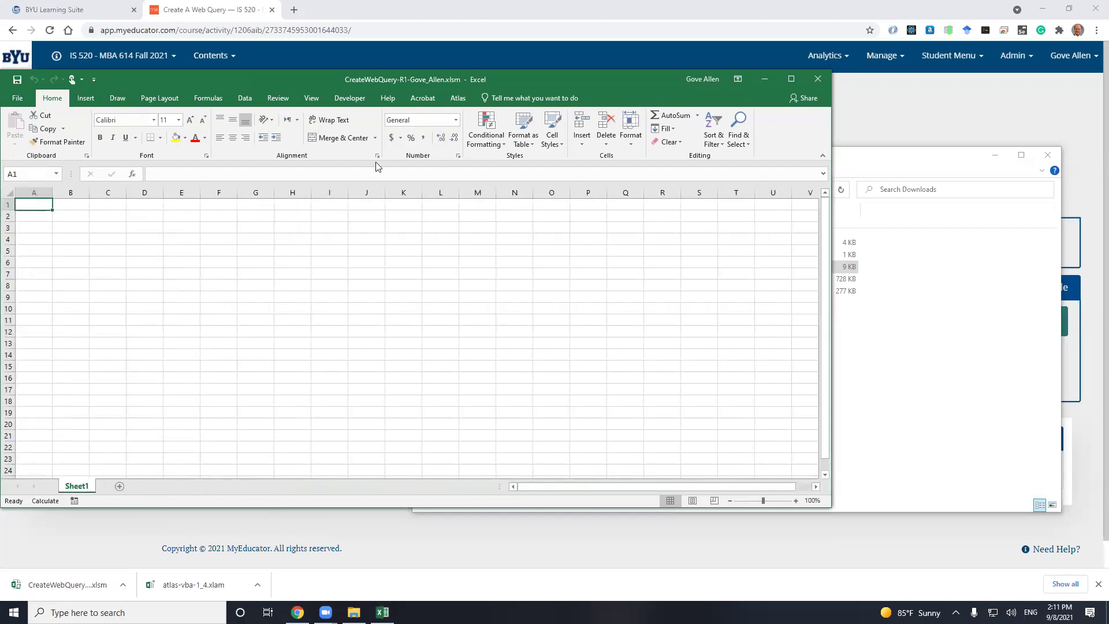
pyautogui.click(458, 98)
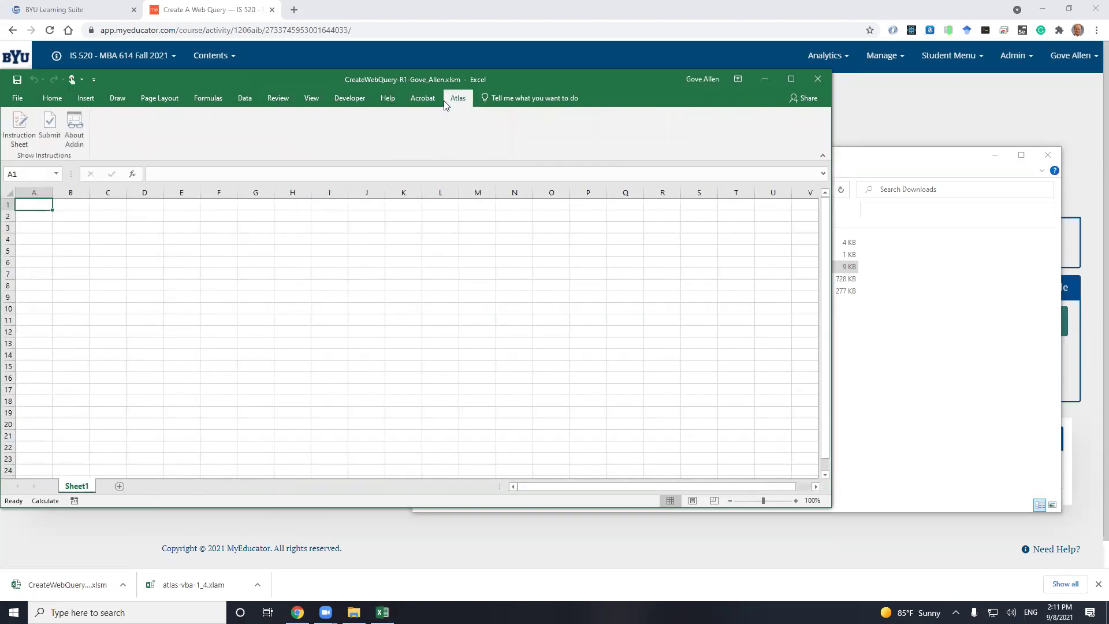
pyautogui.click(17, 127)
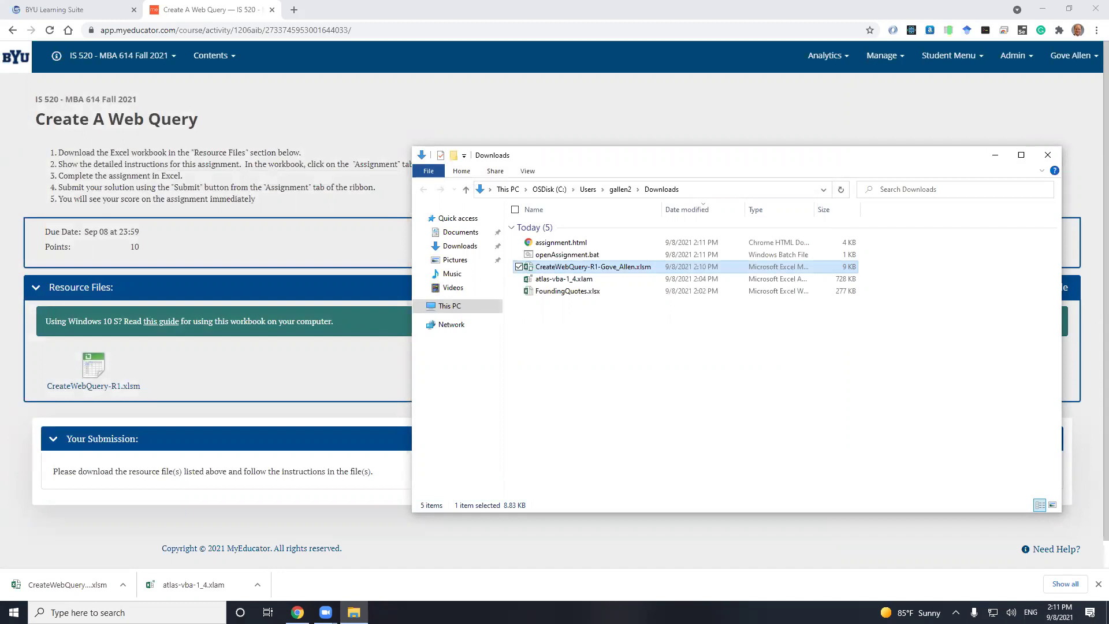
# Start Excel again with a blank workbook and dismiss the document recovery list
pyautogui.click(14, 612)
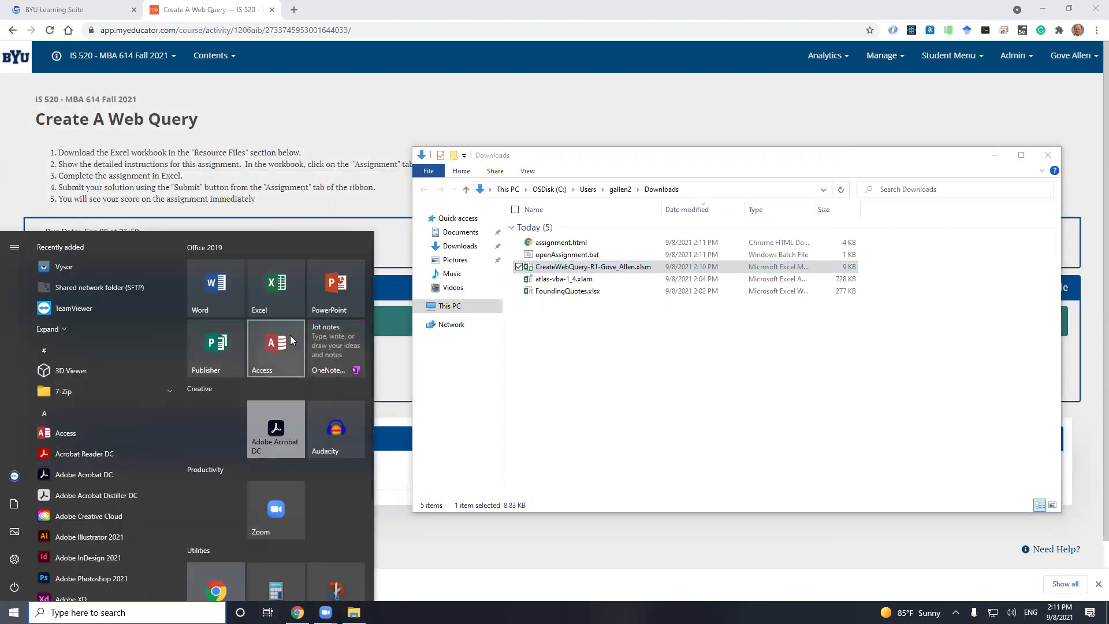
pyautogui.click(259, 289)
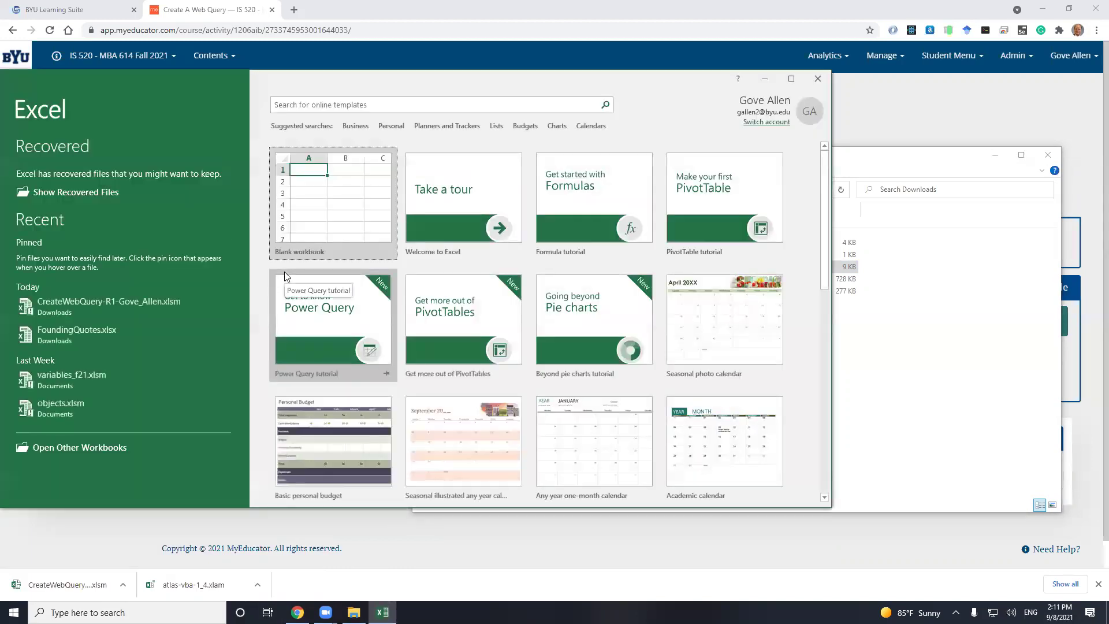
pyautogui.click(331, 208)
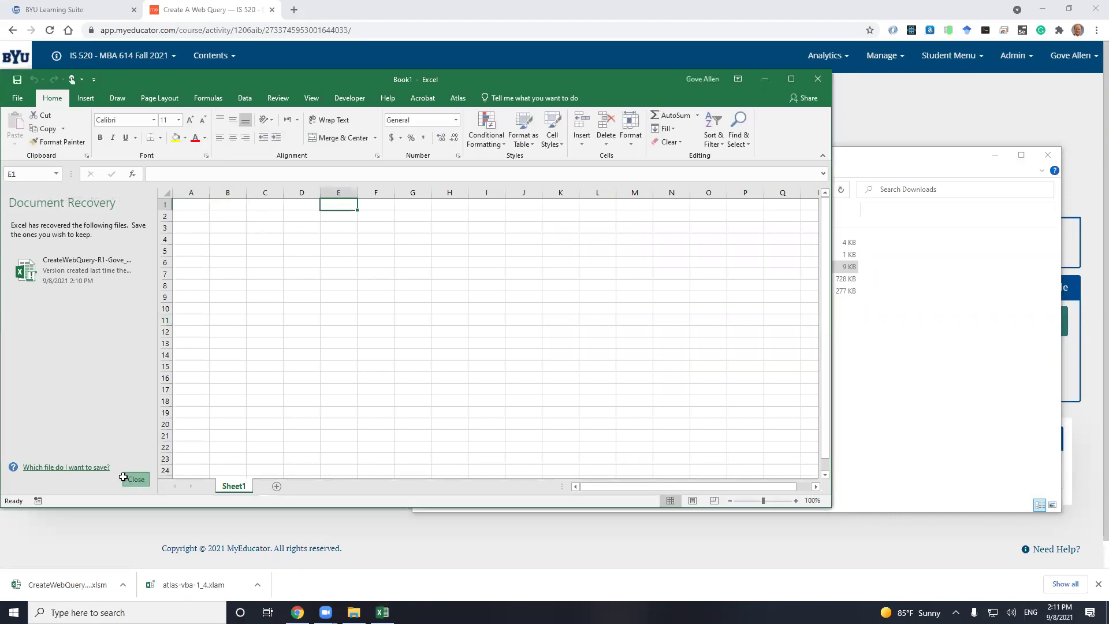
pyautogui.click(135, 479)
# Add the Downloads folder as a trusted location in Excel's Trust Center settings
pyautogui.click(17, 99)
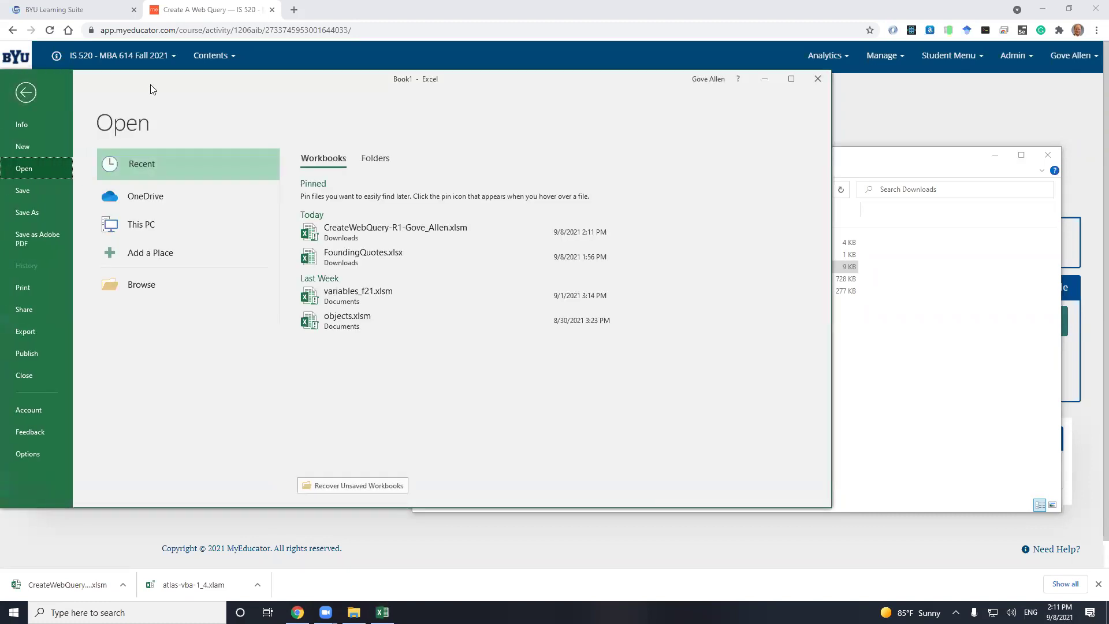
pyautogui.moveTo(163, 78); pyautogui.dragTo(236, 53)
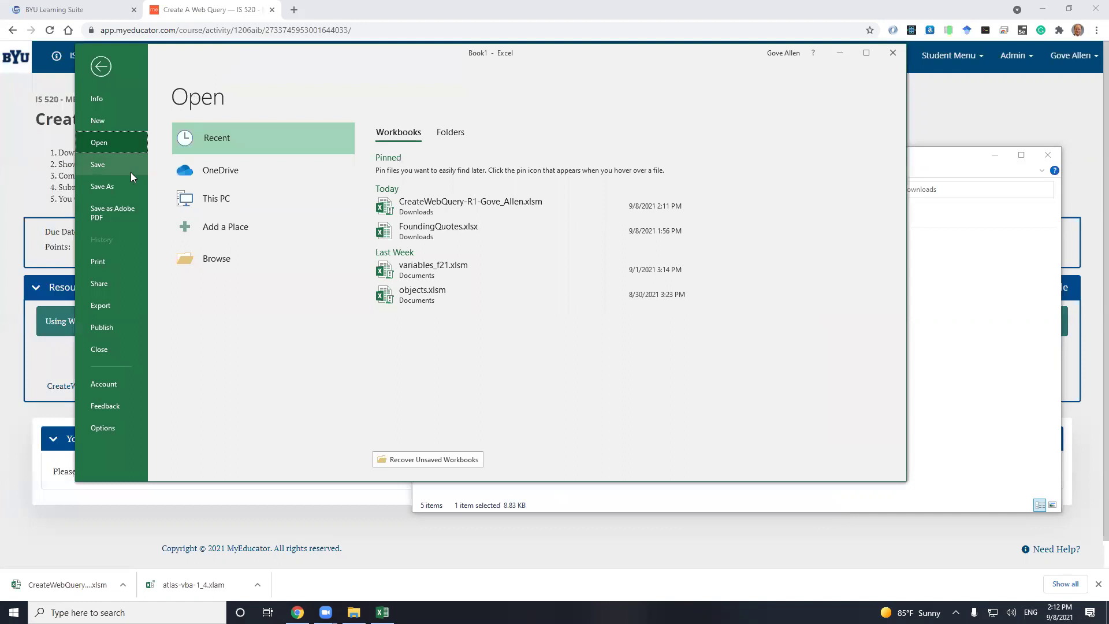
pyautogui.click(109, 427)
pyautogui.click(291, 269)
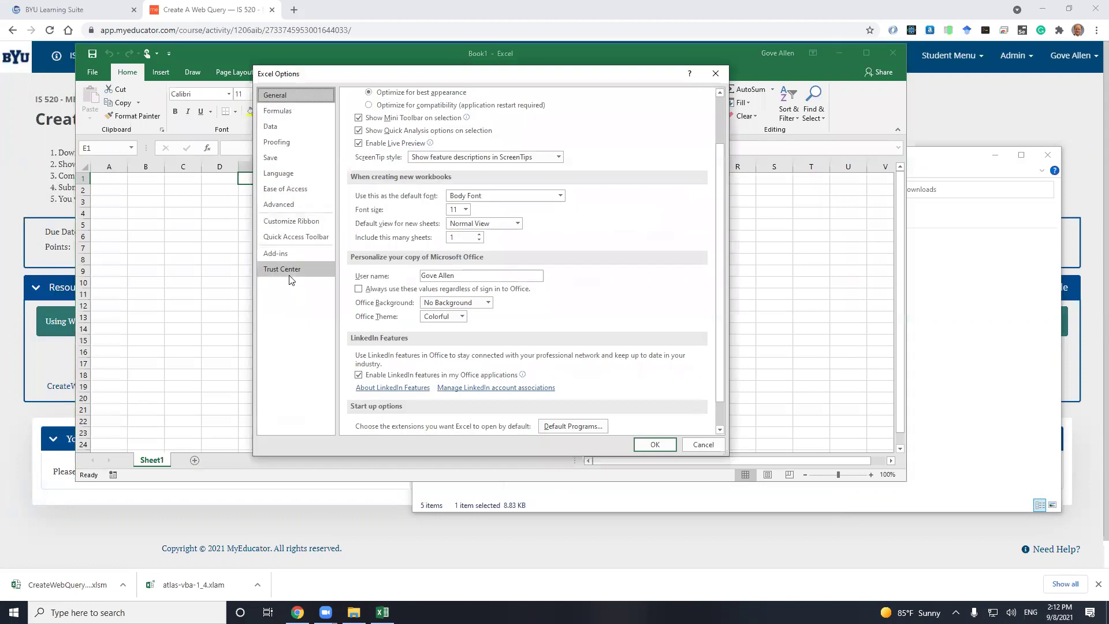
pyautogui.click(655, 205)
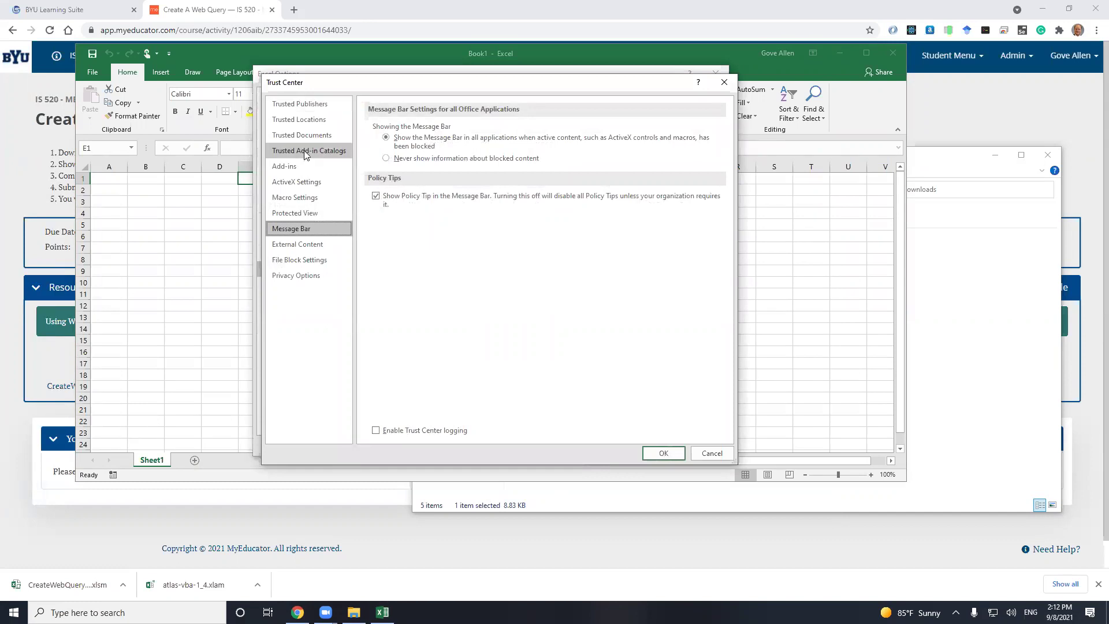
pyautogui.click(300, 119)
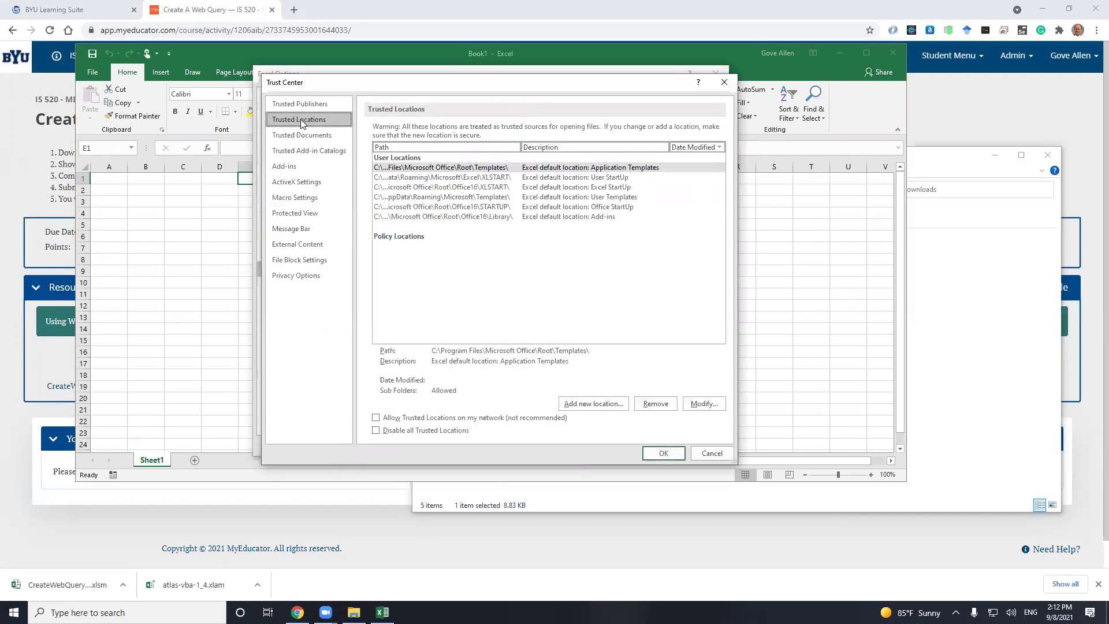
pyautogui.click(588, 405)
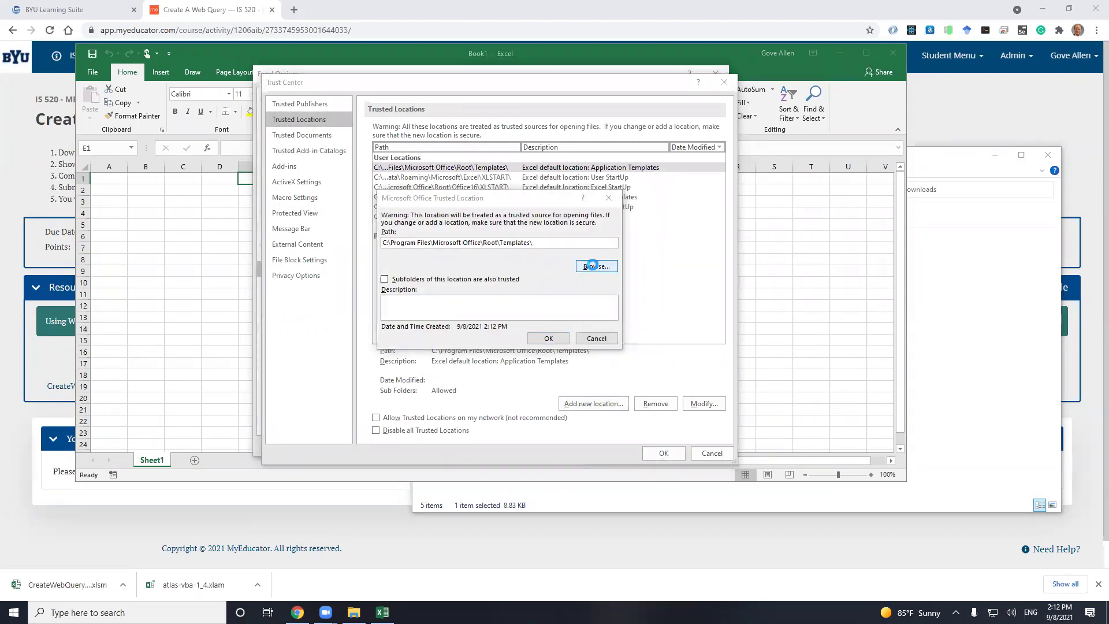
pyautogui.click(595, 266)
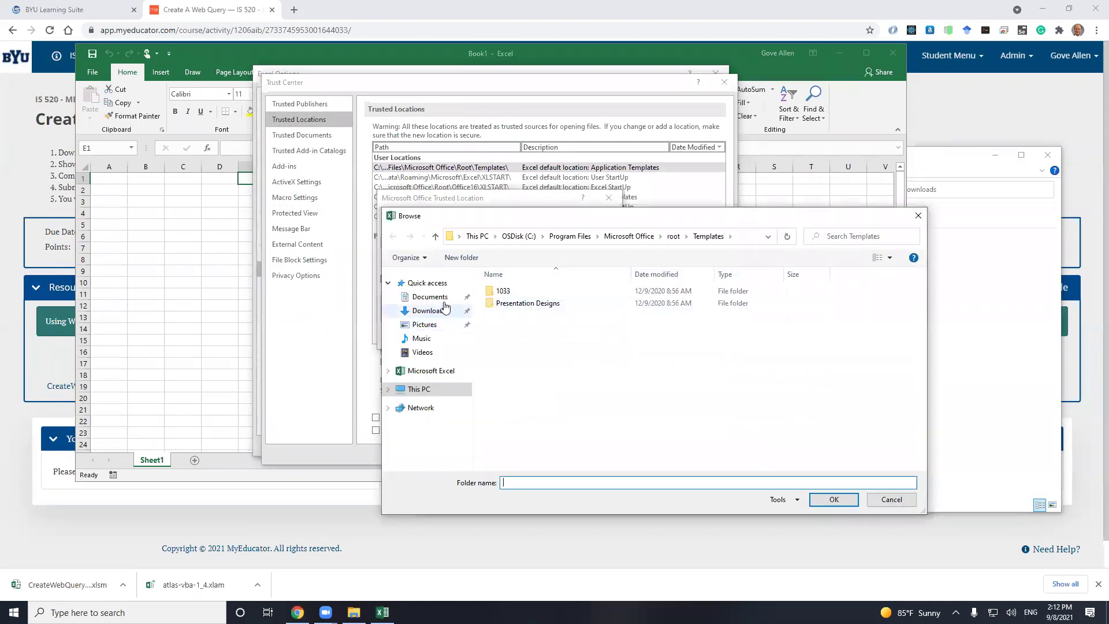
pyautogui.click(441, 313)
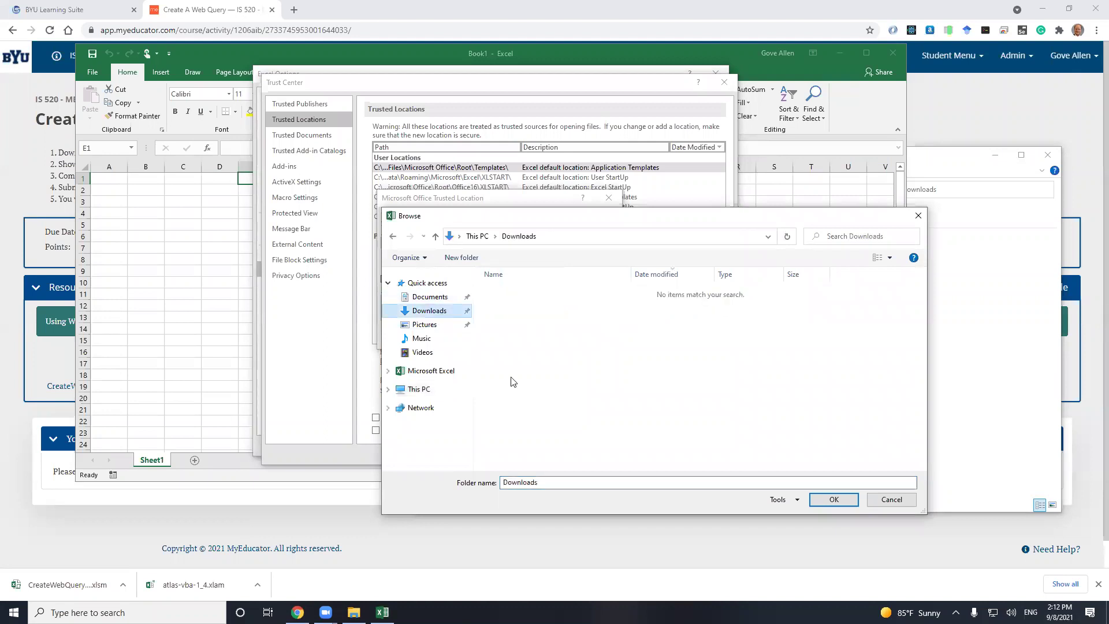
pyautogui.click(827, 500)
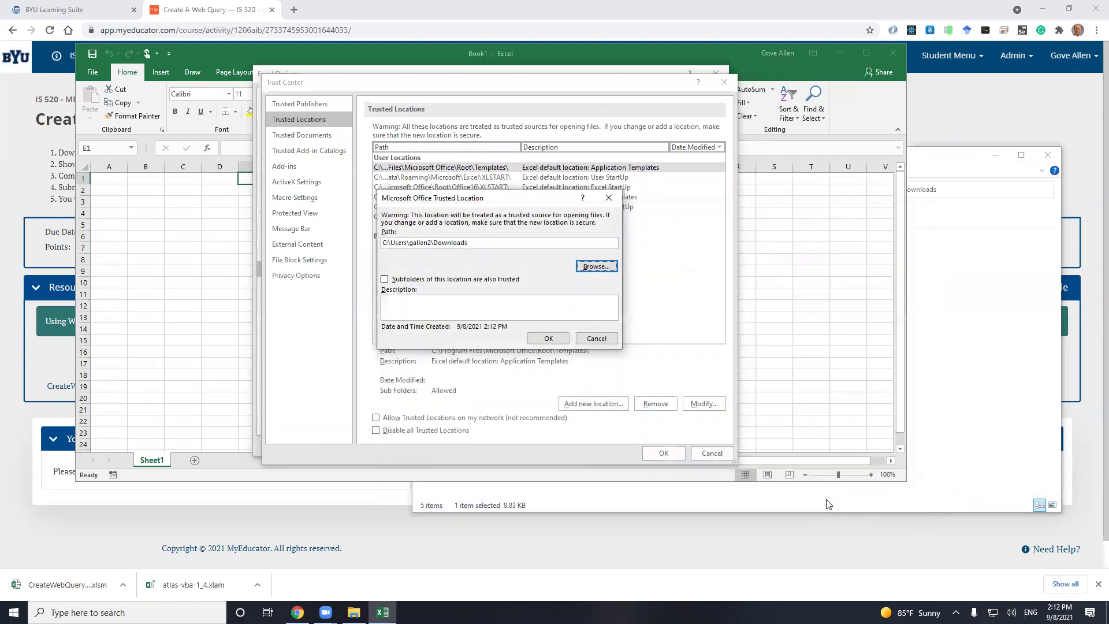
pyautogui.click(548, 339)
pyautogui.click(663, 453)
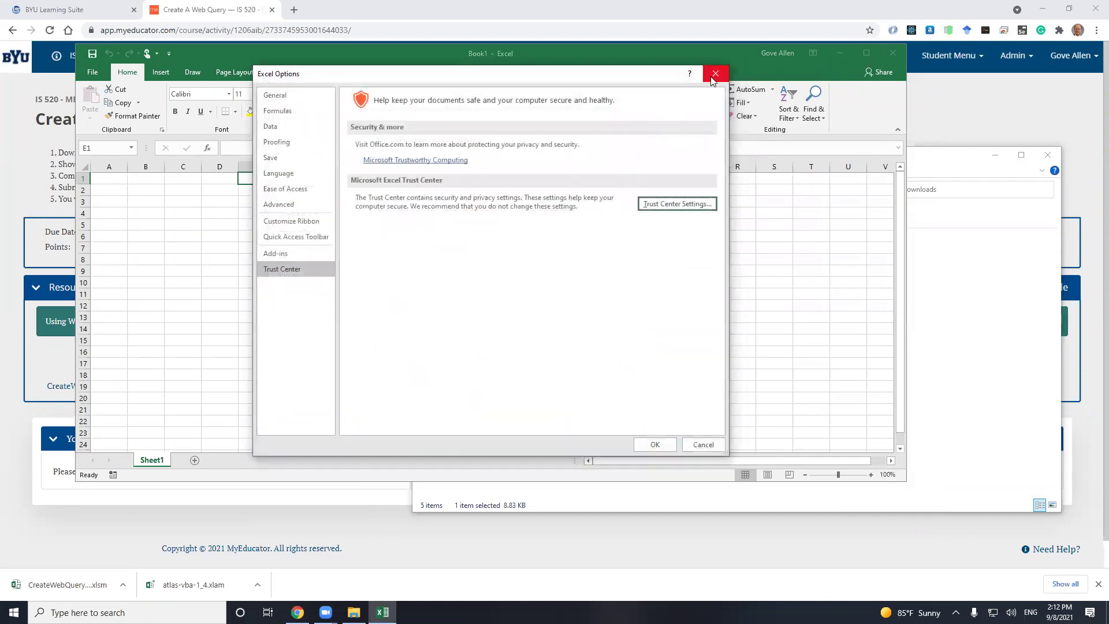
# Apply the Excel options and restart Excel
pyautogui.click(661, 446)
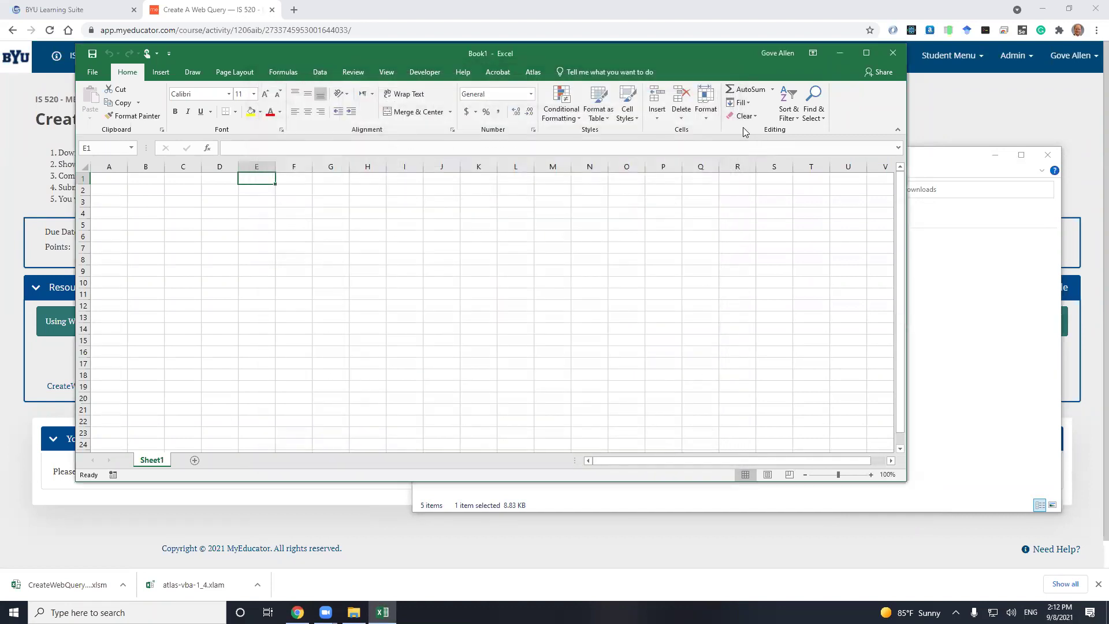
pyautogui.click(893, 53)
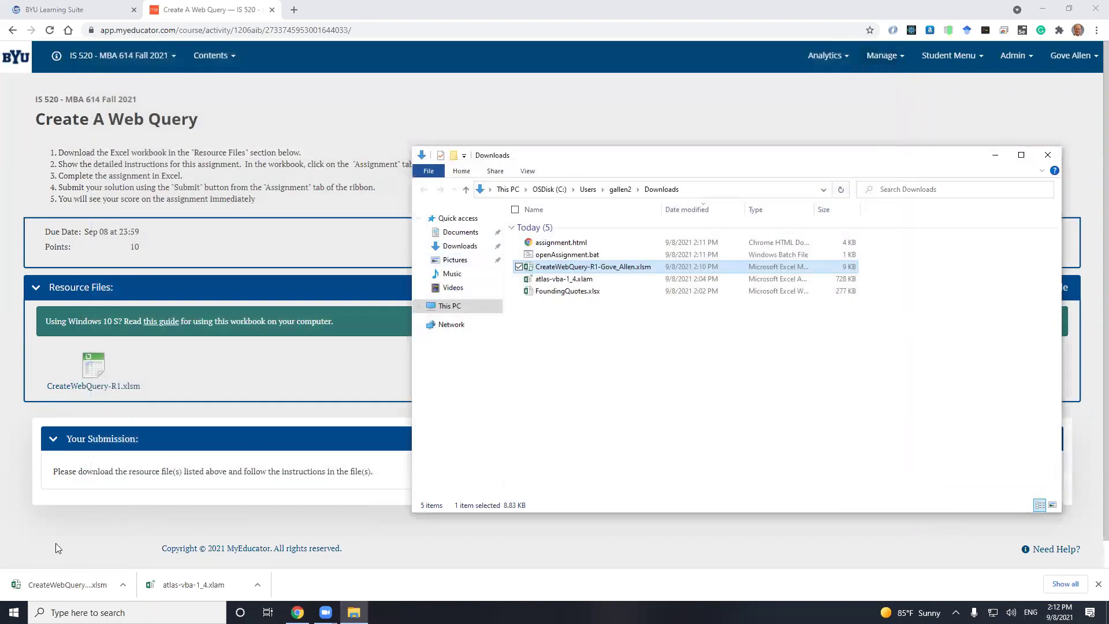
pyautogui.click(13, 612)
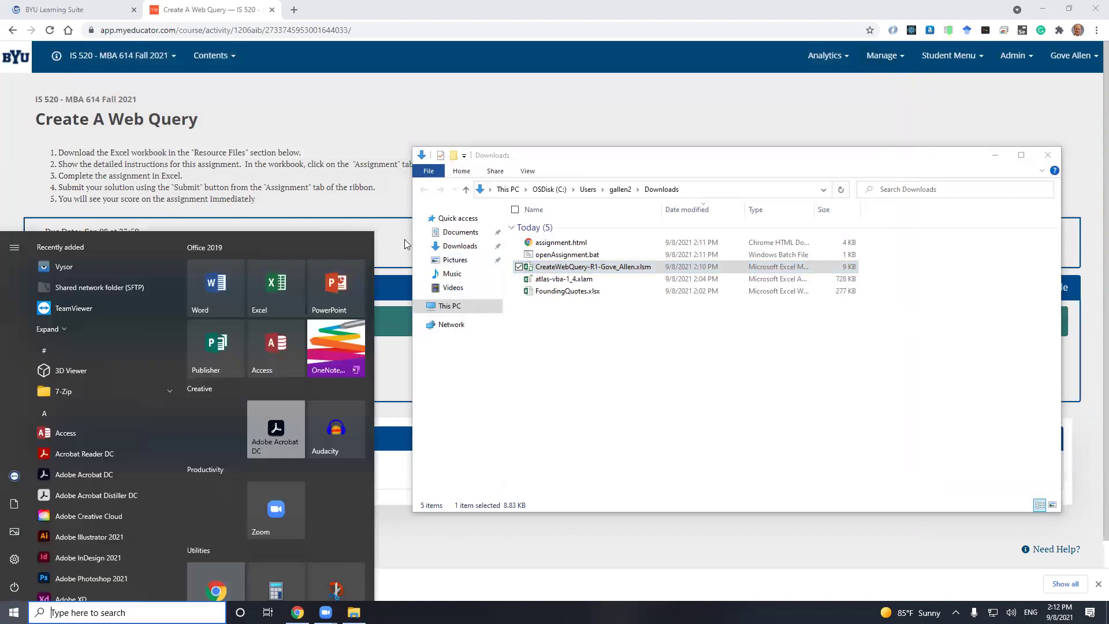
pyautogui.click(293, 273)
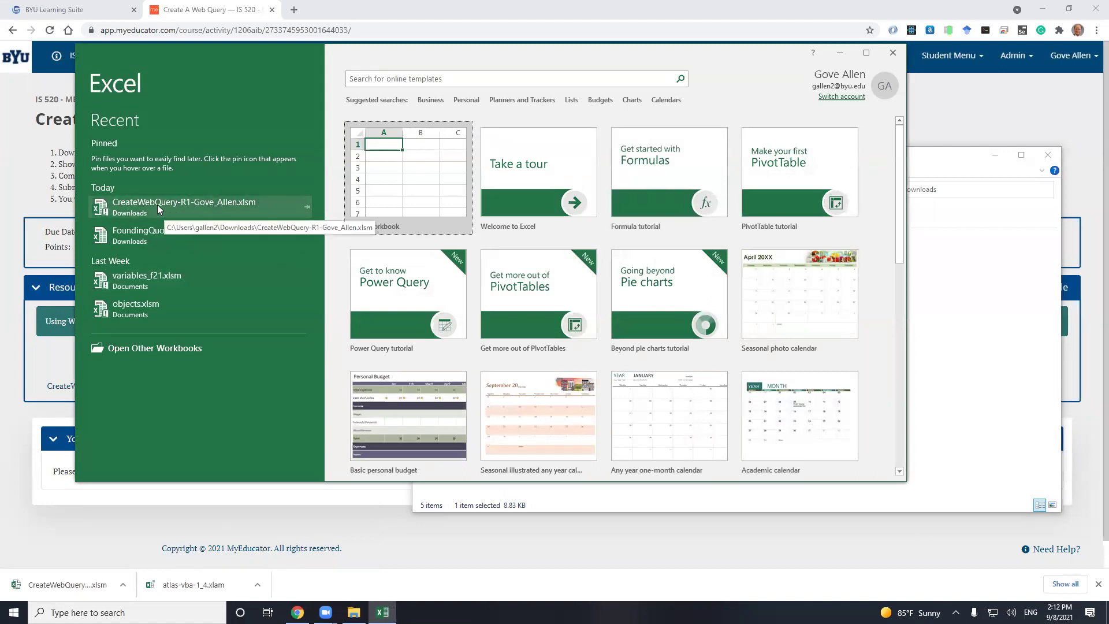
# Reopen the recent CreateWebQuery-R1 workbook and try to show its Atlas instruction sheet
pyautogui.click(165, 202)
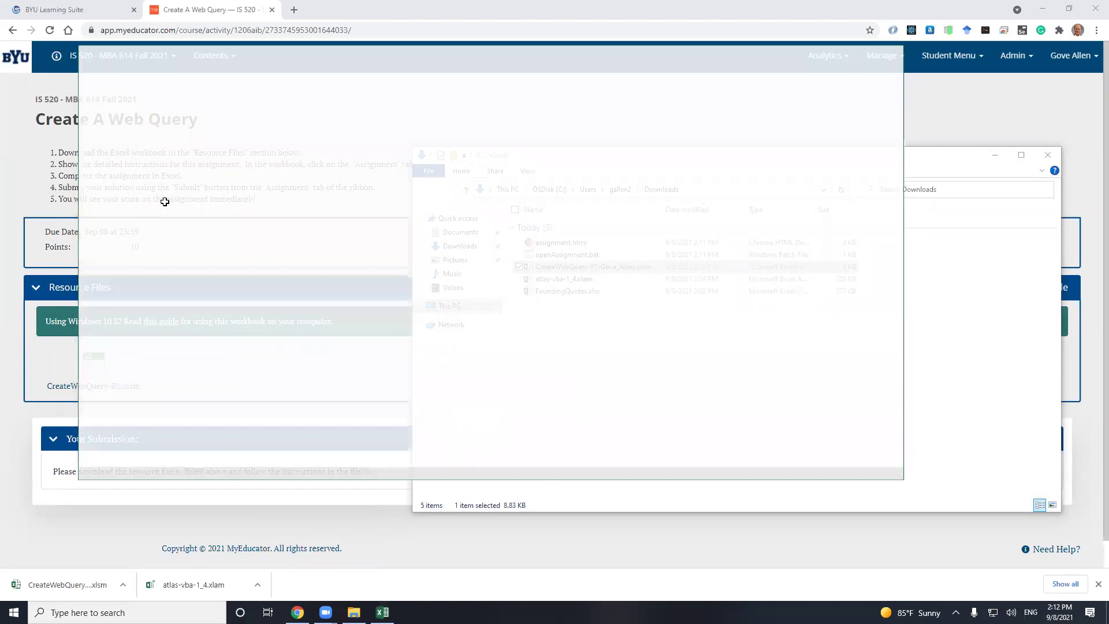
pyautogui.click(534, 72)
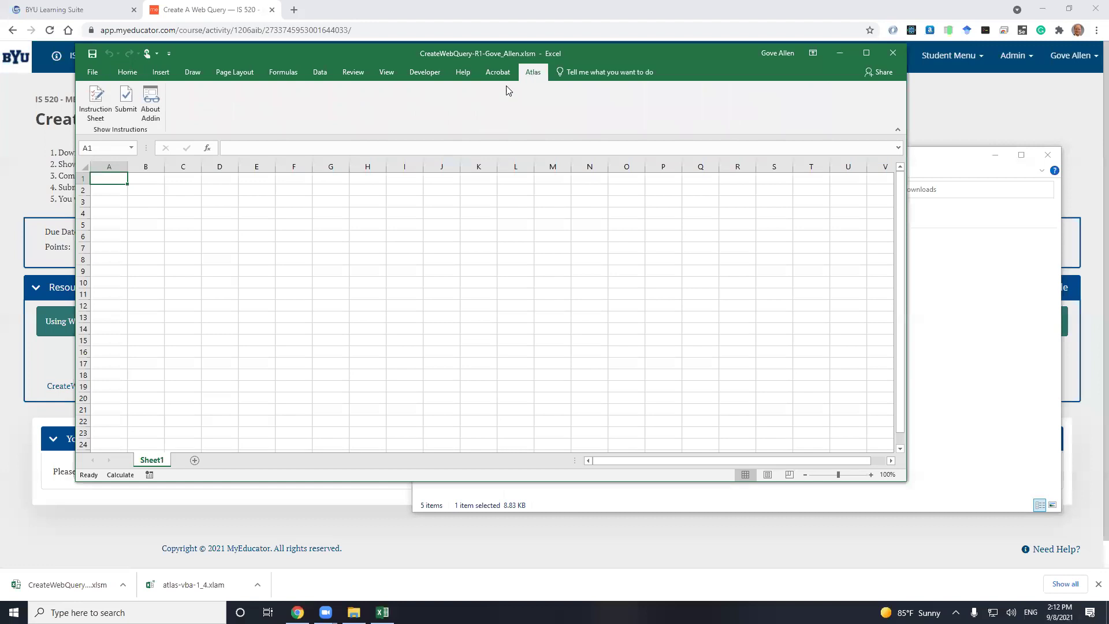
pyautogui.click(95, 104)
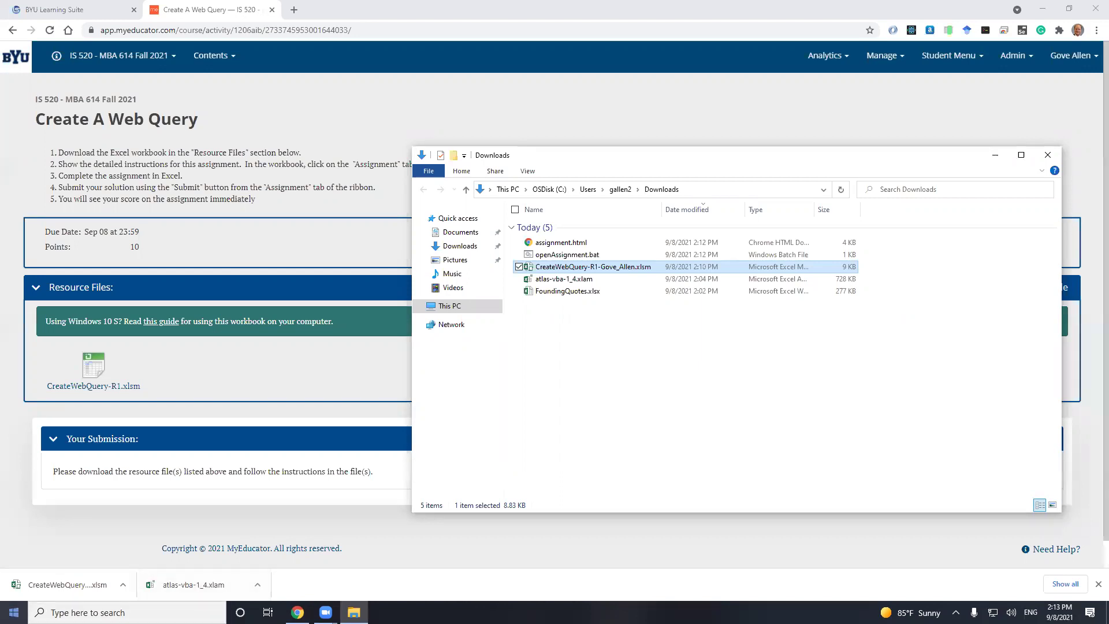
pyautogui.click(14, 613)
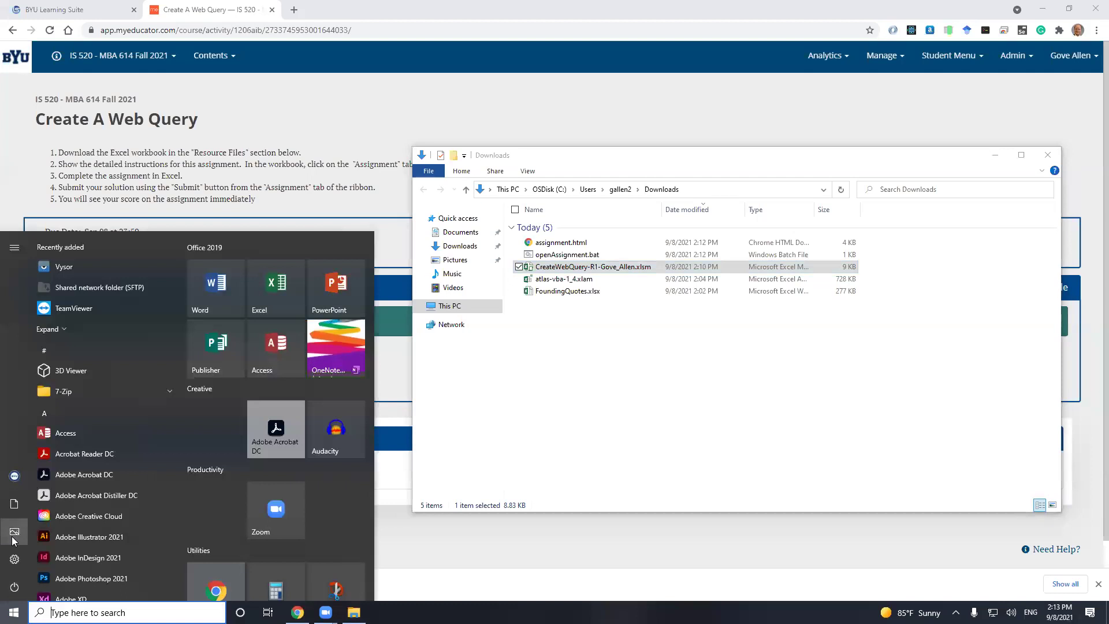
pyautogui.moveTo(13, 541)
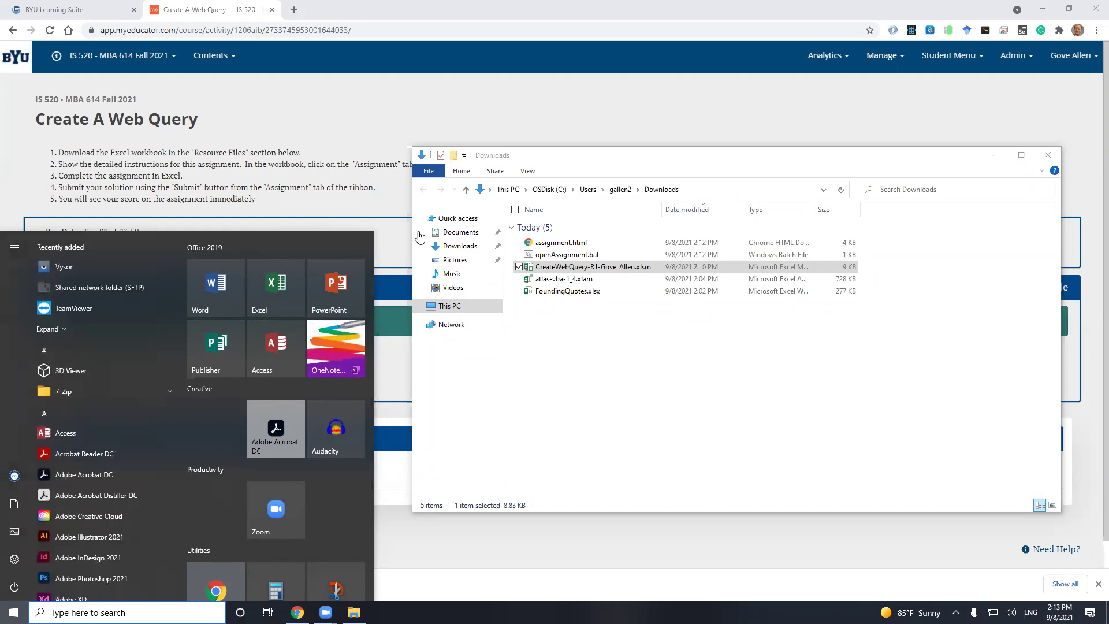
# Create a new folder named addins in the user's home folder, one level above Downloads
pyautogui.click(621, 190)
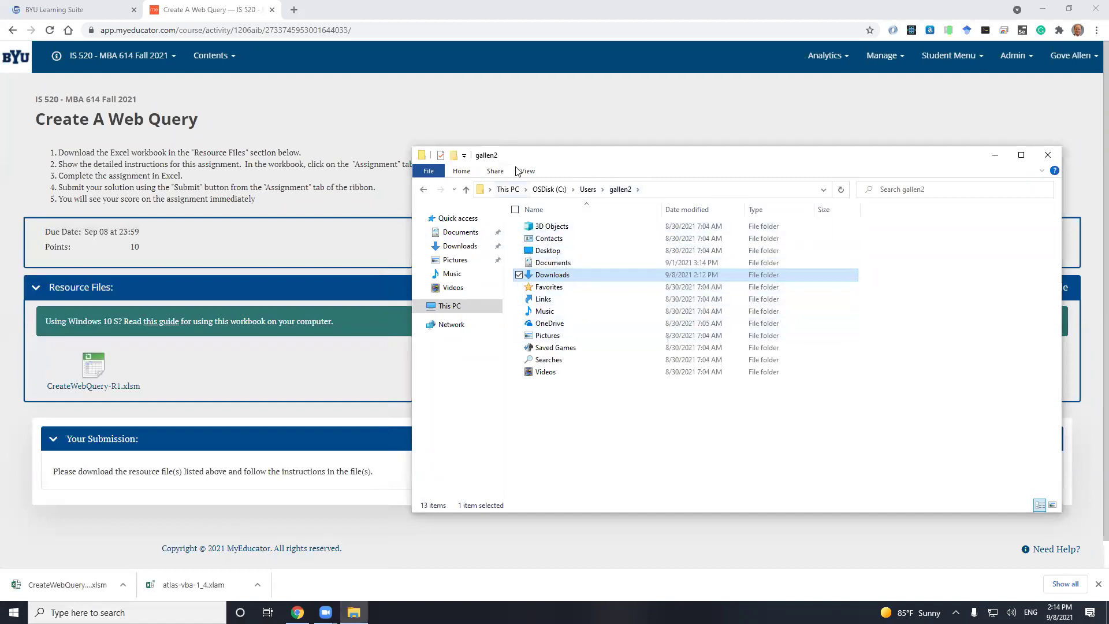
pyautogui.click(702, 468)
pyautogui.hotkey('ctrl', 'shift', 'n')
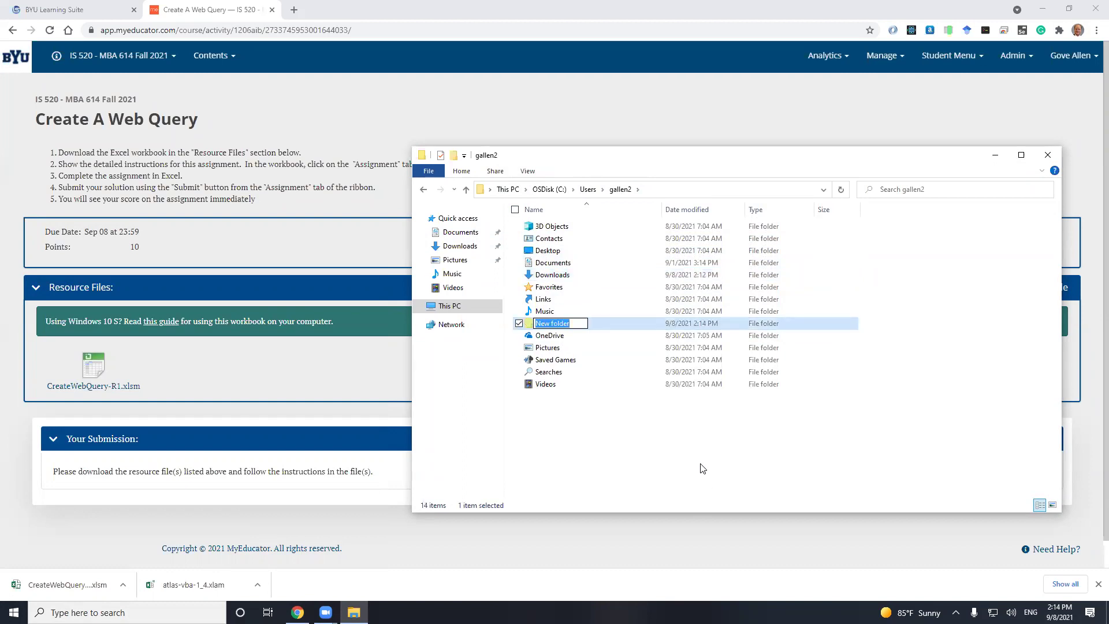
pyautogui.write('addins')
pyautogui.press('Return')
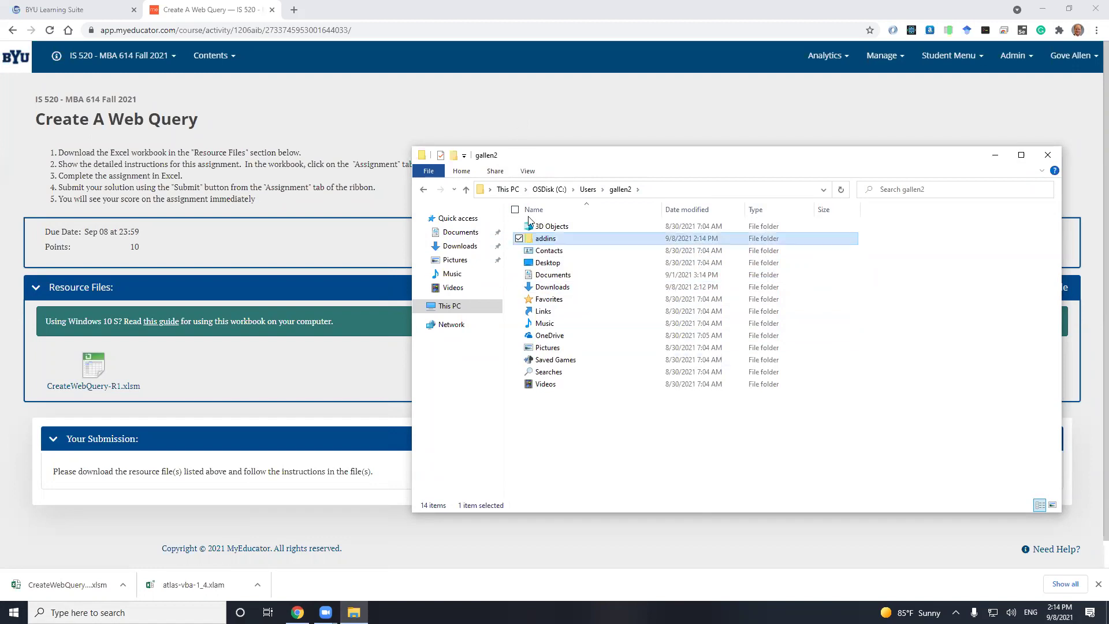
# Rename the addins folder to trusted
pyautogui.click(548, 239)
pyautogui.write('tgru')
pyautogui.press('BackSpace')
pyautogui.press('BackSpace')
pyautogui.press('BackSpace')
pyautogui.write('rusted')
pyautogui.press('Return')
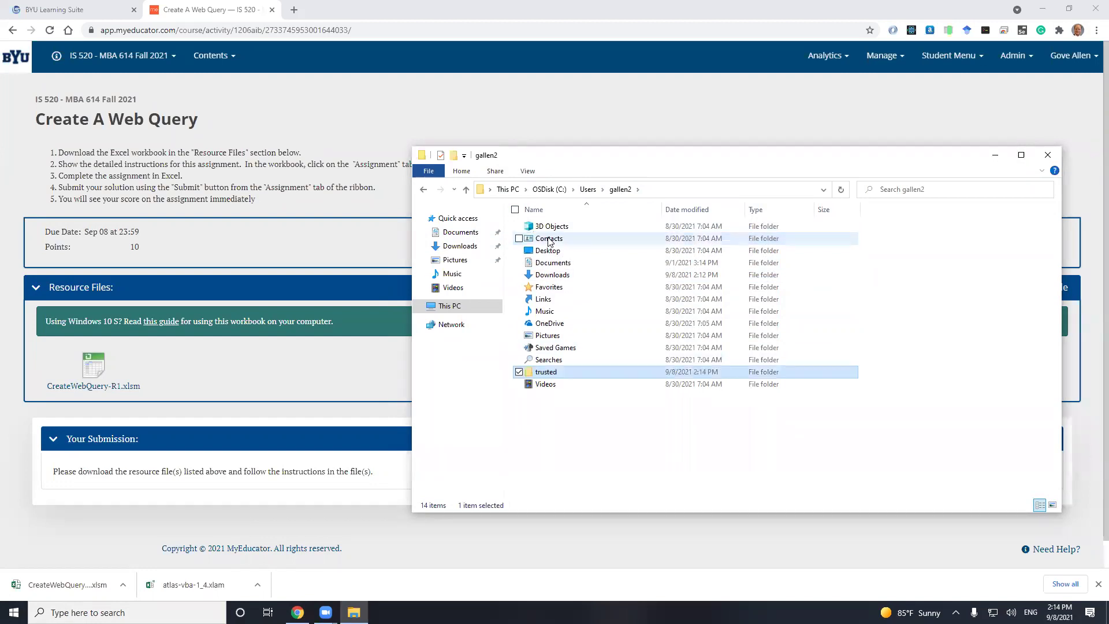
# Copy the CreateWebQuery-R1 workbook and atlas-vba-1_4.xlam from Downloads into the trusted folder, using two folder windows side by side
pyautogui.doubleClick(534, 375)
pyautogui.hotkey('ctrl', 'n')
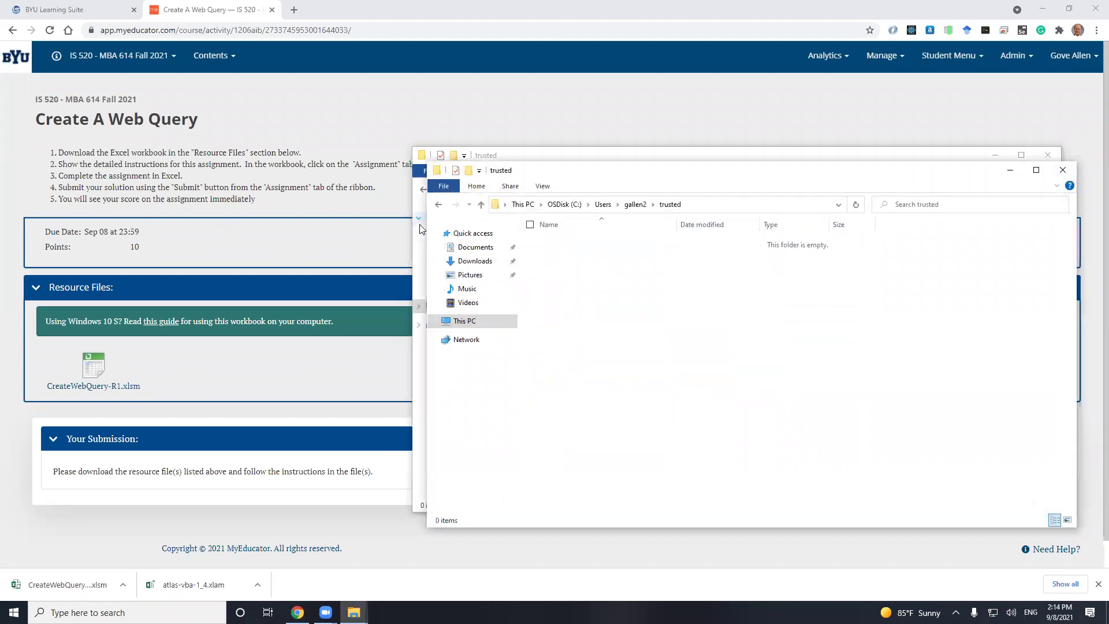
pyautogui.press('super+Left')
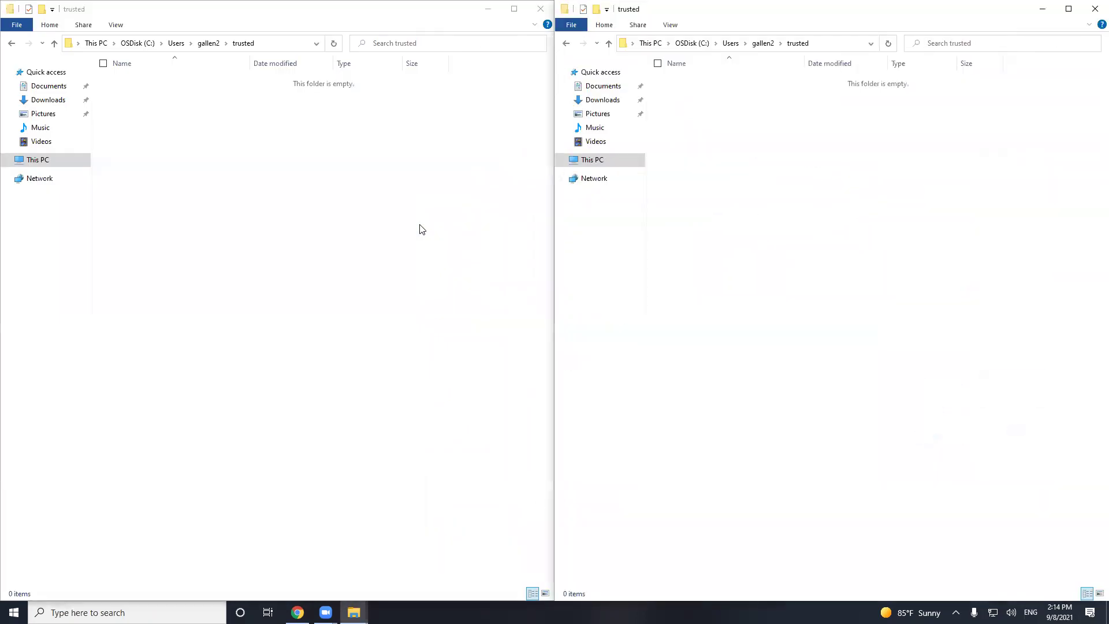
pyautogui.click(46, 99)
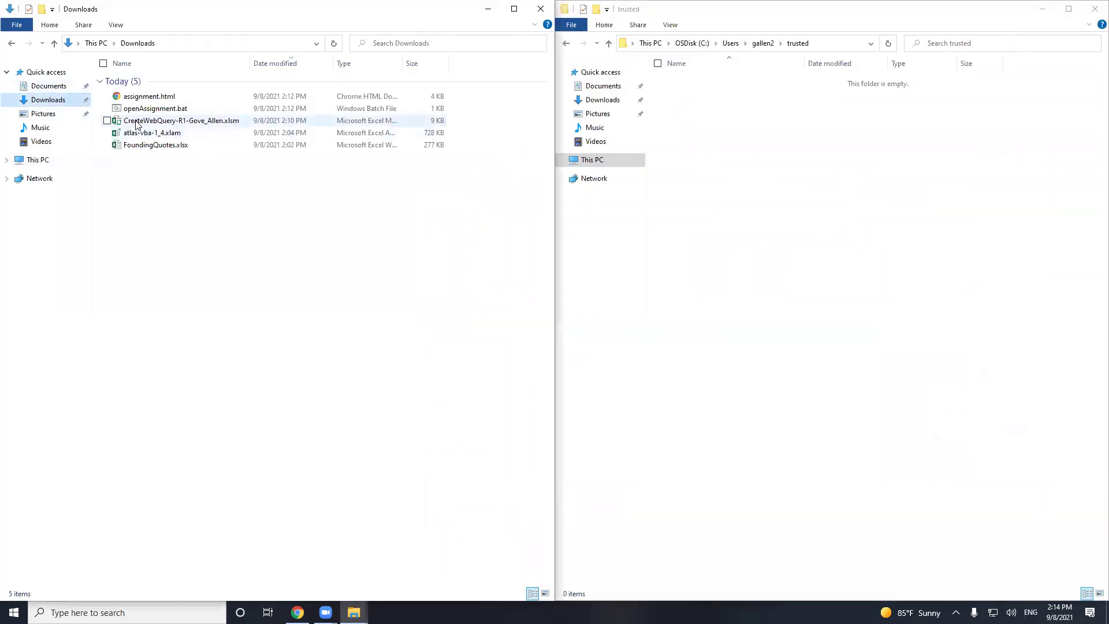
pyautogui.moveTo(137, 124); pyautogui.dragTo(795, 208)
pyautogui.moveTo(186, 136); pyautogui.dragTo(753, 224)
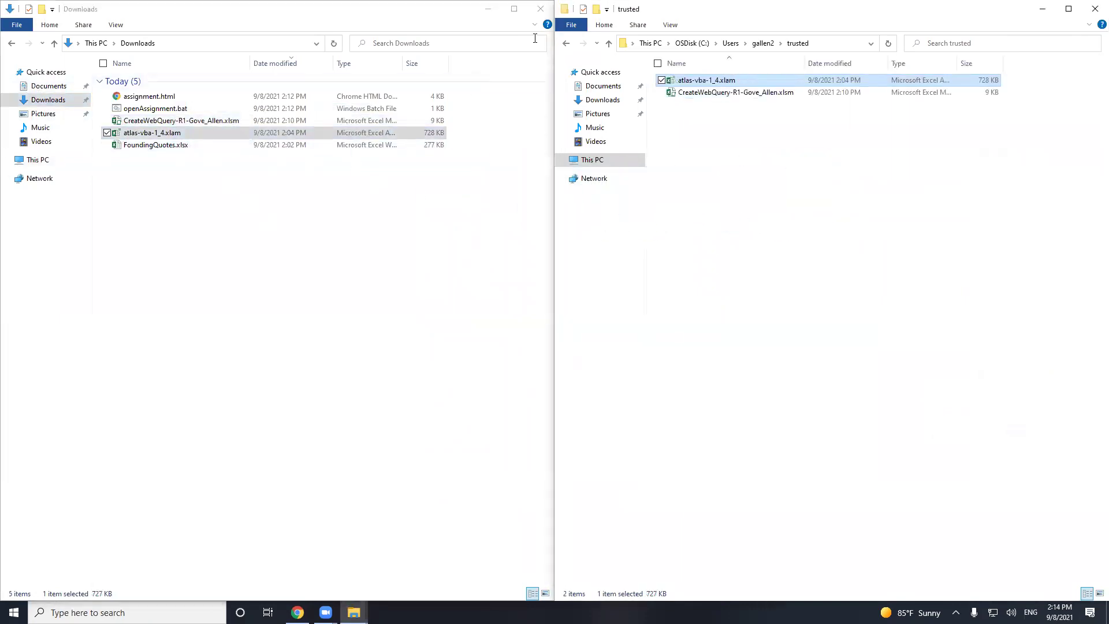
pyautogui.click(540, 9)
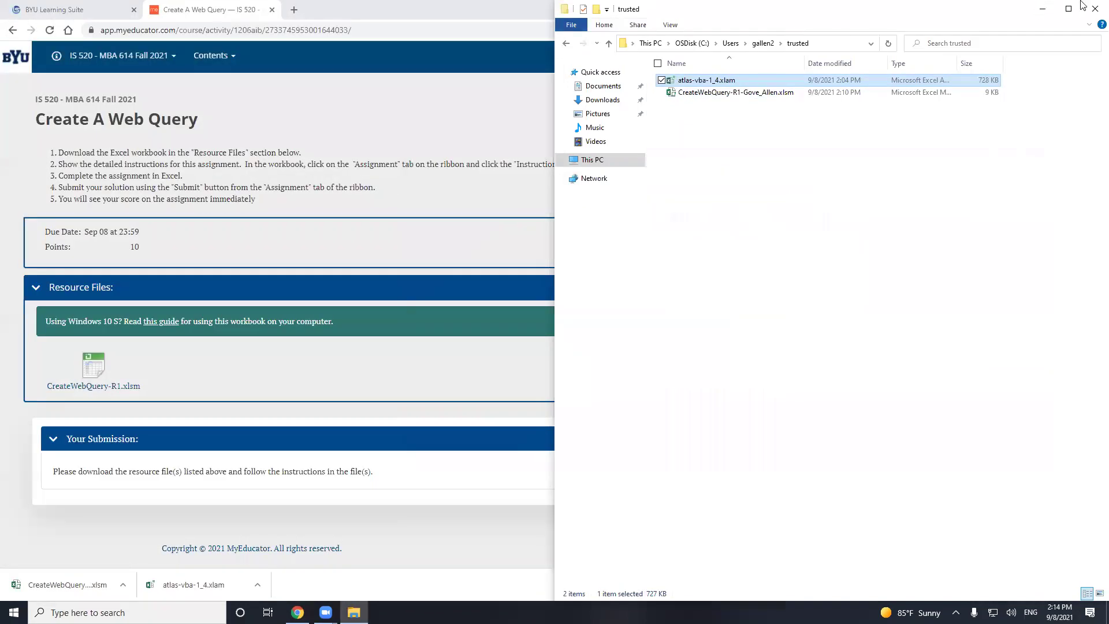
# Check the file properties of atlas-vba-1_4.xlam and the CreateWebQuery-R1 workbook in the trusted folder
pyautogui.rightClick(715, 81)
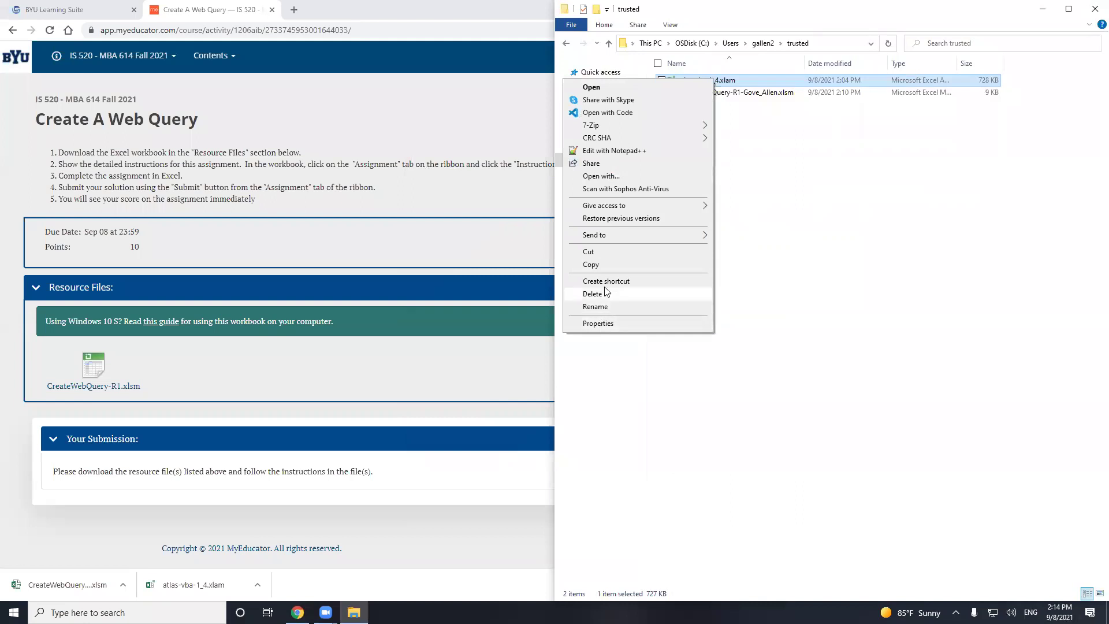
pyautogui.click(605, 325)
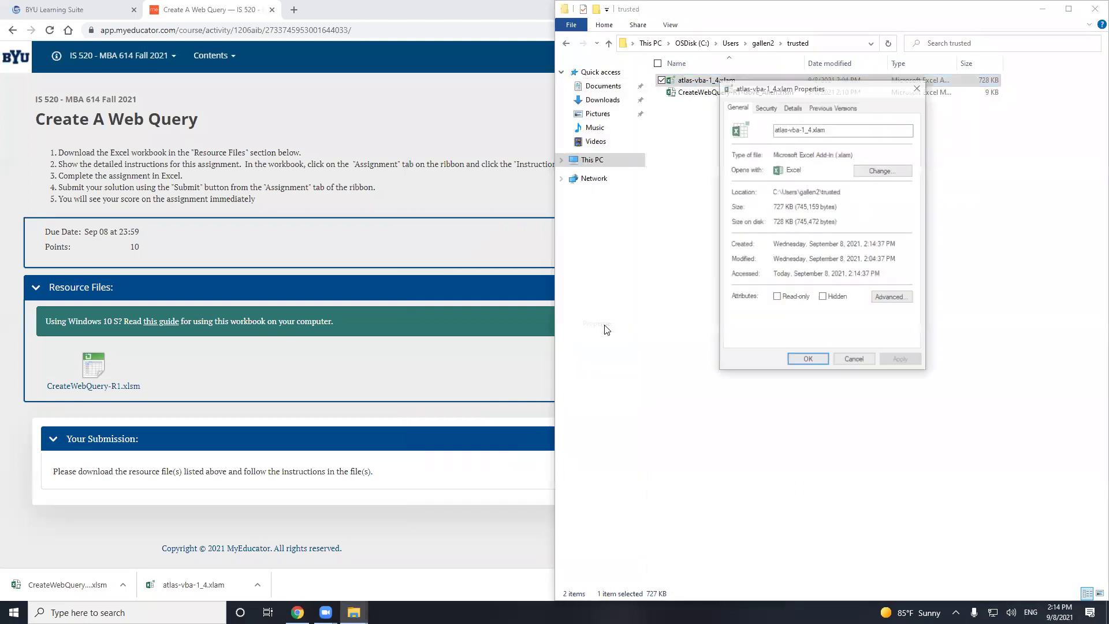
pyautogui.click(860, 361)
pyautogui.rightClick(703, 93)
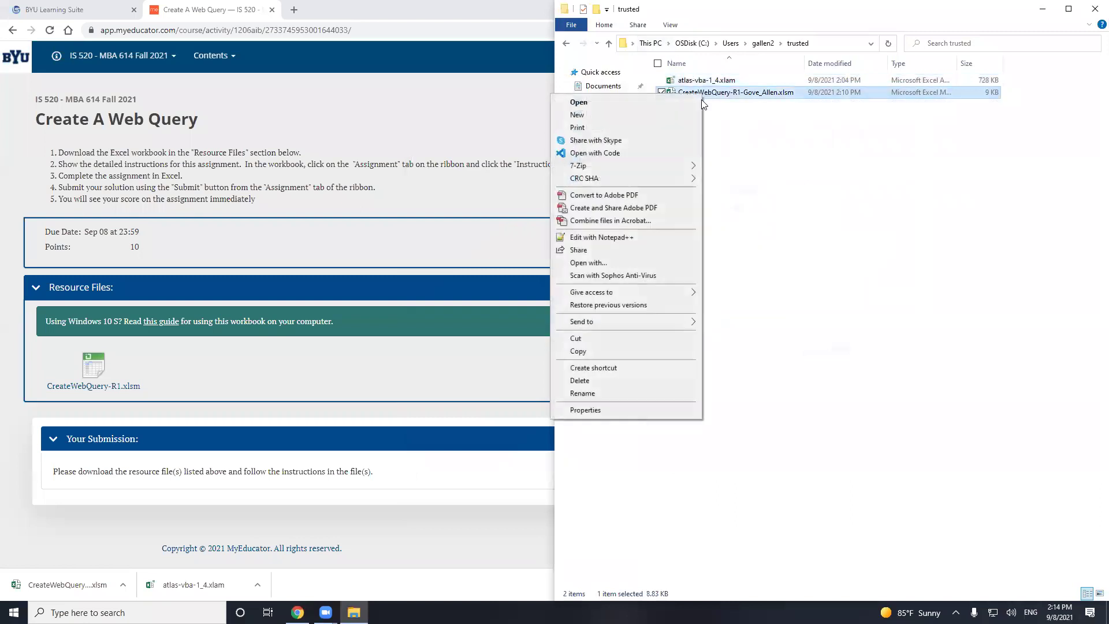
pyautogui.click(639, 412)
pyautogui.click(860, 382)
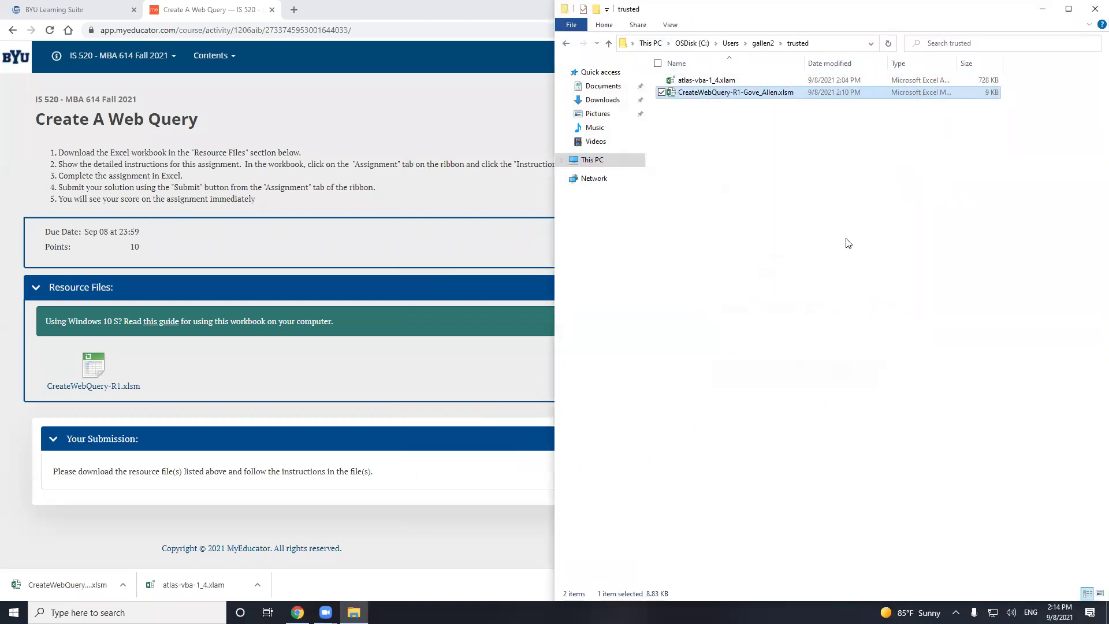
# Start Excel with a blank workbook
pyautogui.click(14, 613)
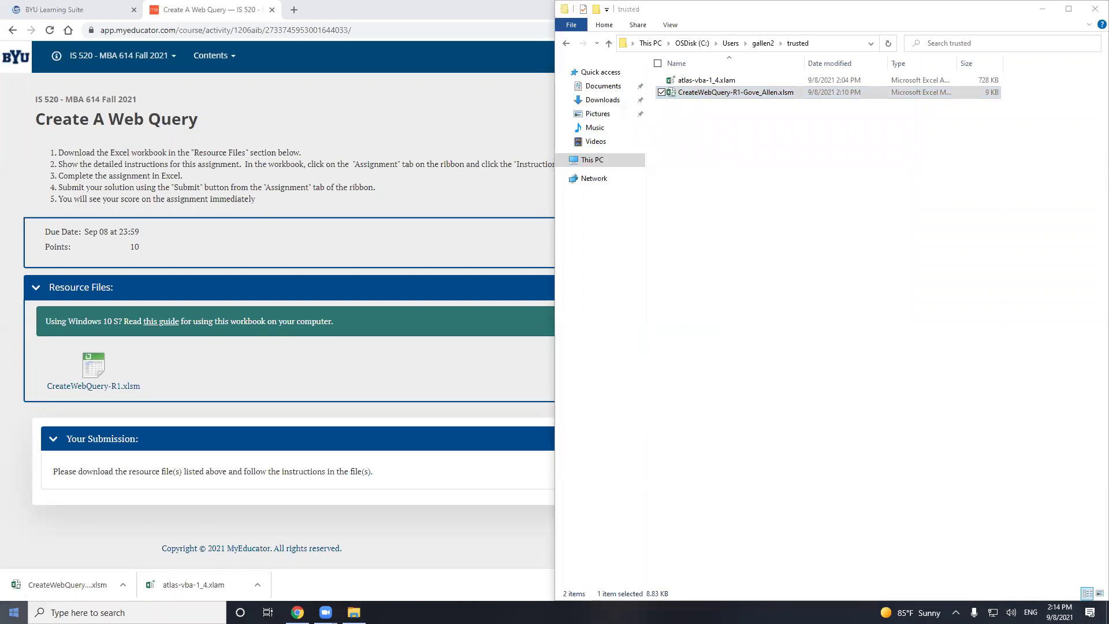
pyautogui.click(271, 312)
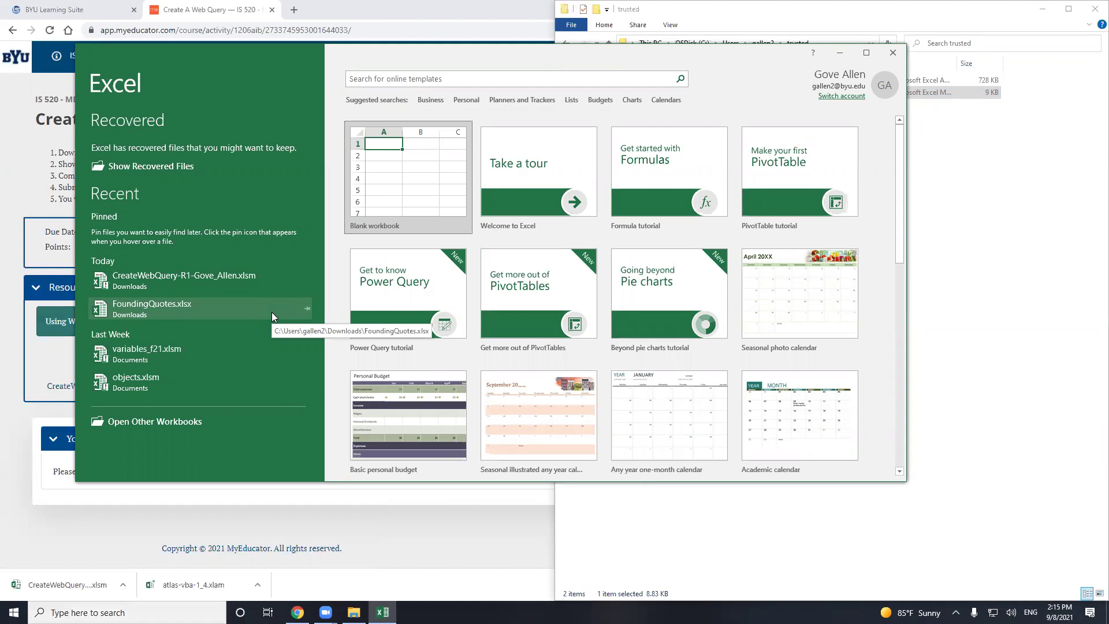
pyautogui.click(364, 171)
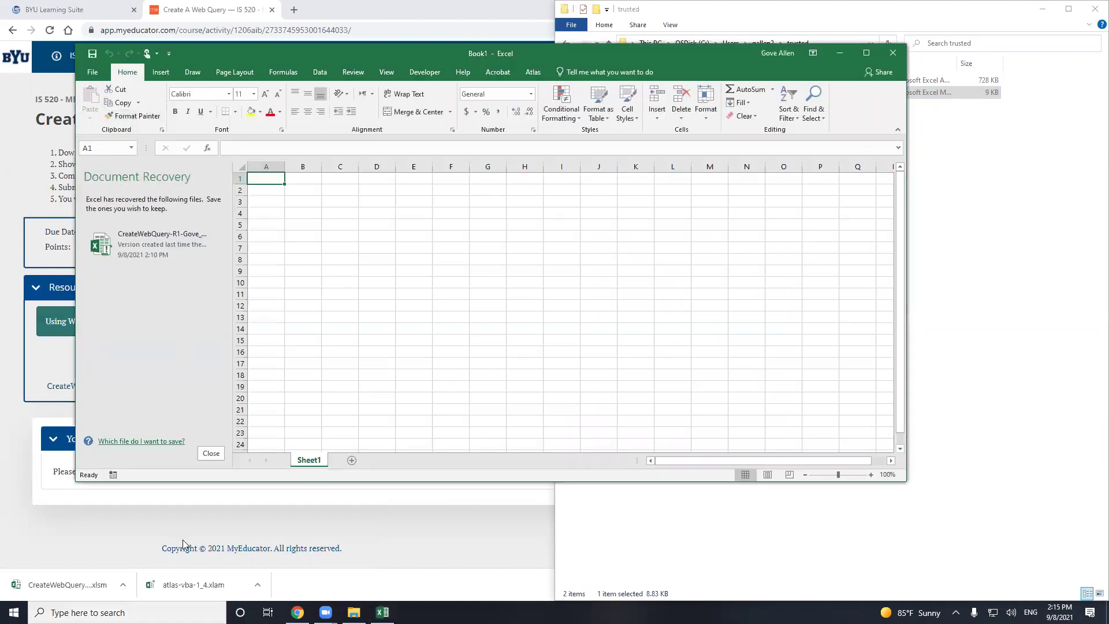
# Deactivate the Atlas-Vba-1_4 add-in loaded from Downloads in the list of available Excel add-ins
pyautogui.click(93, 72)
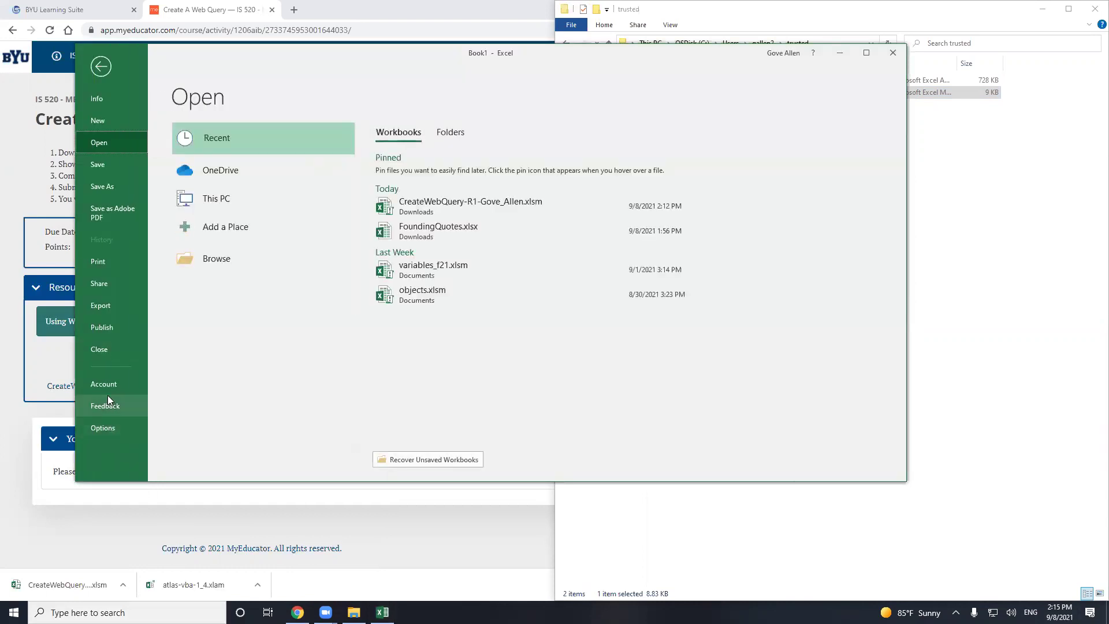
pyautogui.click(108, 428)
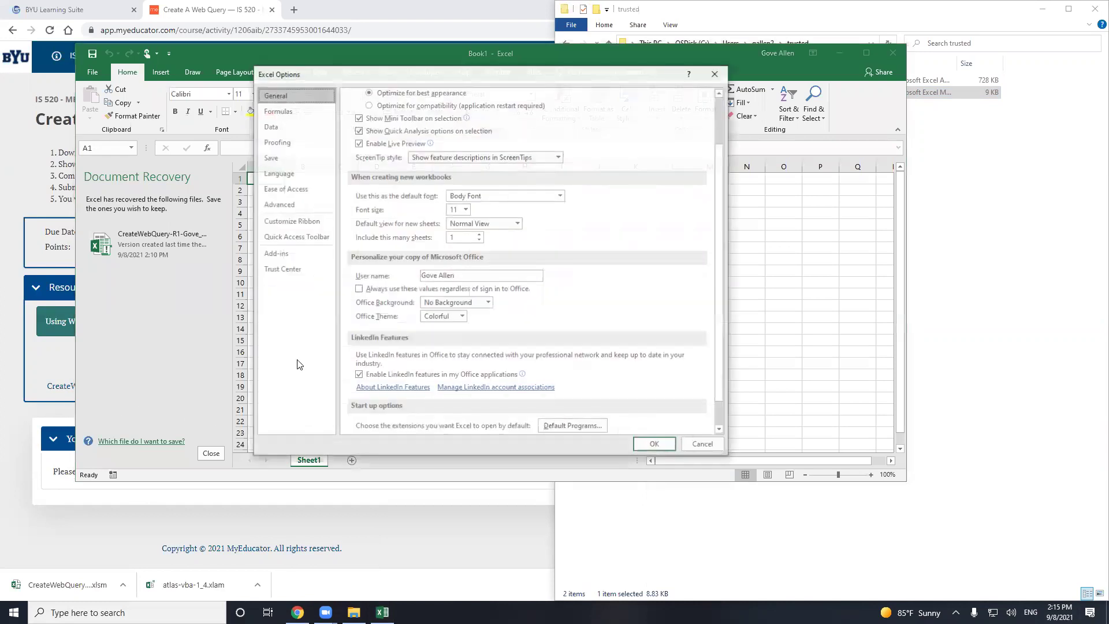
pyautogui.click(271, 257)
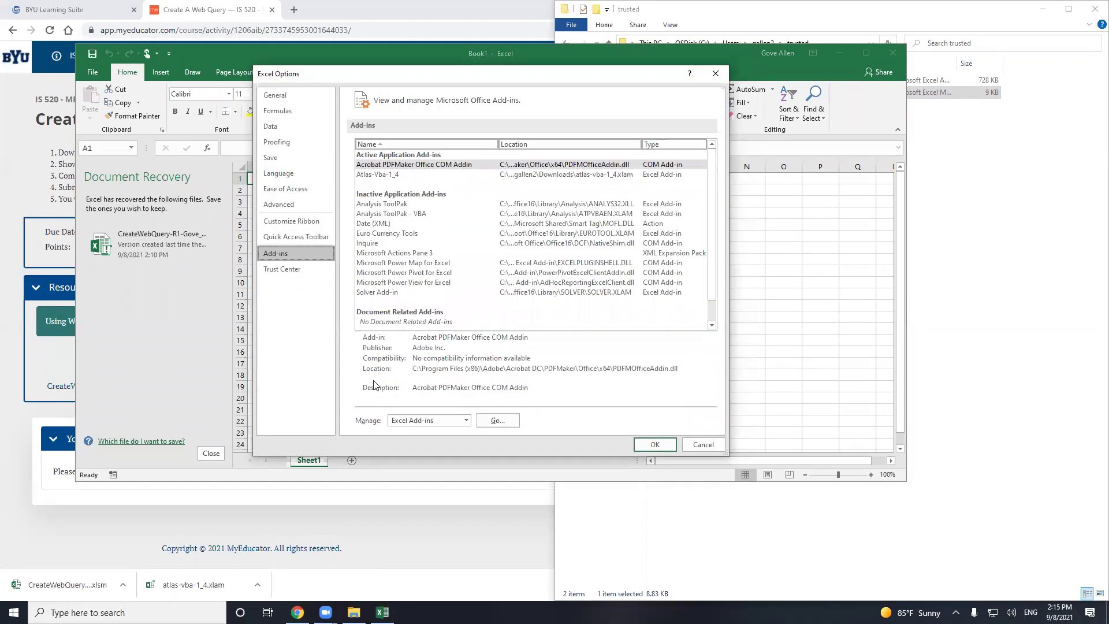
pyautogui.click(466, 422)
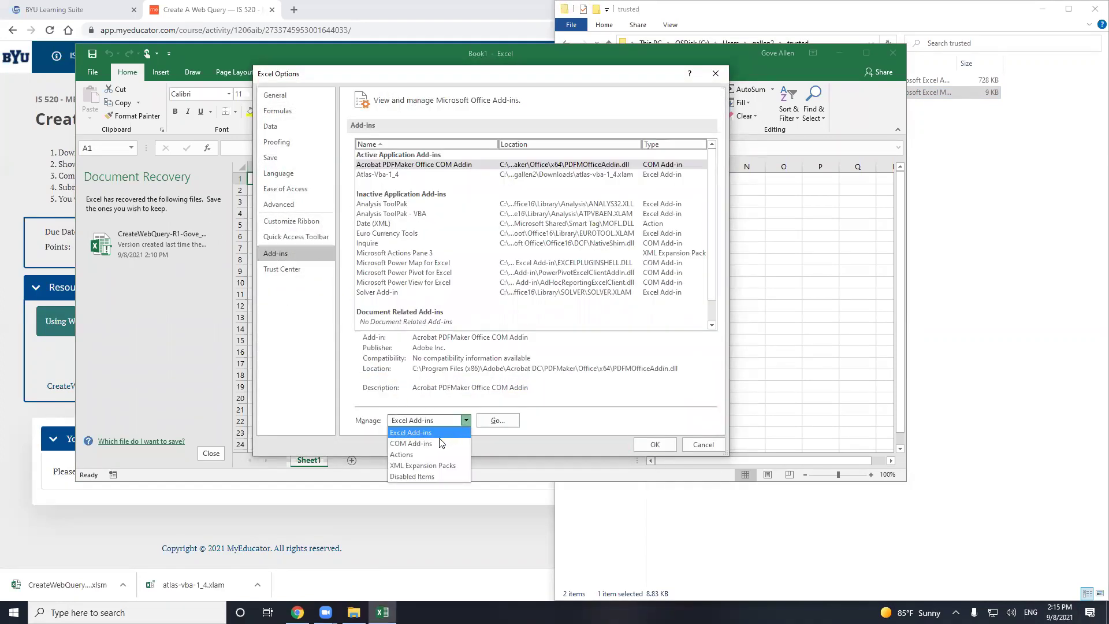
pyautogui.click(410, 432)
pyautogui.click(498, 420)
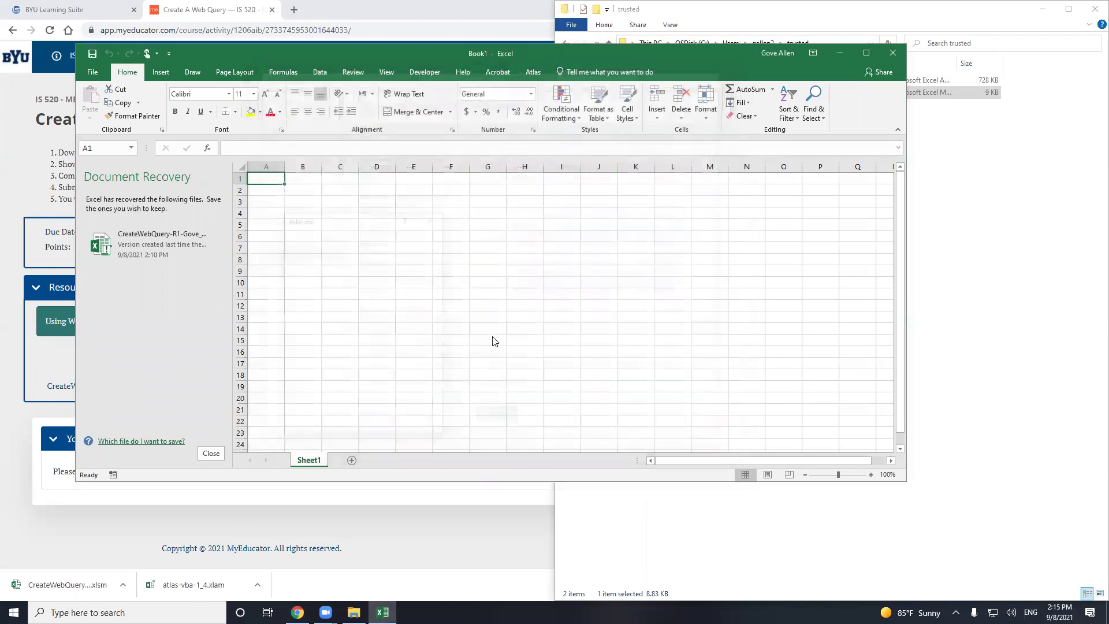
pyautogui.click(297, 263)
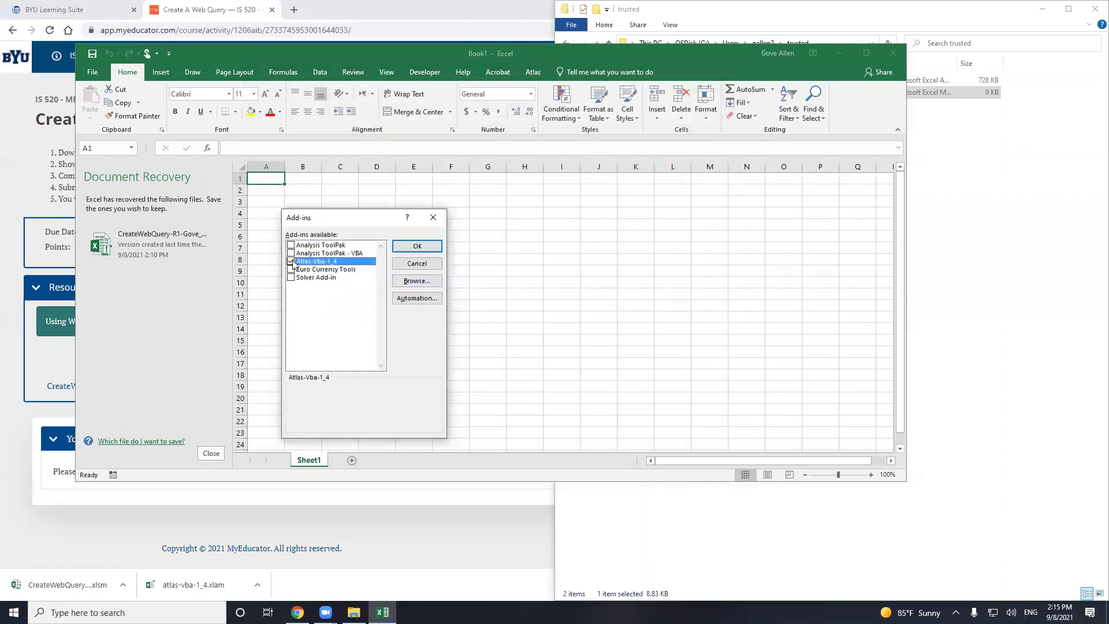
pyautogui.click(426, 247)
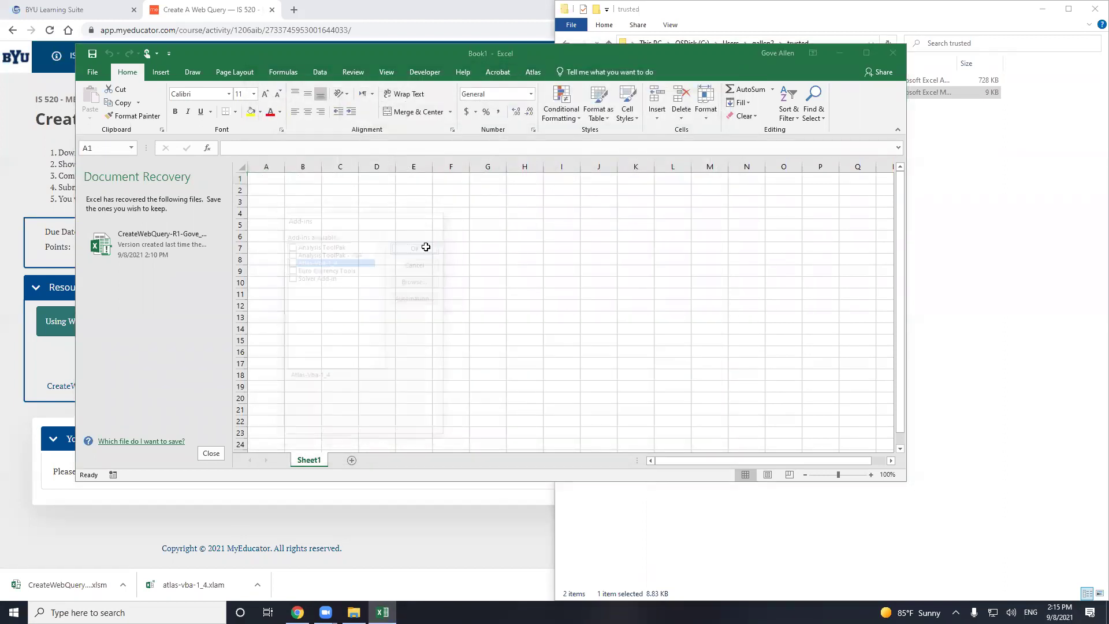
# Add the trusted folder in the user's profile folder to Excel's trusted locations
pyautogui.click(93, 72)
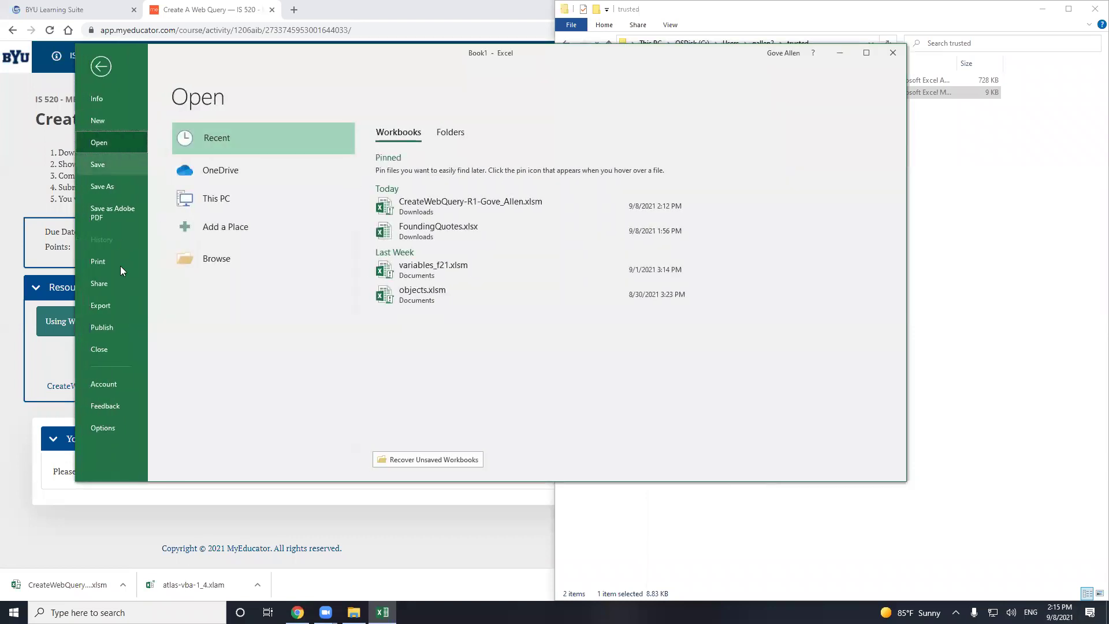
pyautogui.click(97, 425)
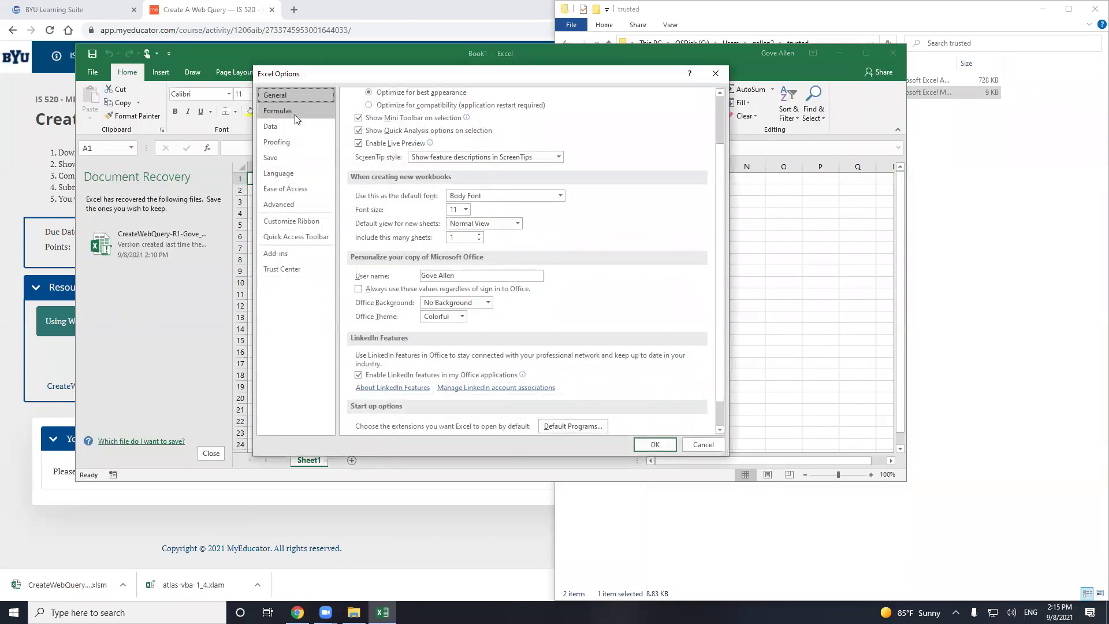
pyautogui.click(288, 271)
pyautogui.click(652, 205)
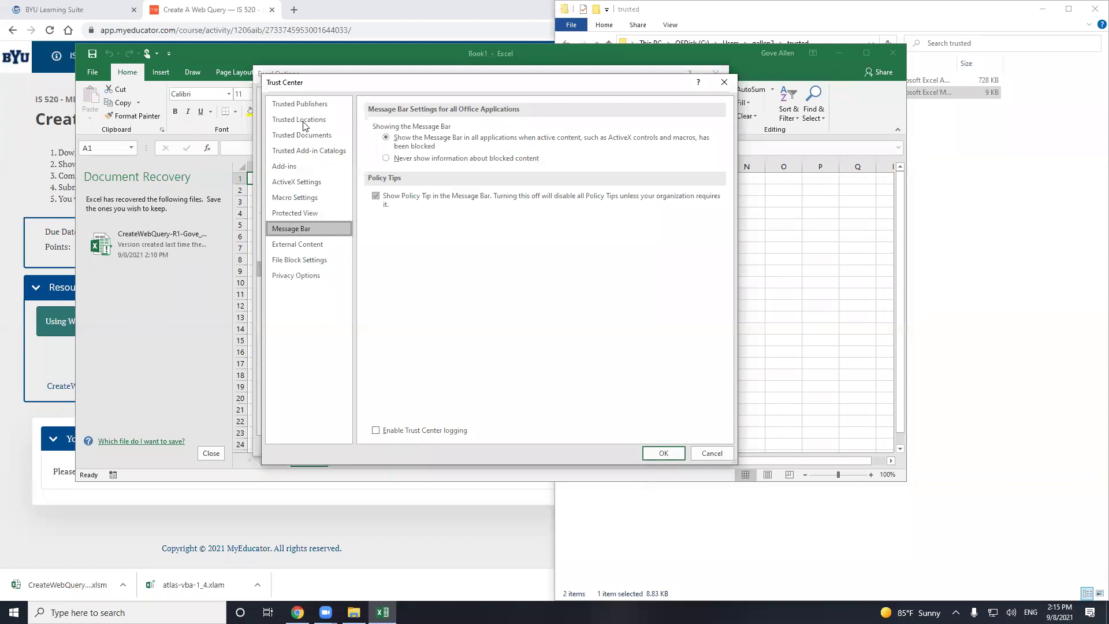
pyautogui.click(302, 120)
pyautogui.click(602, 406)
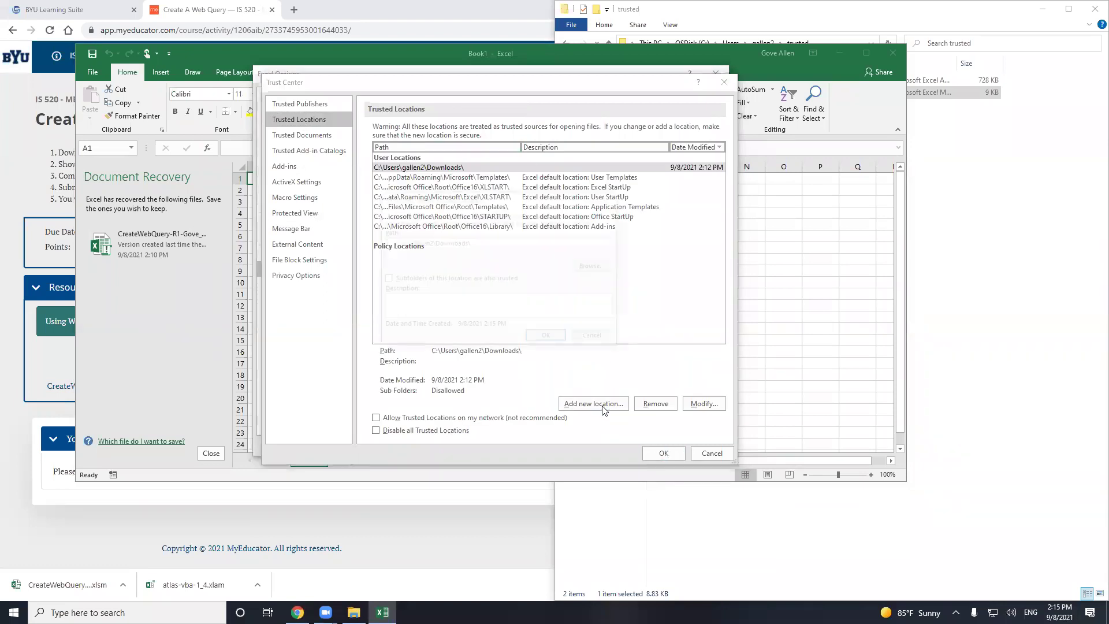
pyautogui.click(595, 266)
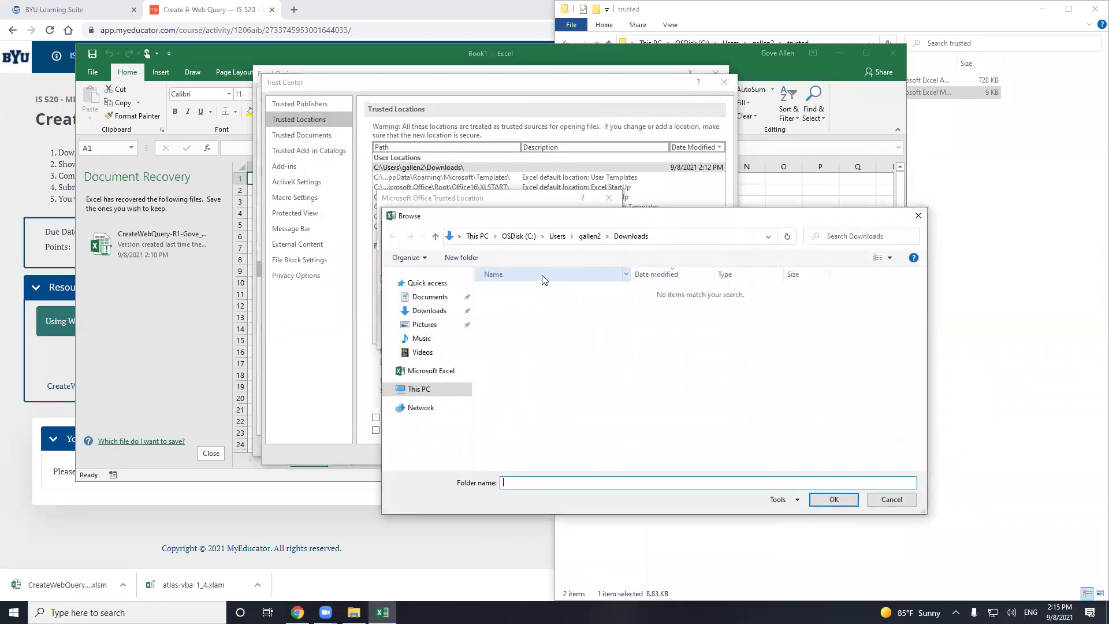
pyautogui.click(589, 236)
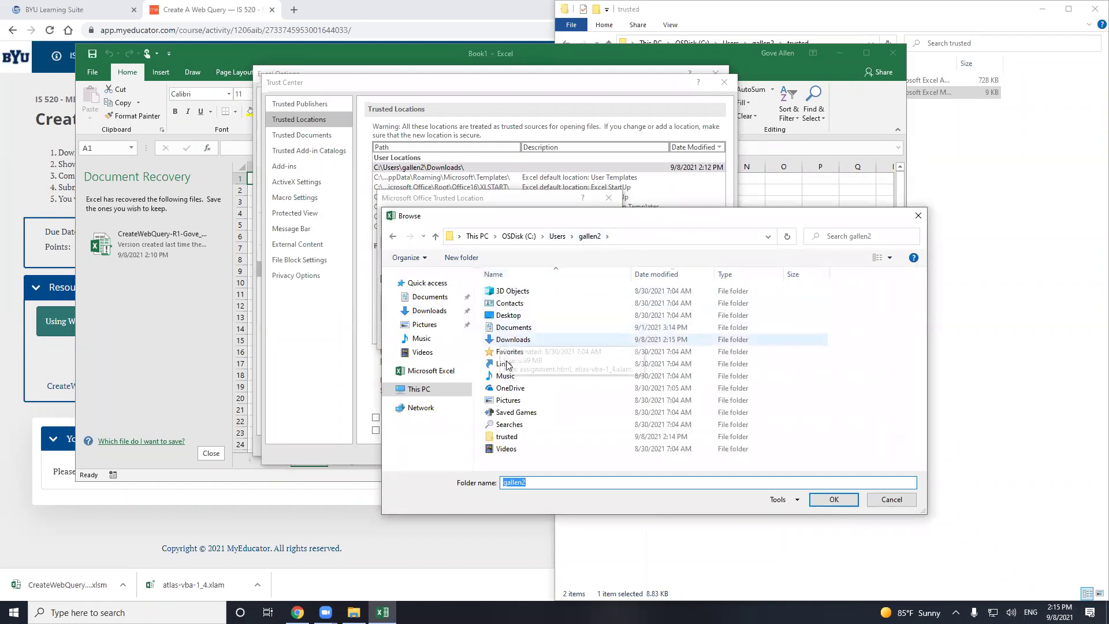
pyautogui.doubleClick(507, 437)
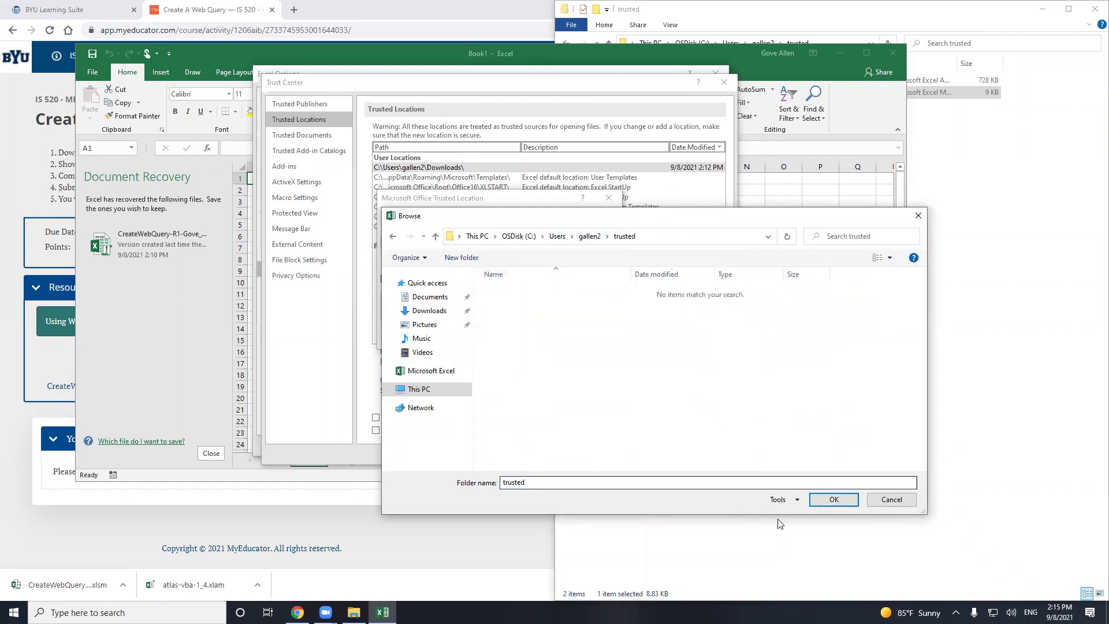
pyautogui.click(833, 500)
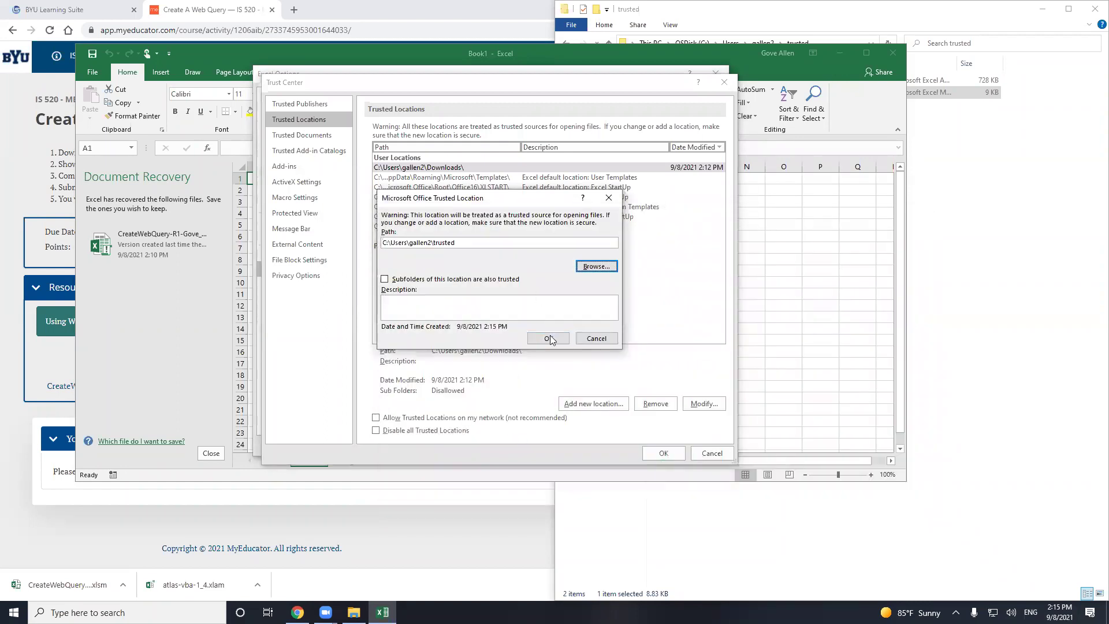
pyautogui.click(549, 339)
pyautogui.click(665, 452)
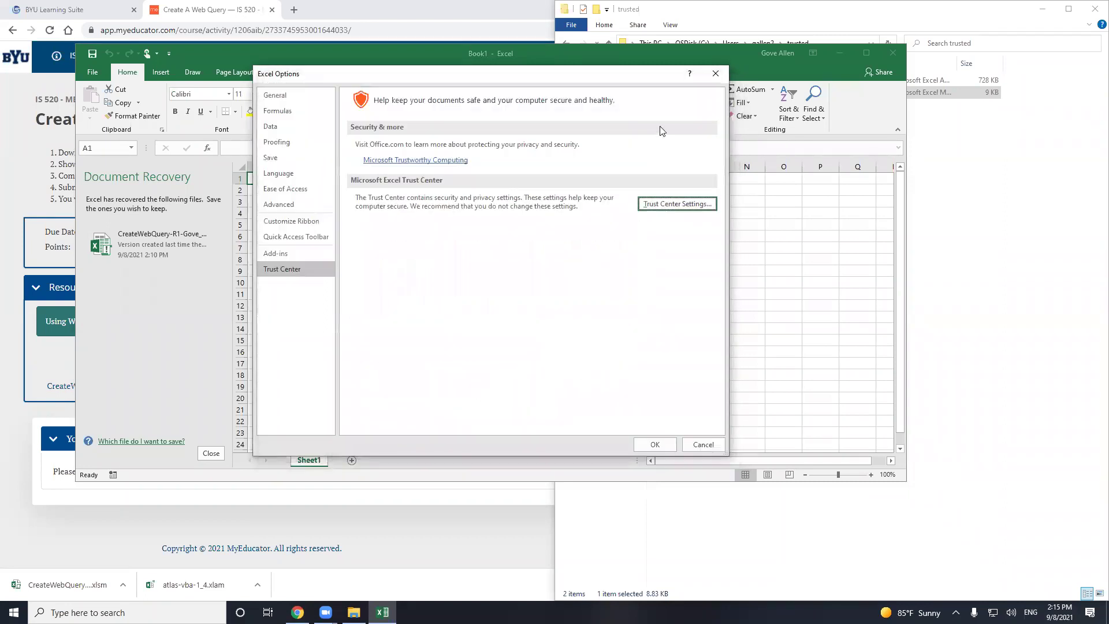
pyautogui.click(717, 74)
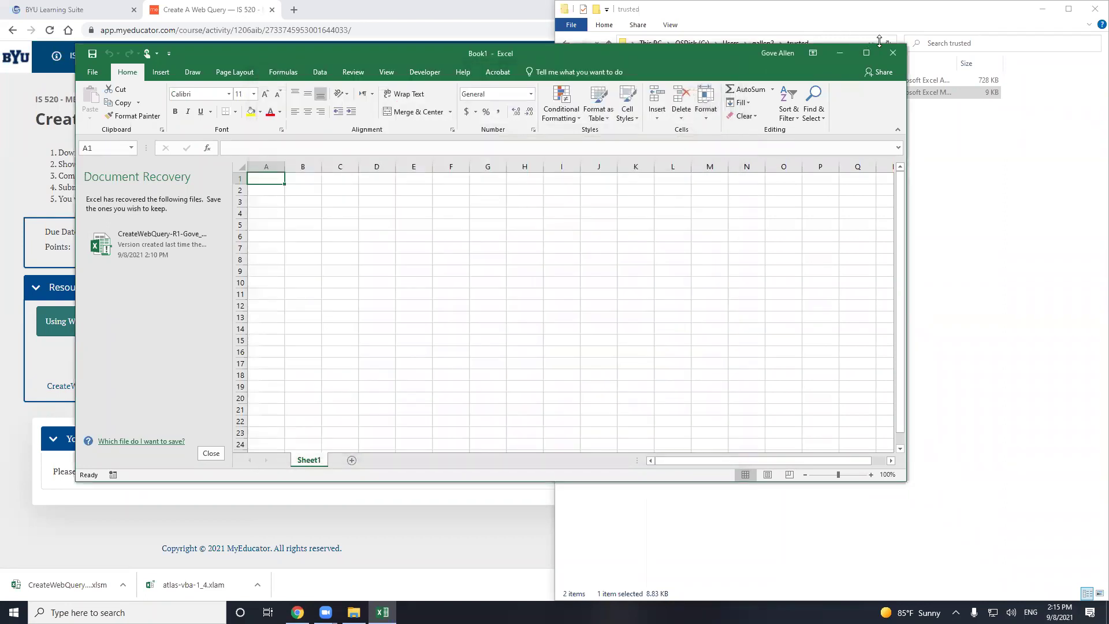
# Close the blank workbook and open the CreateWebQuery-R1 workbook from the trusted folder
pyautogui.click(893, 53)
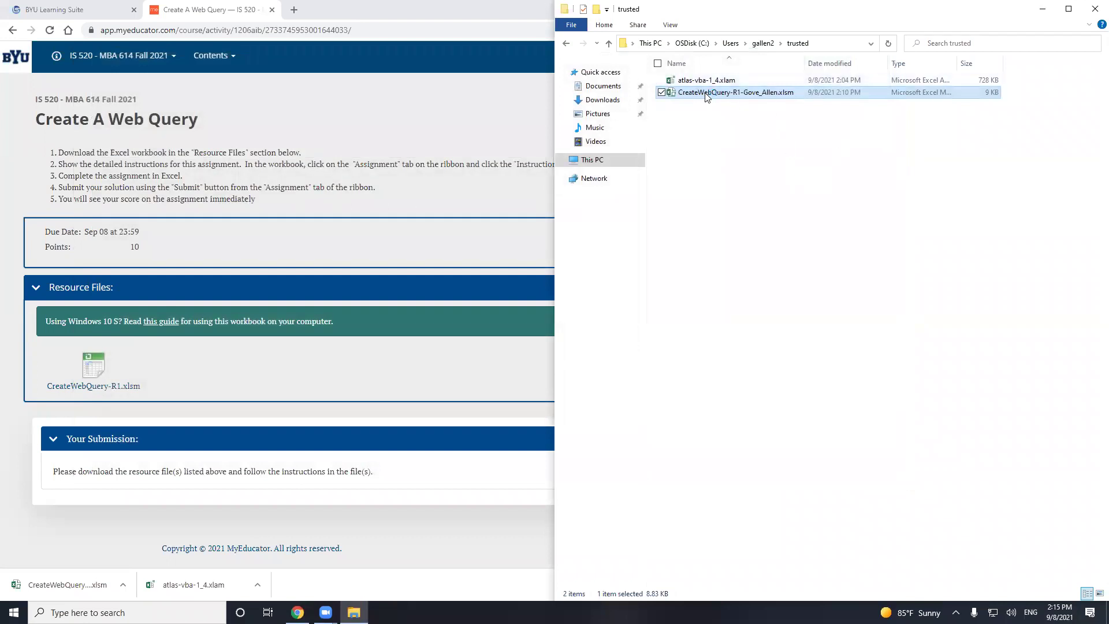
pyautogui.doubleClick(705, 93)
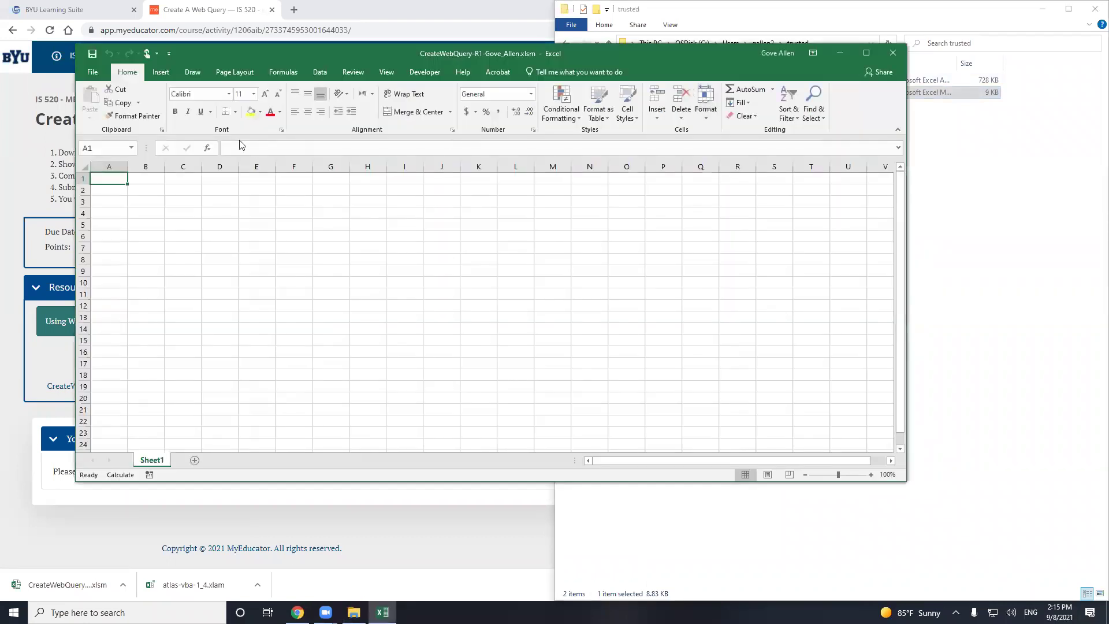
# Load atlas-vba-1_4.xlam from the trusted folder as an Excel add-in, replacing the existing file, and access the Atlas commands
pyautogui.click(93, 72)
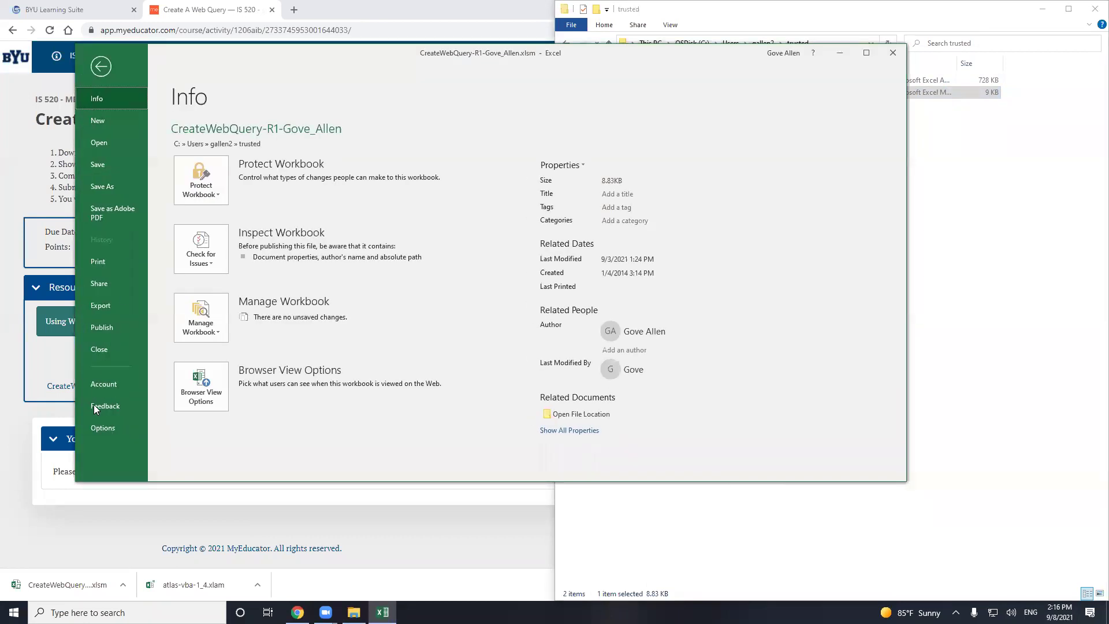
pyautogui.click(95, 429)
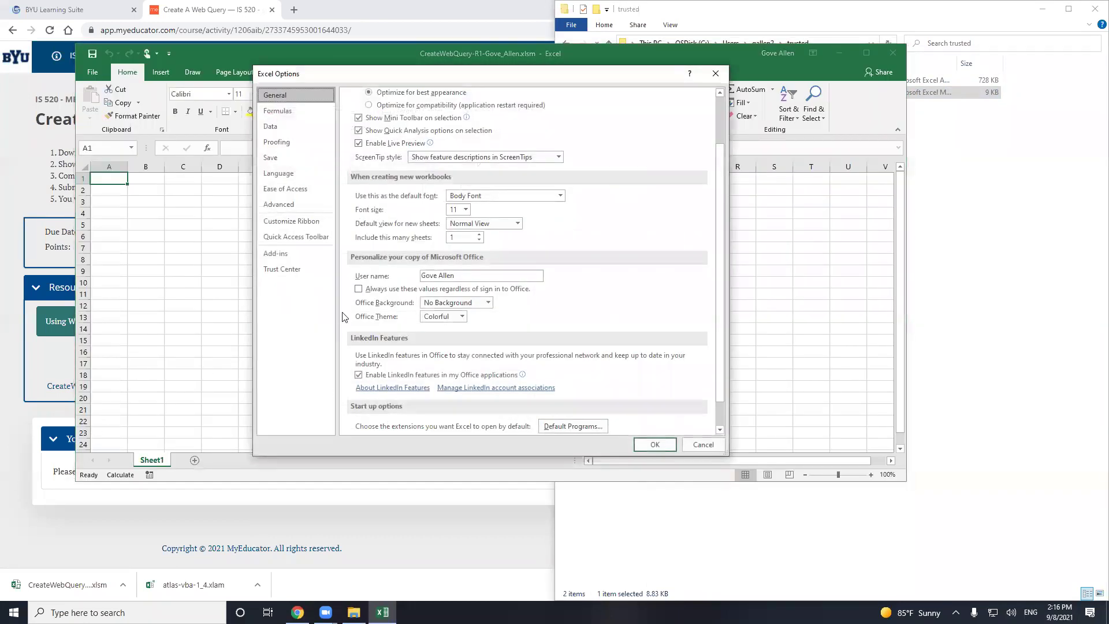
pyautogui.click(294, 258)
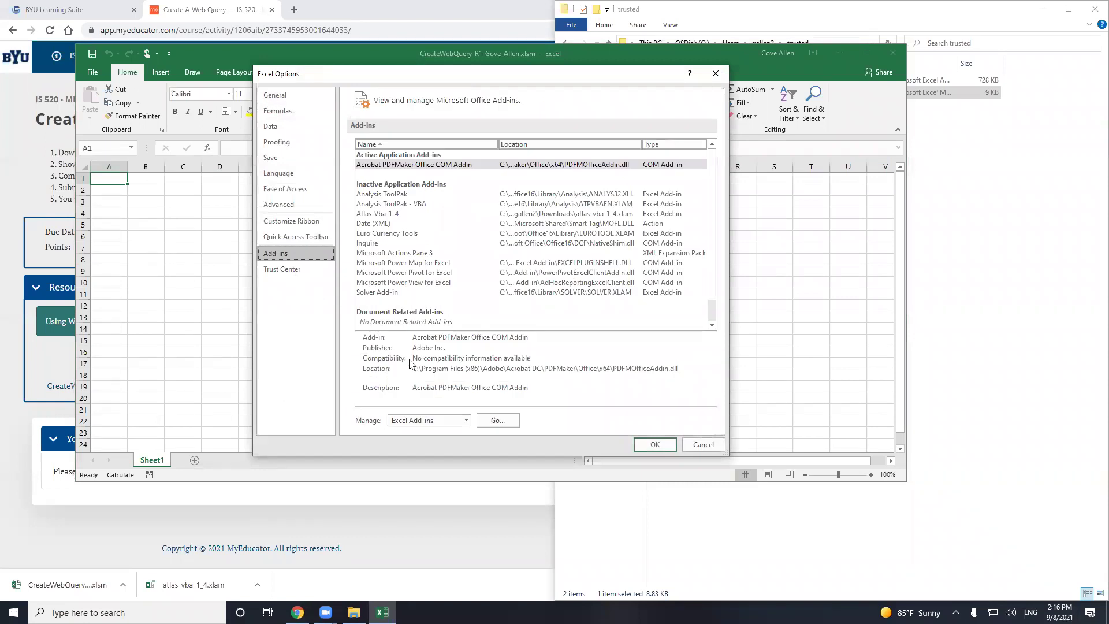
pyautogui.click(498, 421)
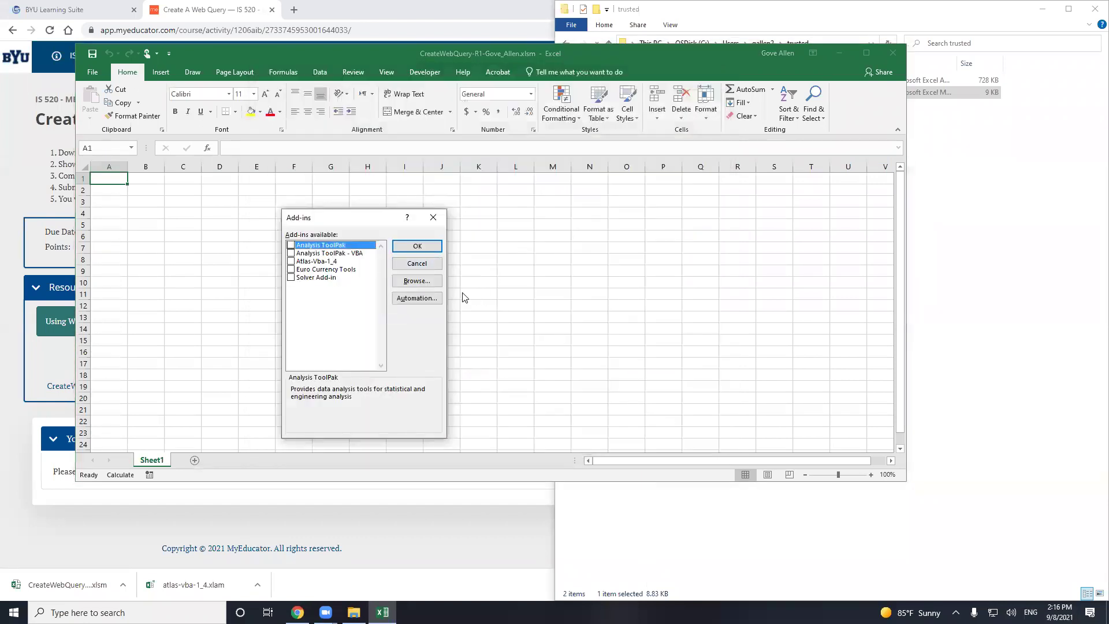
pyautogui.click(426, 282)
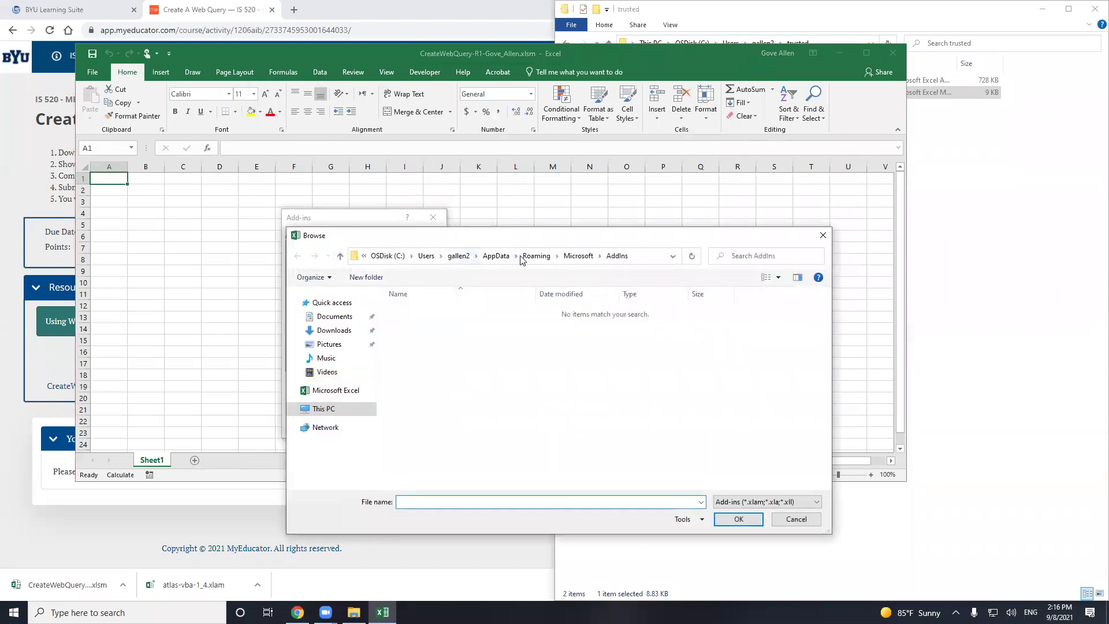
pyautogui.click(460, 256)
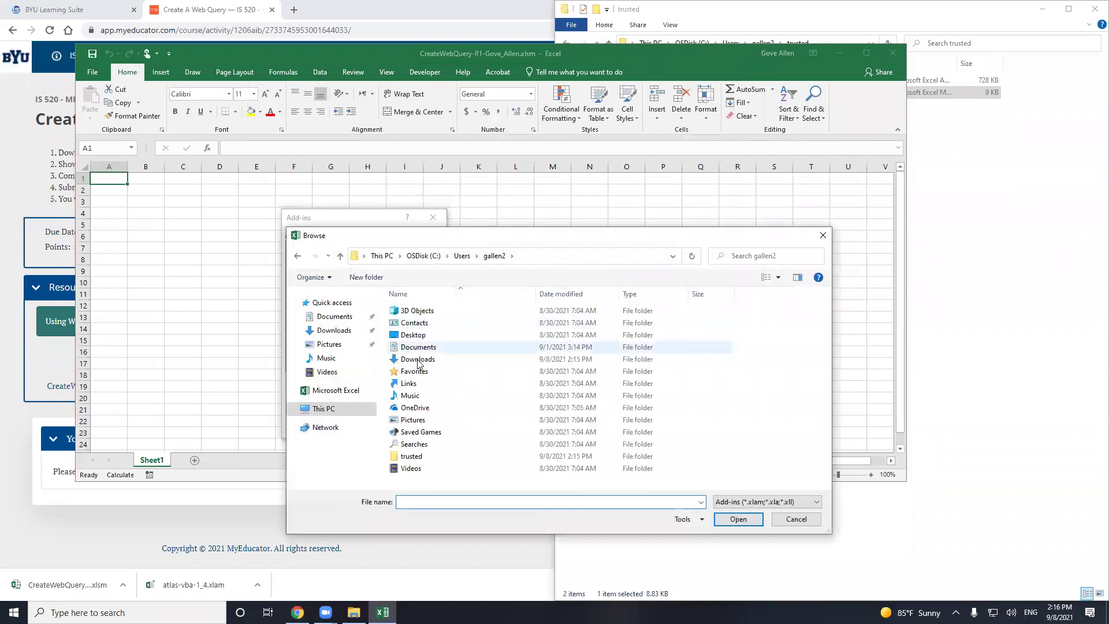
pyautogui.click(411, 457)
pyautogui.doubleClick(413, 458)
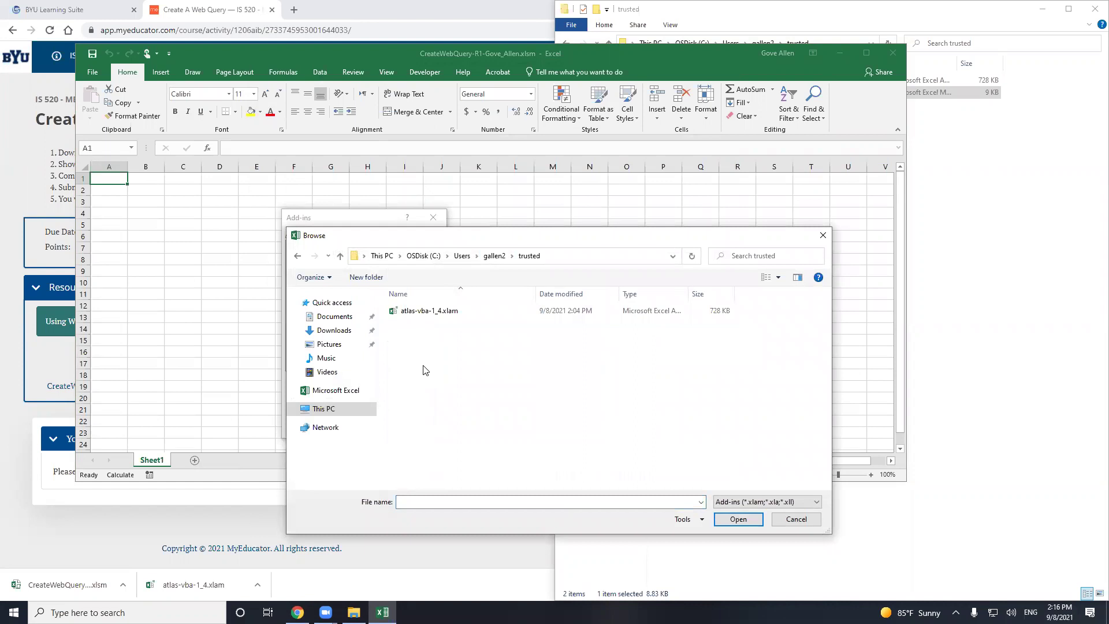
pyautogui.doubleClick(422, 315)
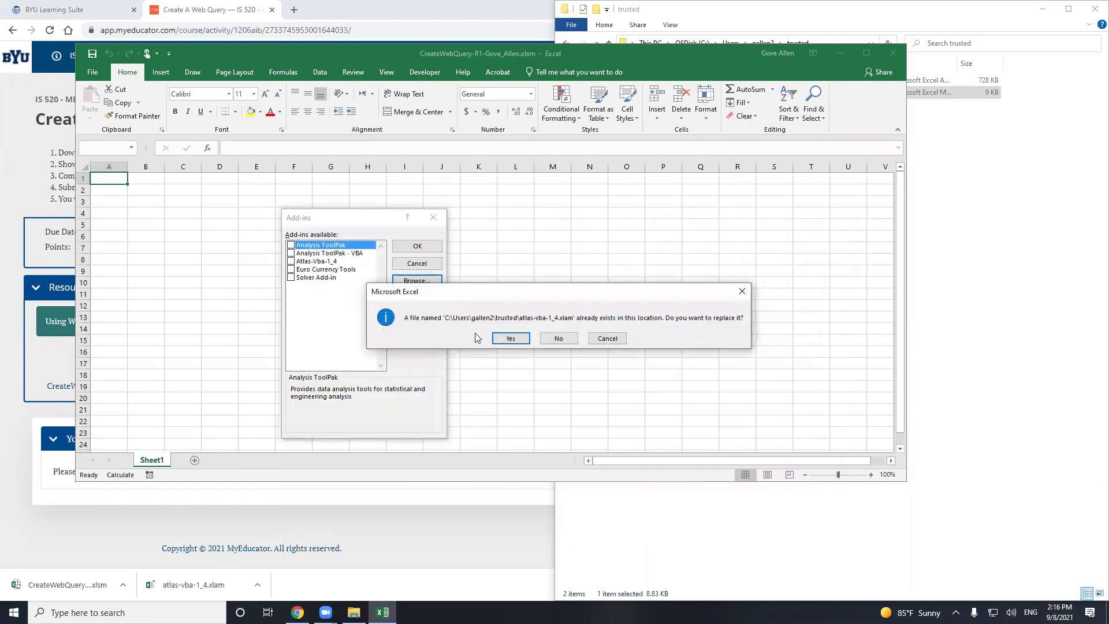
pyautogui.click(511, 339)
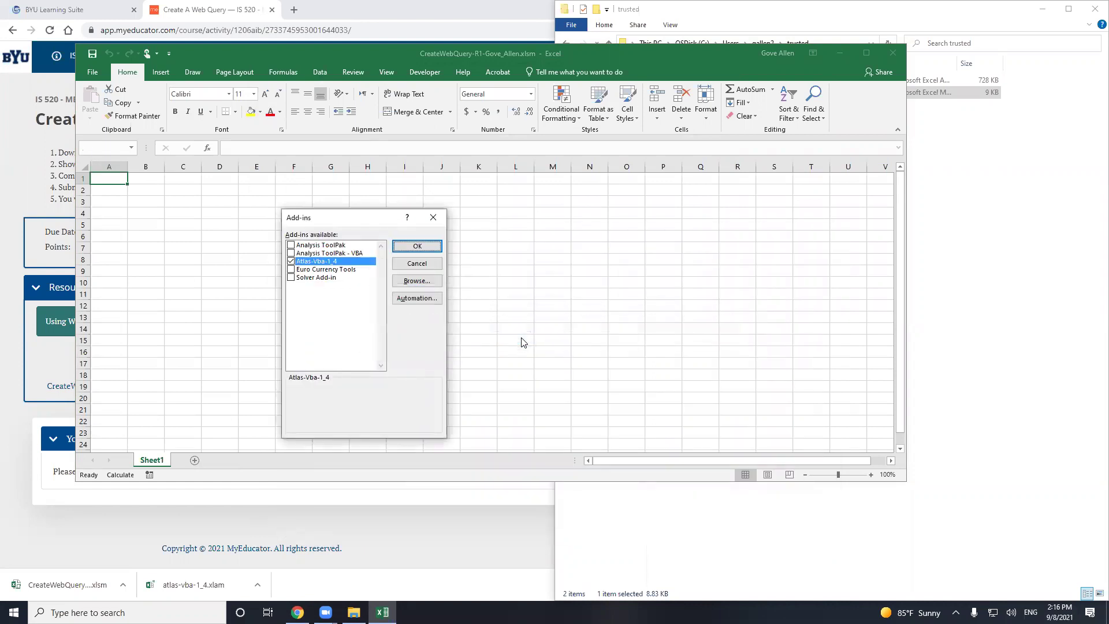
pyautogui.click(412, 247)
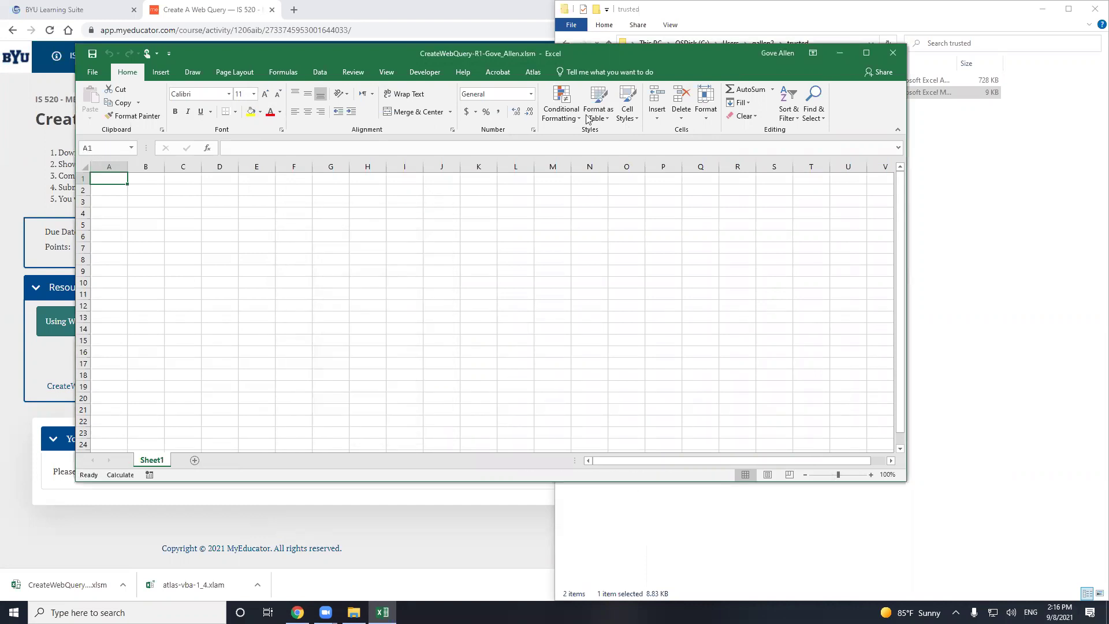
pyautogui.click(533, 71)
pyautogui.click(96, 96)
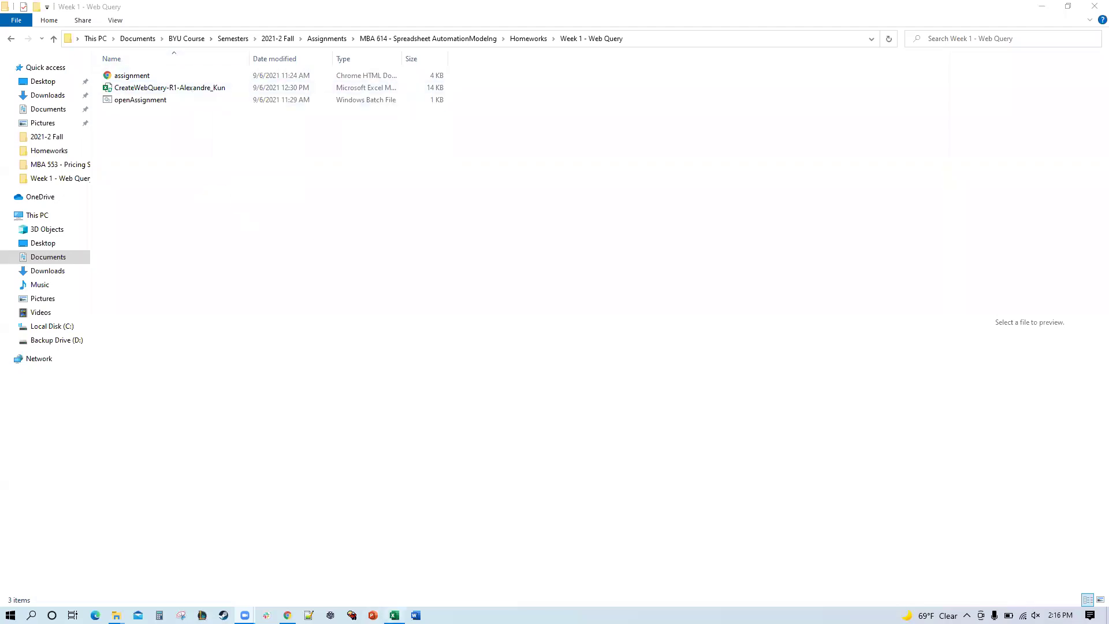
# Switch to Excel and close the 2021 Fall classes track week 2 workbook, saving its changes
pyautogui.moveTo(394, 616)
pyautogui.click(394, 615)
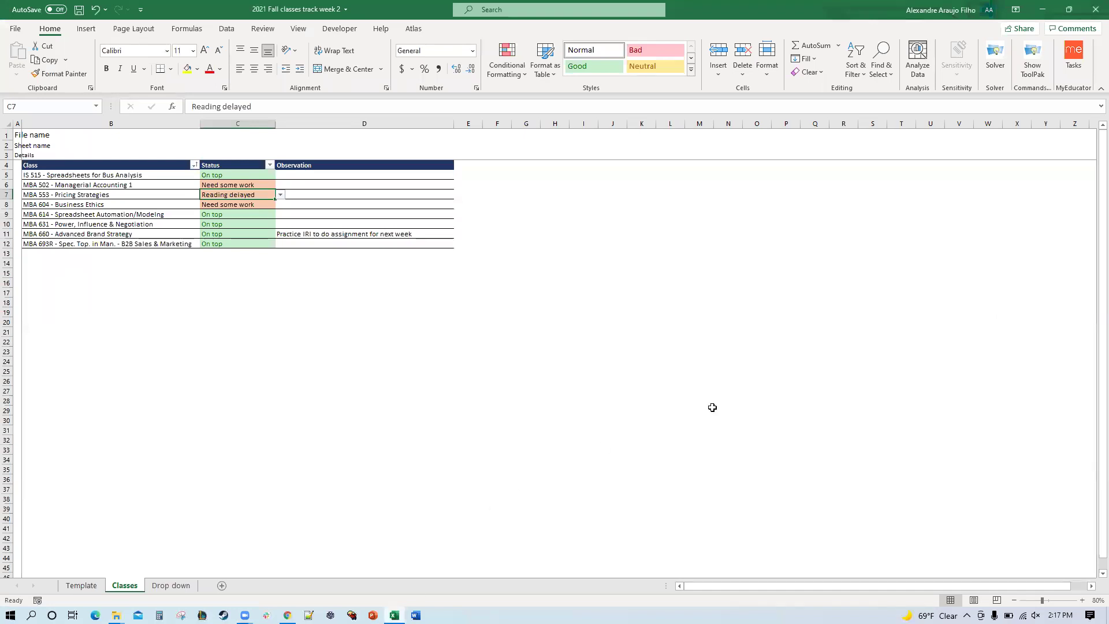
pyautogui.press('alt')
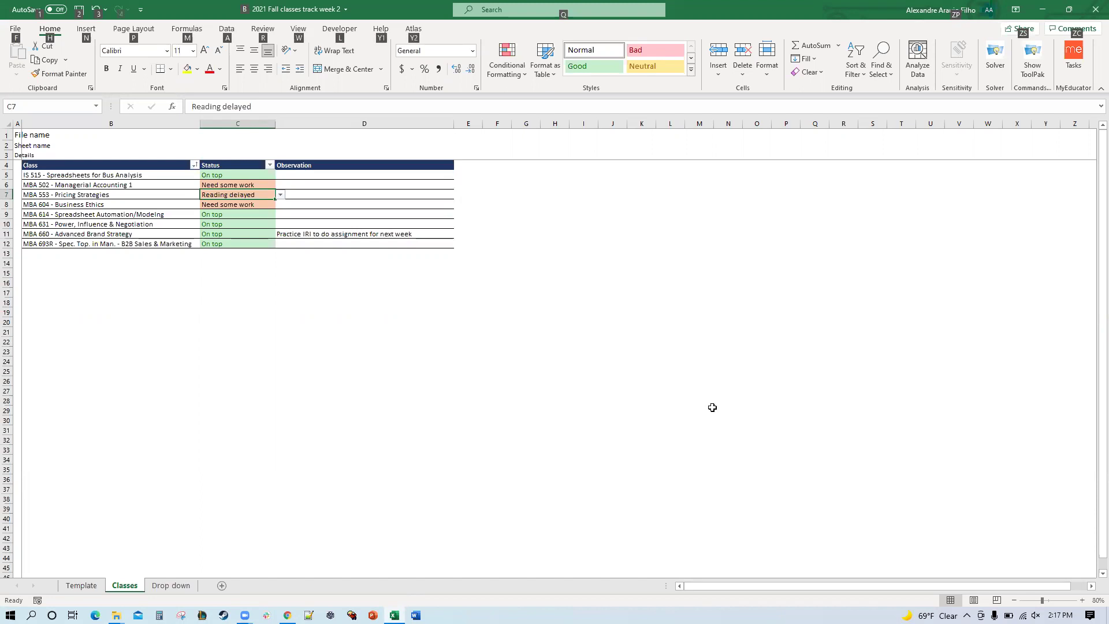
pyautogui.press('f')
pyautogui.press('c')
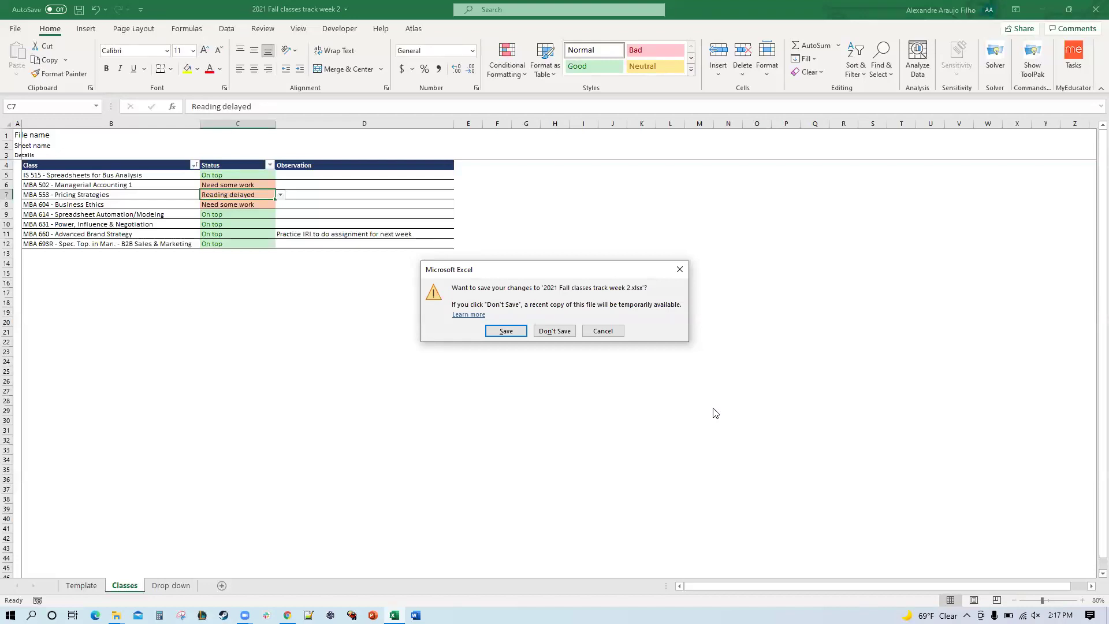
pyautogui.click(505, 330)
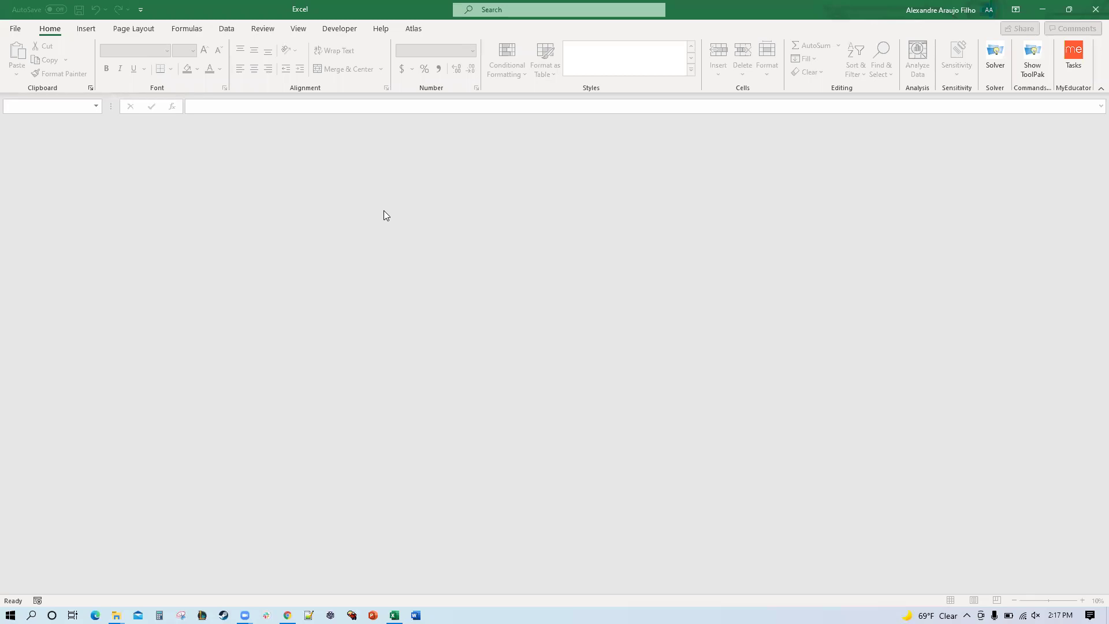
# Open the recent CreateWebQuery-R1 workbook from the Week 1 - Web Query folder and enable its external data connections
pyautogui.hotkey('alt', 'f')
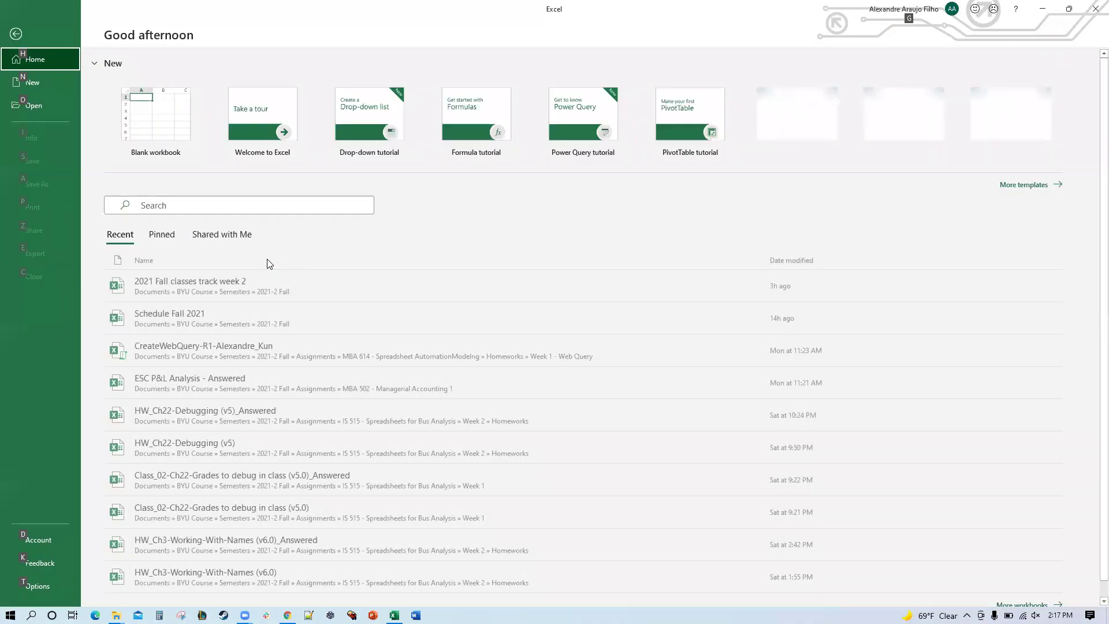
pyautogui.click(210, 356)
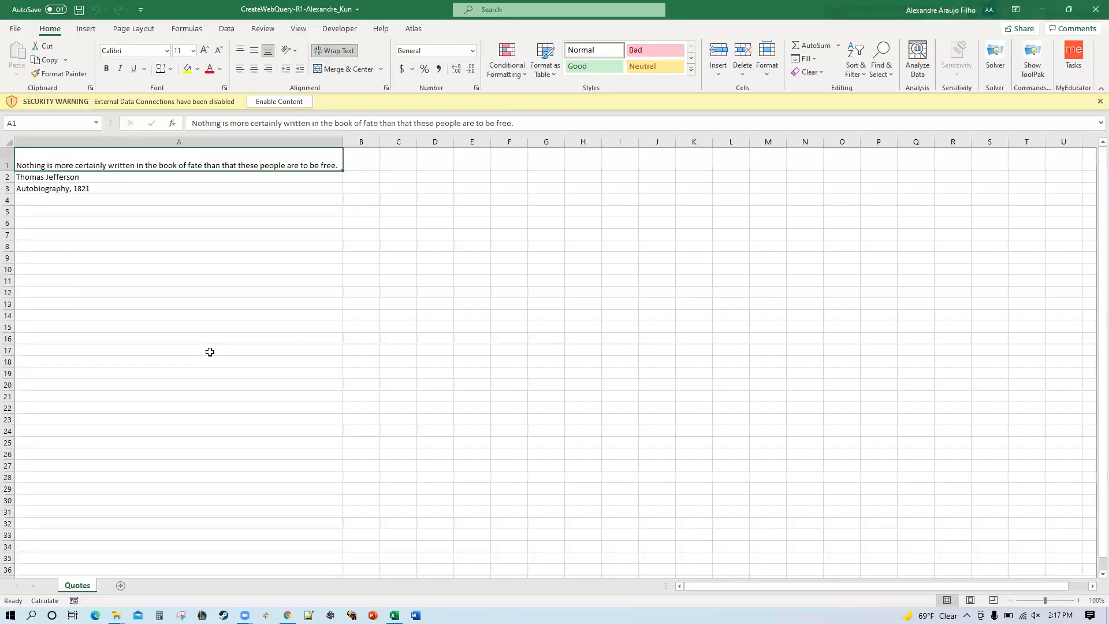
pyautogui.click(291, 104)
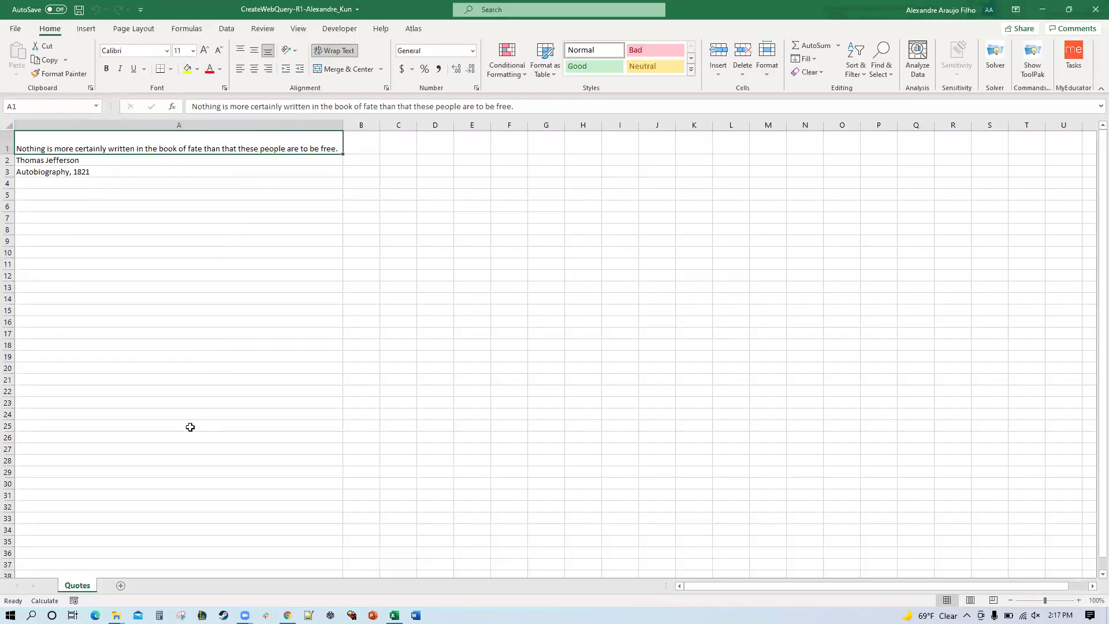
# Add a new blank worksheet to the workbook and permanently delete the existing Quotes sheet
pyautogui.click(117, 588)
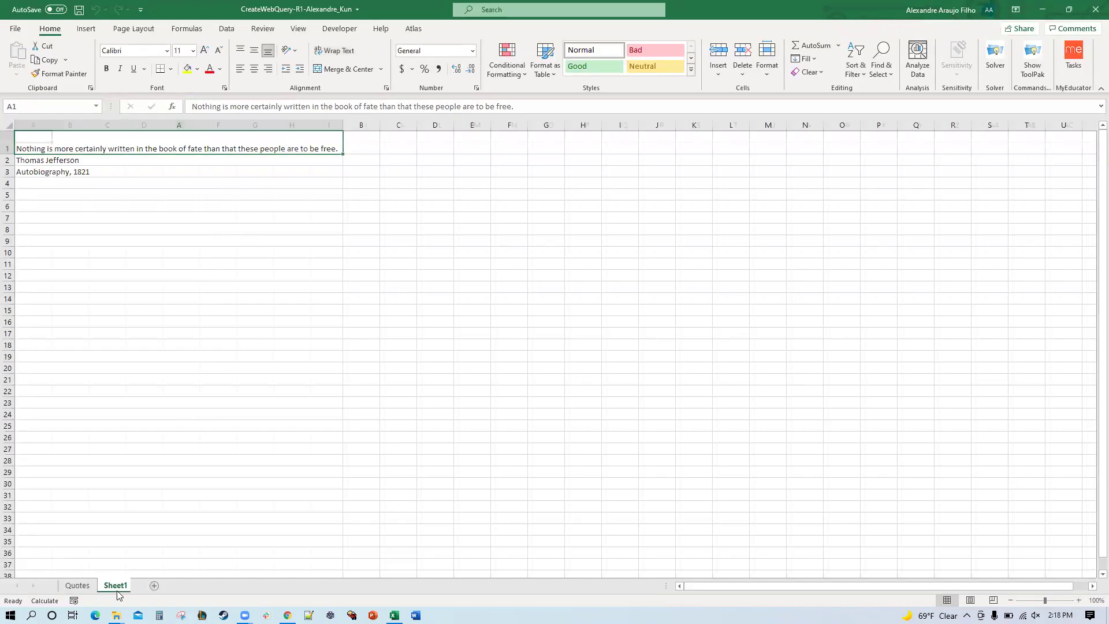
pyautogui.click(77, 586)
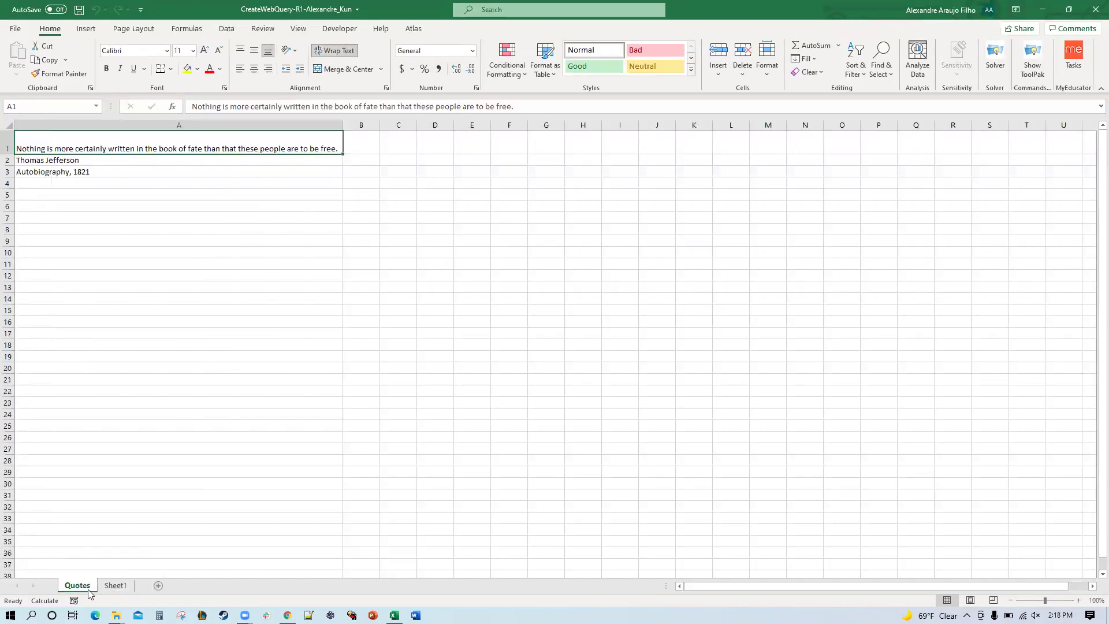
pyautogui.hotkey('alt', 'f')
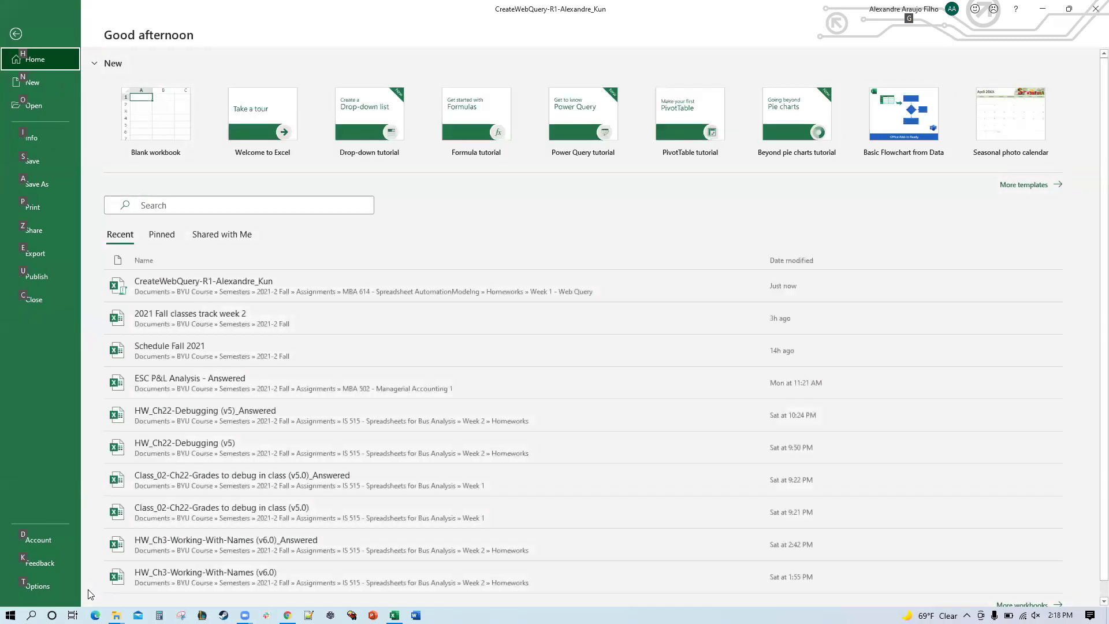
pyautogui.press('Escape')
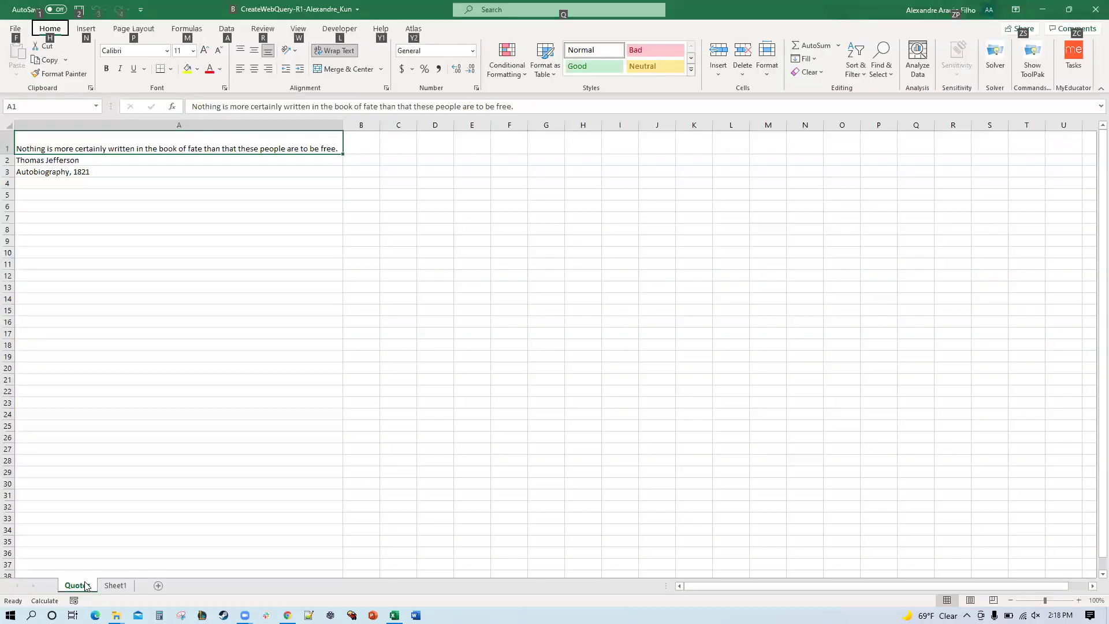
pyautogui.rightClick(86, 586)
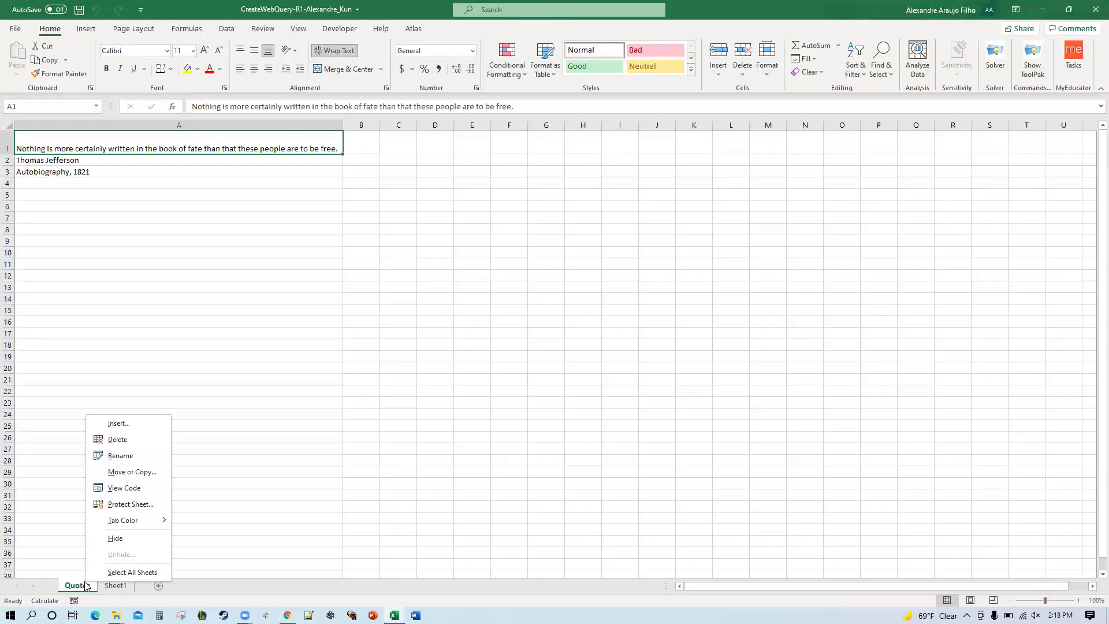
pyautogui.click(127, 440)
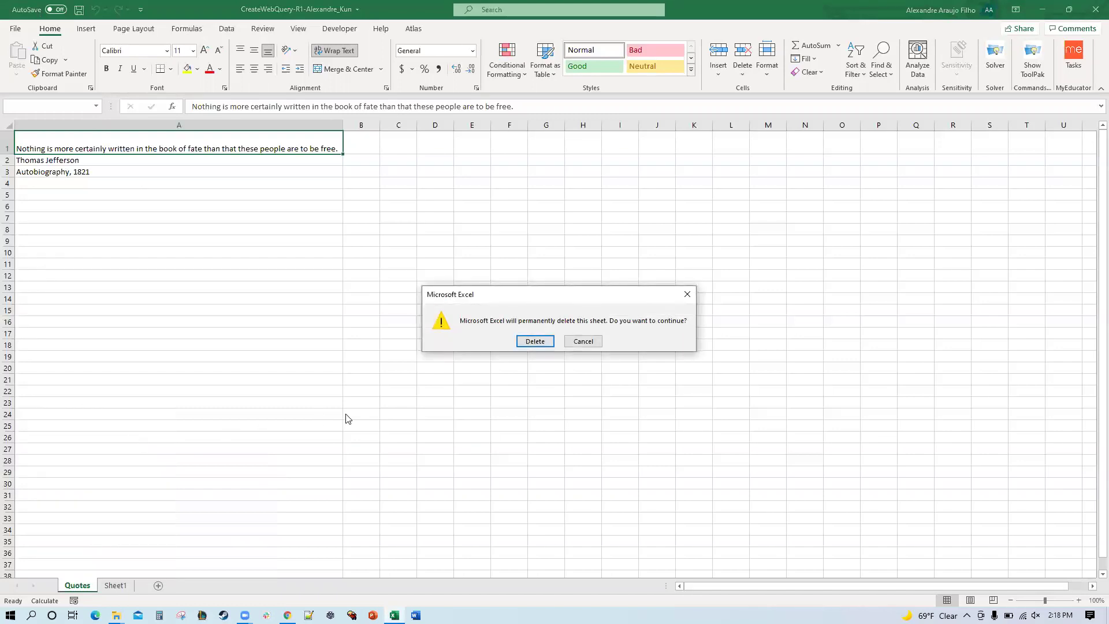
pyautogui.click(536, 344)
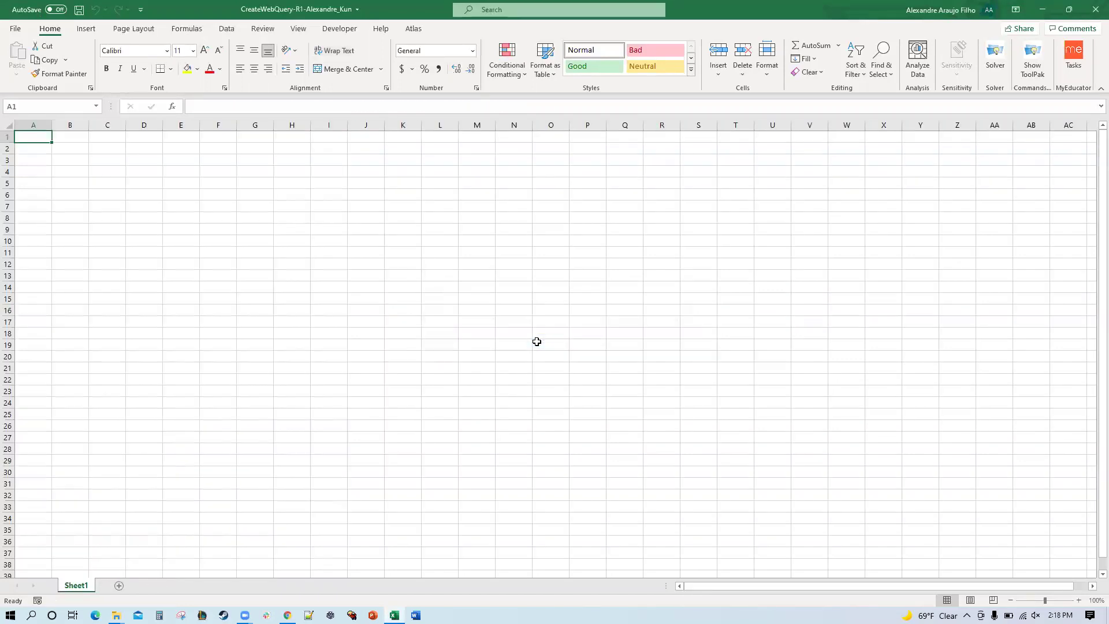
# Open the Atlas instruction sheet for the assignment and highlight the quote website address in Task 1
pyautogui.click(569, 230)
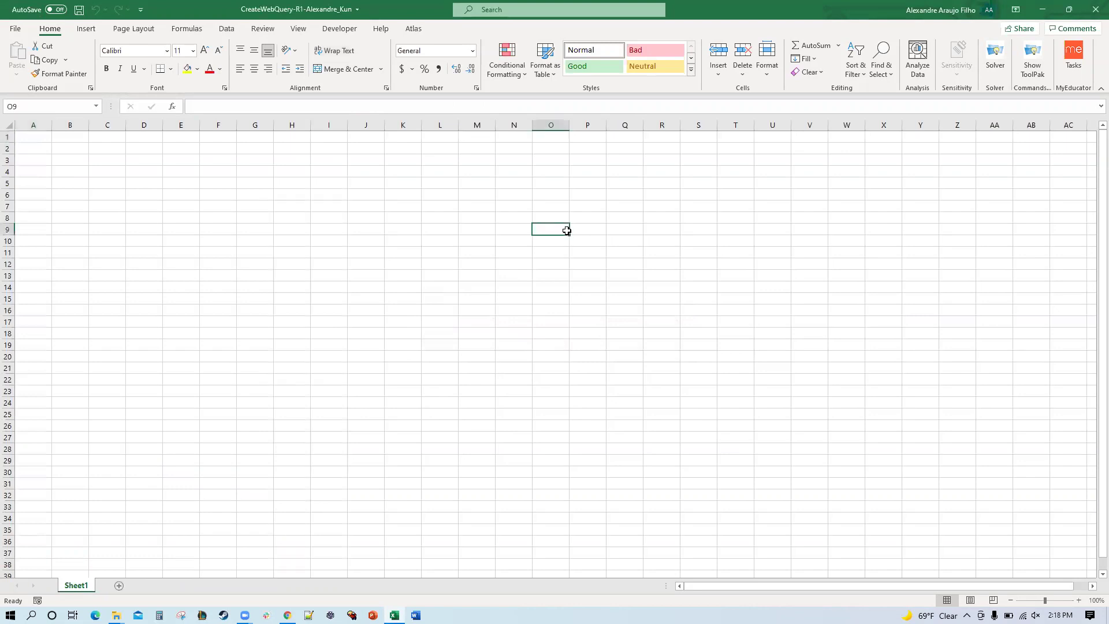
pyautogui.click(414, 29)
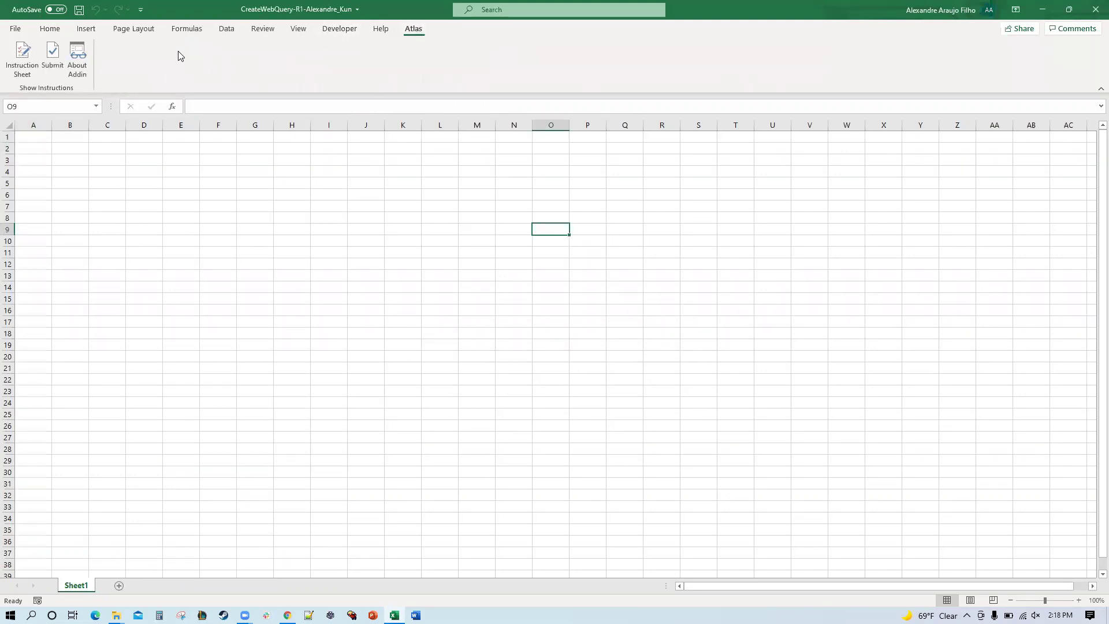
pyautogui.click(22, 65)
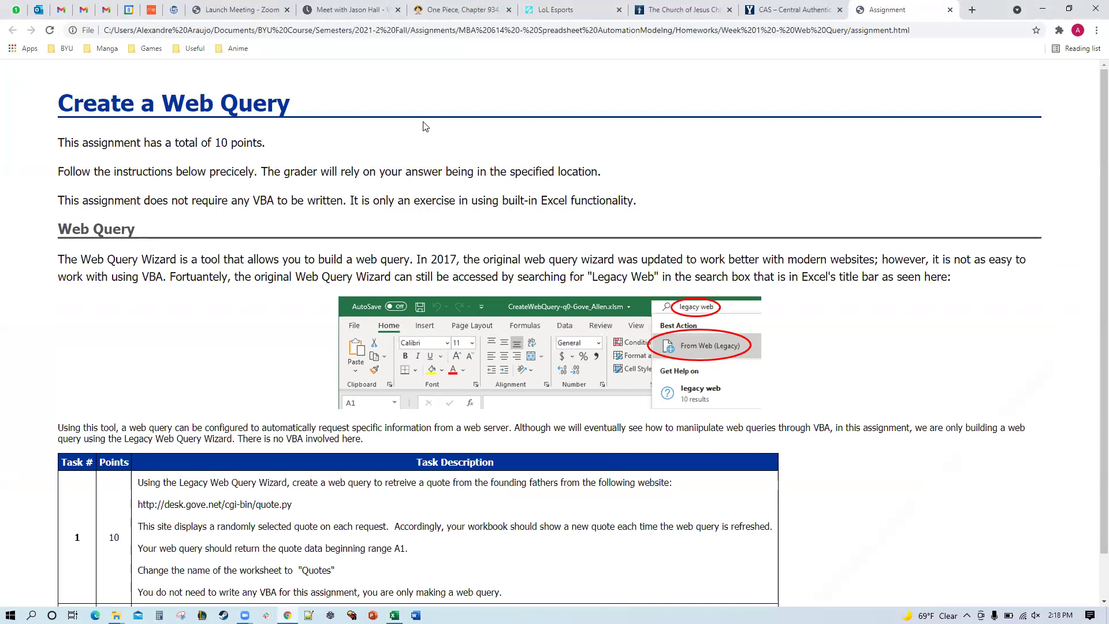
pyautogui.scroll(-1, 386, 214)
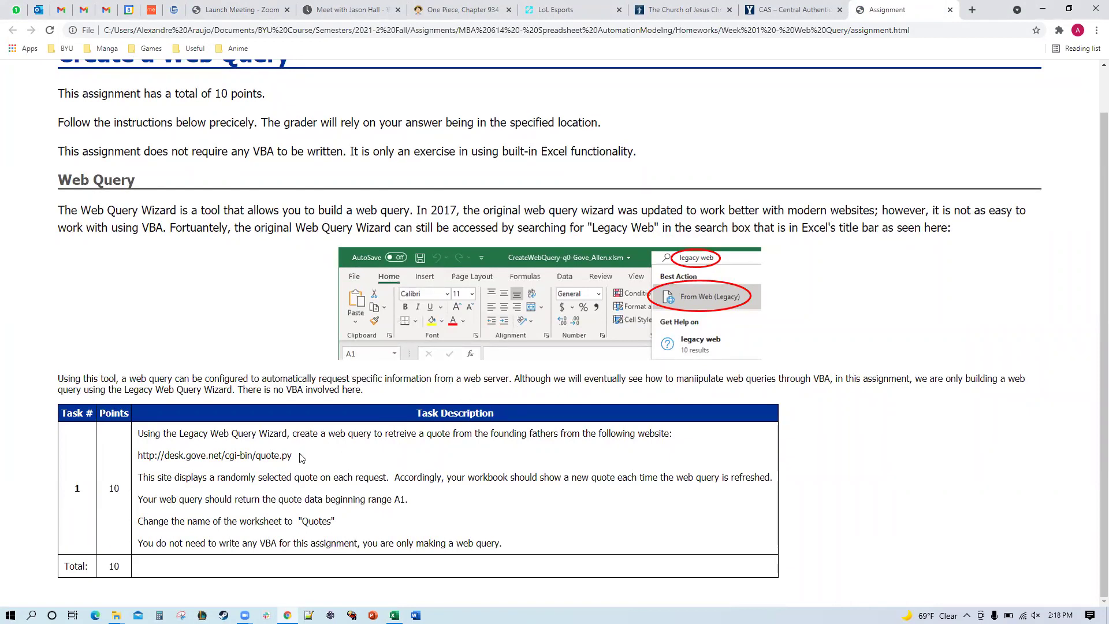
pyautogui.moveTo(299, 458); pyautogui.dragTo(138, 456)
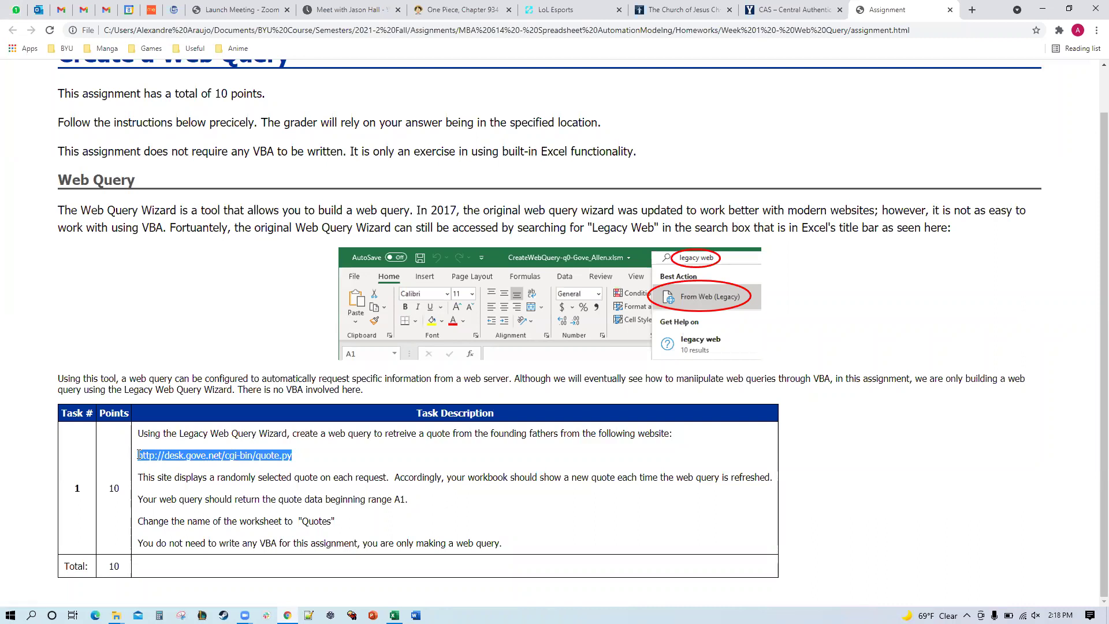
# Load the quote page desk.gove.net/cgi-bin/quote.py in a new browser tab and examine its quote table
pyautogui.click(973, 10)
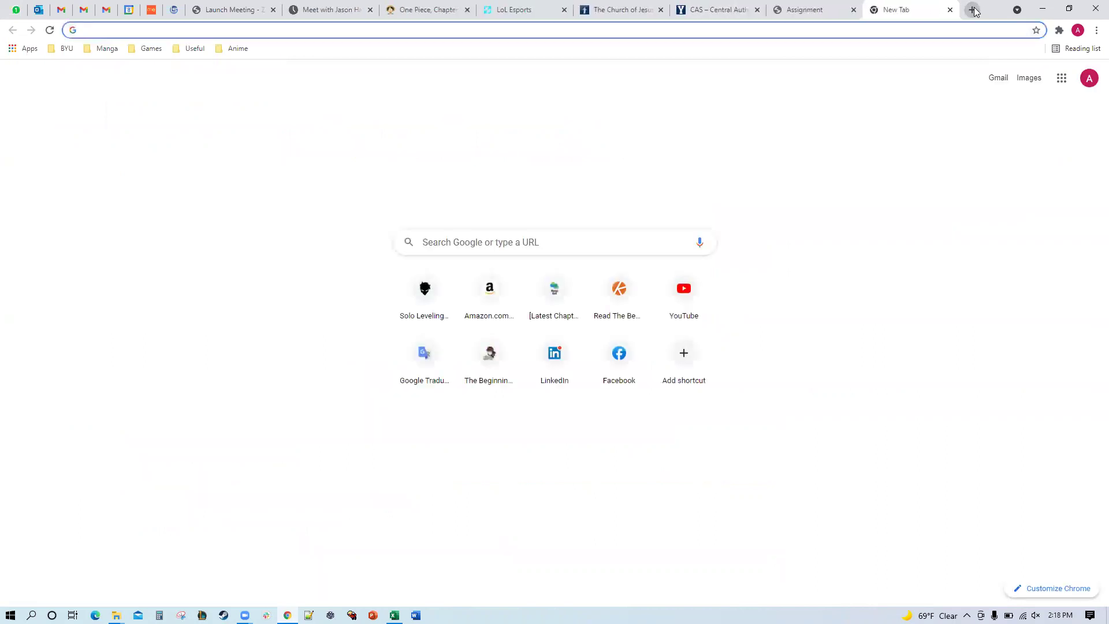
pyautogui.write('desk')
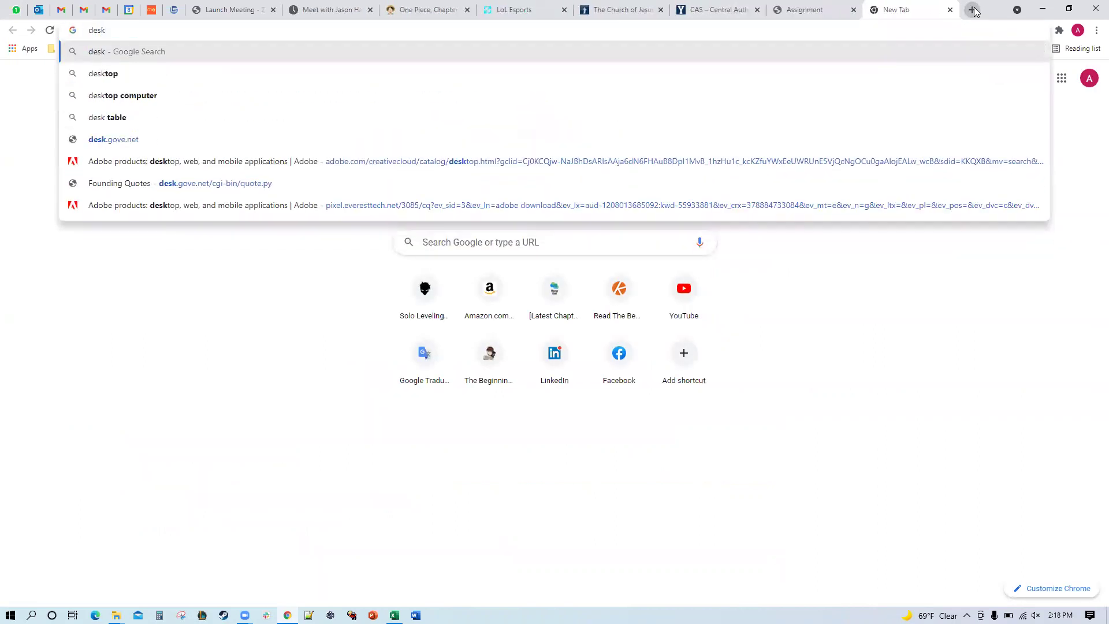
pyautogui.write('/gopve.')
pyautogui.press('BackSpace')
pyautogui.press('BackSpace')
pyautogui.press('BackSpace')
pyautogui.press('BackSpace')
pyautogui.press('BackSpace')
pyautogui.press('BackSpace')
pyautogui.press('BackSpace')
pyautogui.write('.gove.')
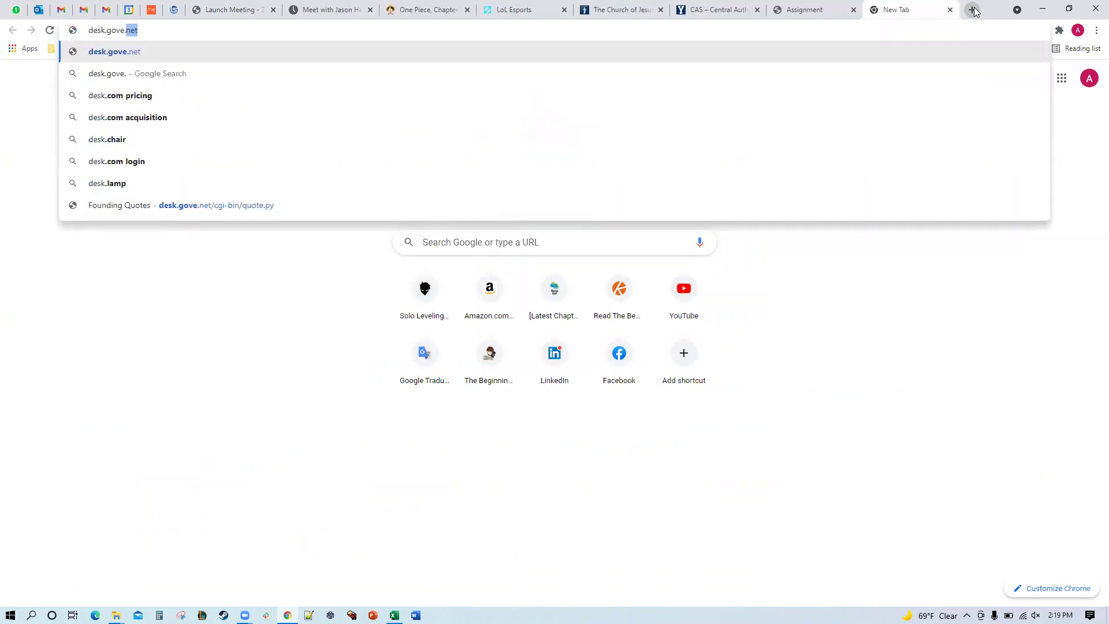
pyautogui.write('net')
pyautogui.press('Return')
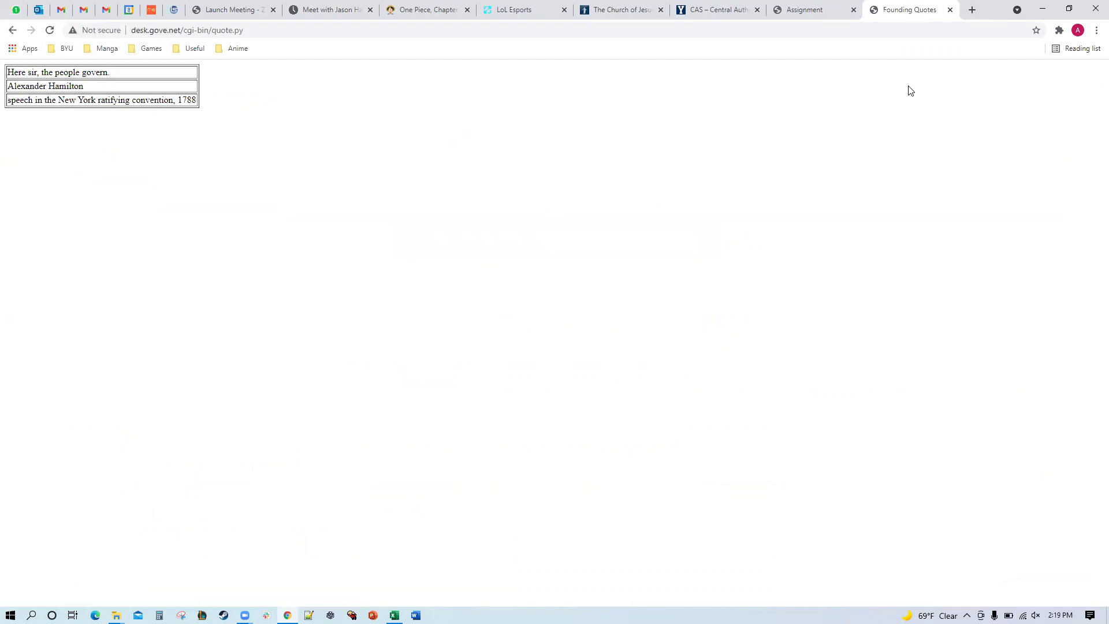
pyautogui.hotkey('ctrl', '+')
pyautogui.hotkey('ctrl', '+')
pyautogui.hotkey('ctrl', '+')
pyautogui.hotkey('ctrl', '+')
pyautogui.hotkey('ctrl', '+')
pyautogui.hotkey('ctrl', '+')
pyautogui.hotkey('ctrl', '+')
pyautogui.hotkey('ctrl', '+')
pyautogui.hotkey('ctrl', '+')
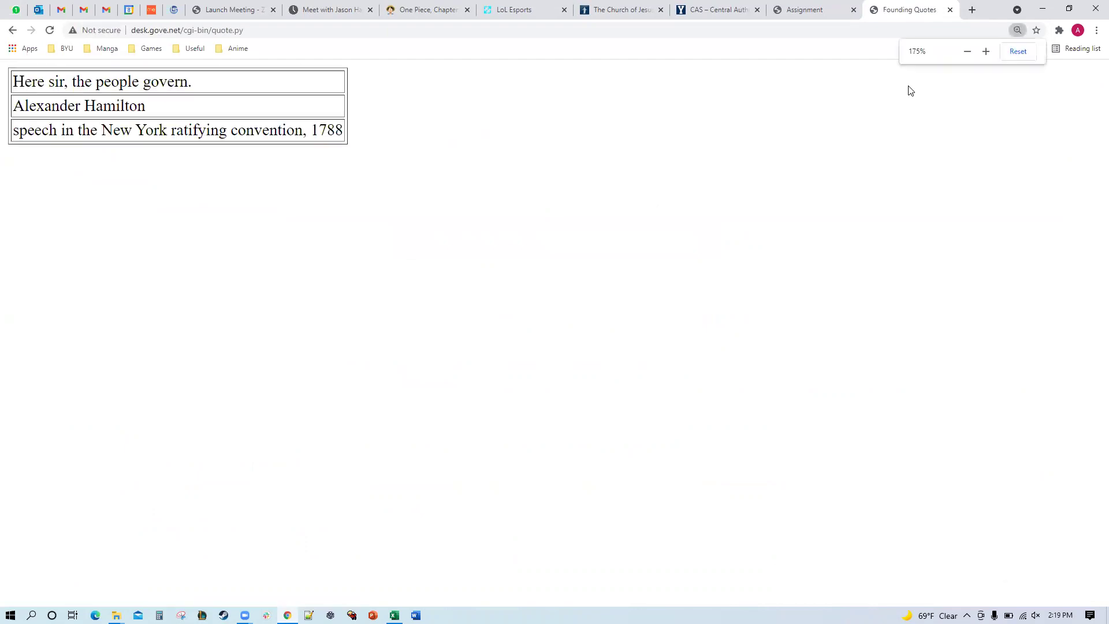